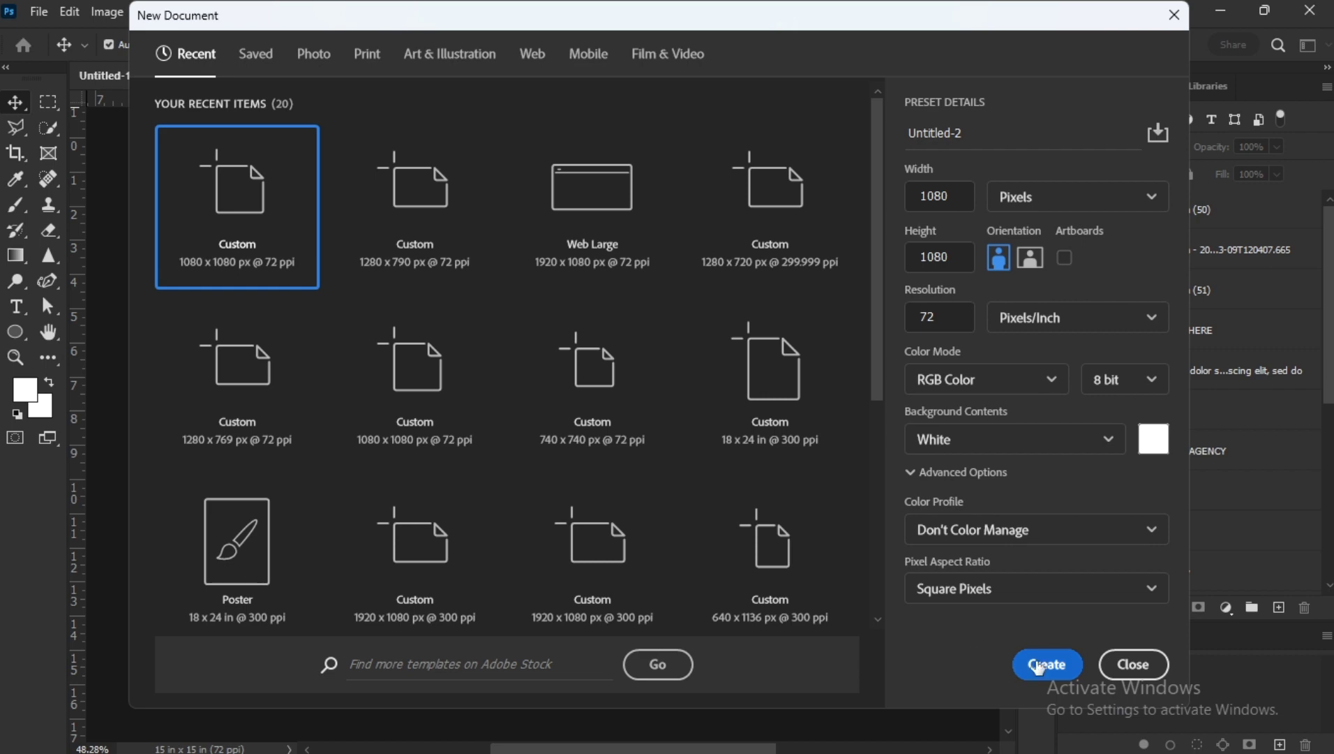
# Create the 1080×1080 px document and cover it with a Solid Color fill layer in hex f1f1f1.
pyautogui.click(1040, 666)
pyautogui.click(1226, 606)
pyautogui.press('Escape')
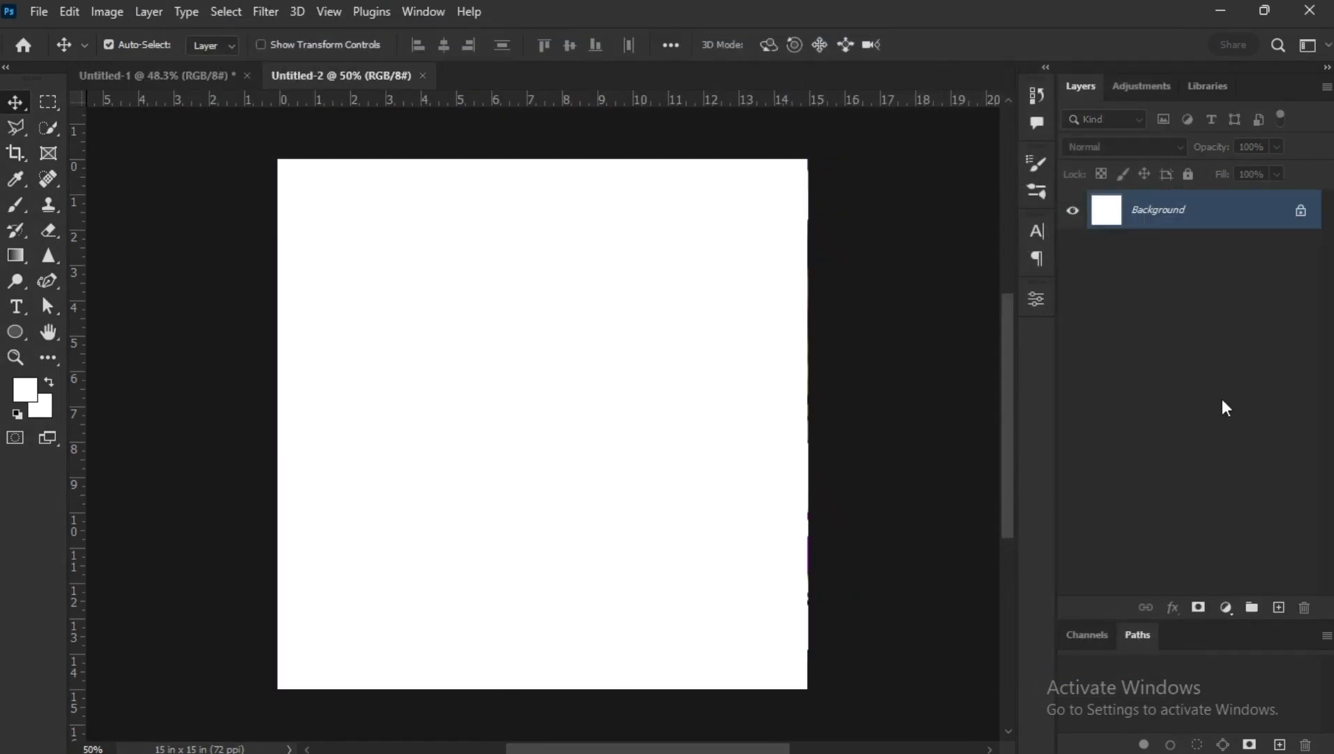
pyautogui.click(1227, 607)
pyautogui.press('Escape')
pyautogui.click(1229, 272)
pyautogui.write('e6e6e6')
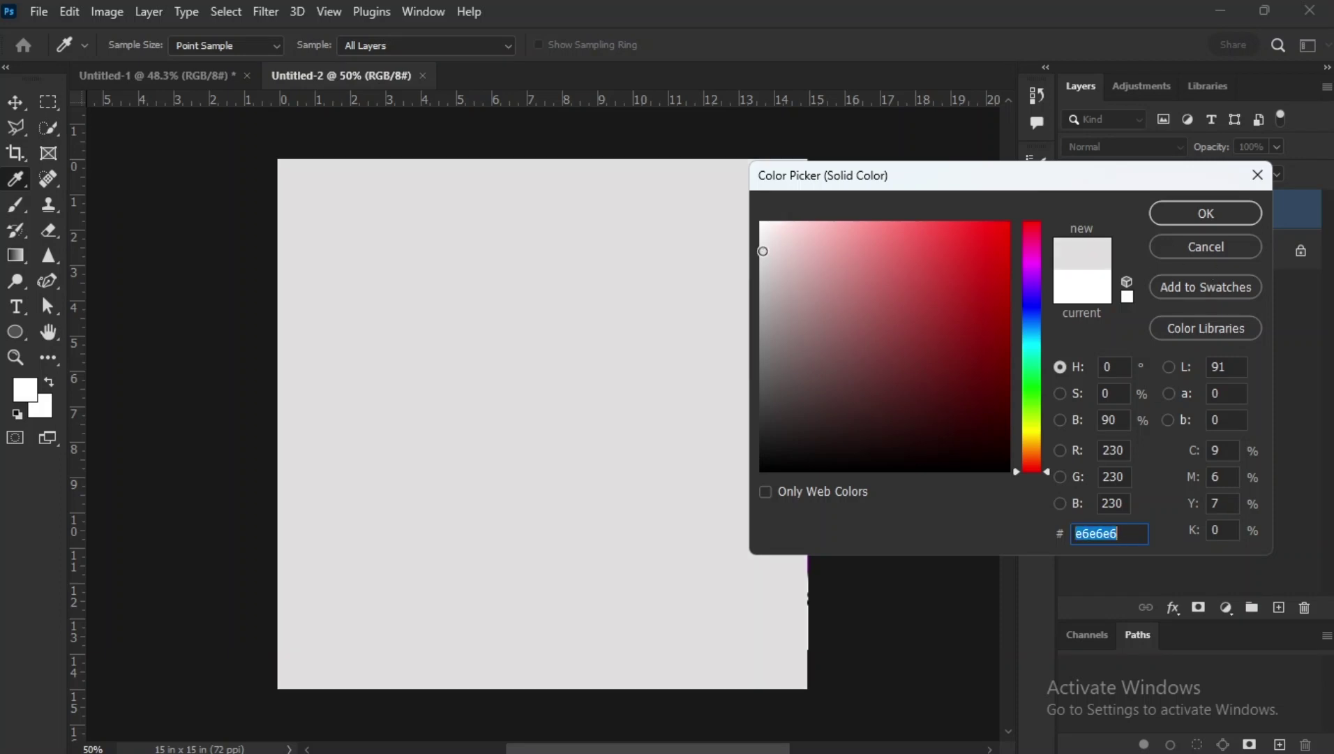
pyautogui.write('f1f1f1')
pyautogui.click(1218, 218)
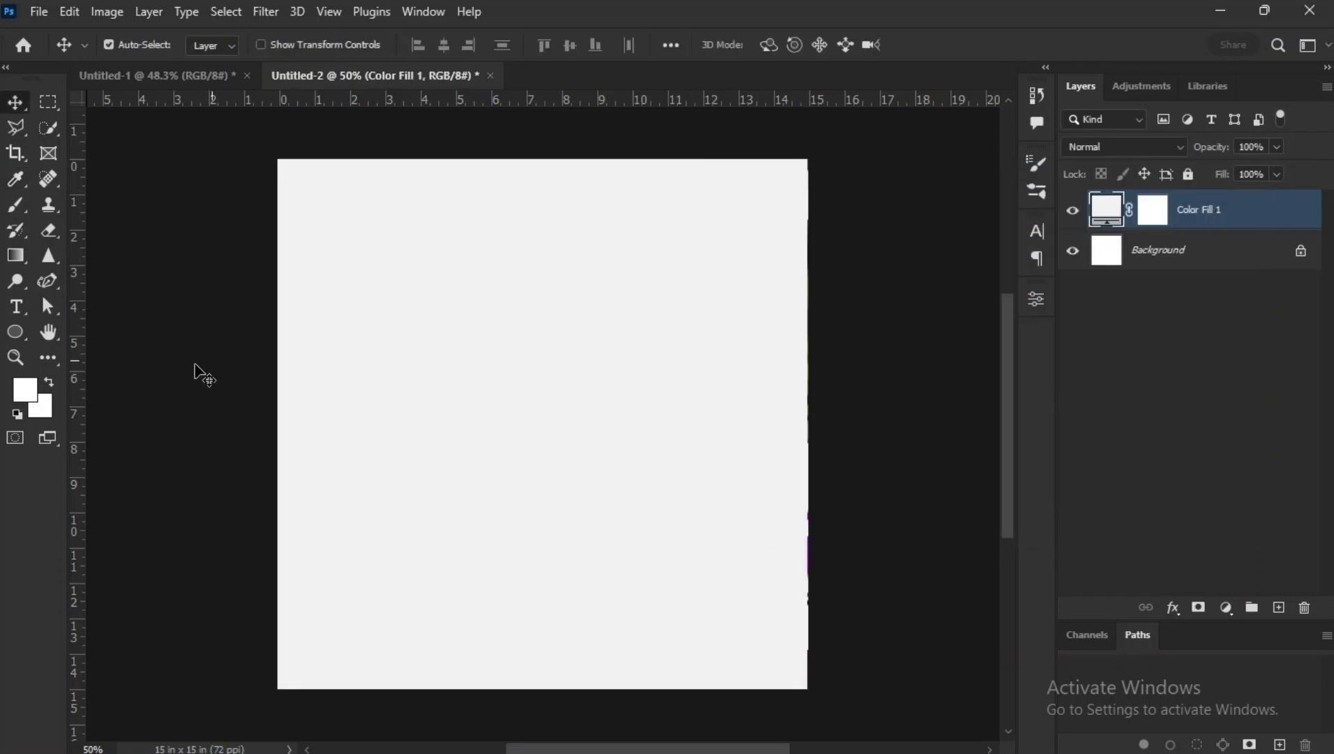
# Draw a large white rectangle, then rotate and enlarge it toward the upper right.
pyautogui.click(19, 334)
pyautogui.moveTo(375, 300); pyautogui.dragTo(830, 395)
pyautogui.click(982, 291)
pyautogui.press('v')
pyautogui.hotkey('ctrl', 't')
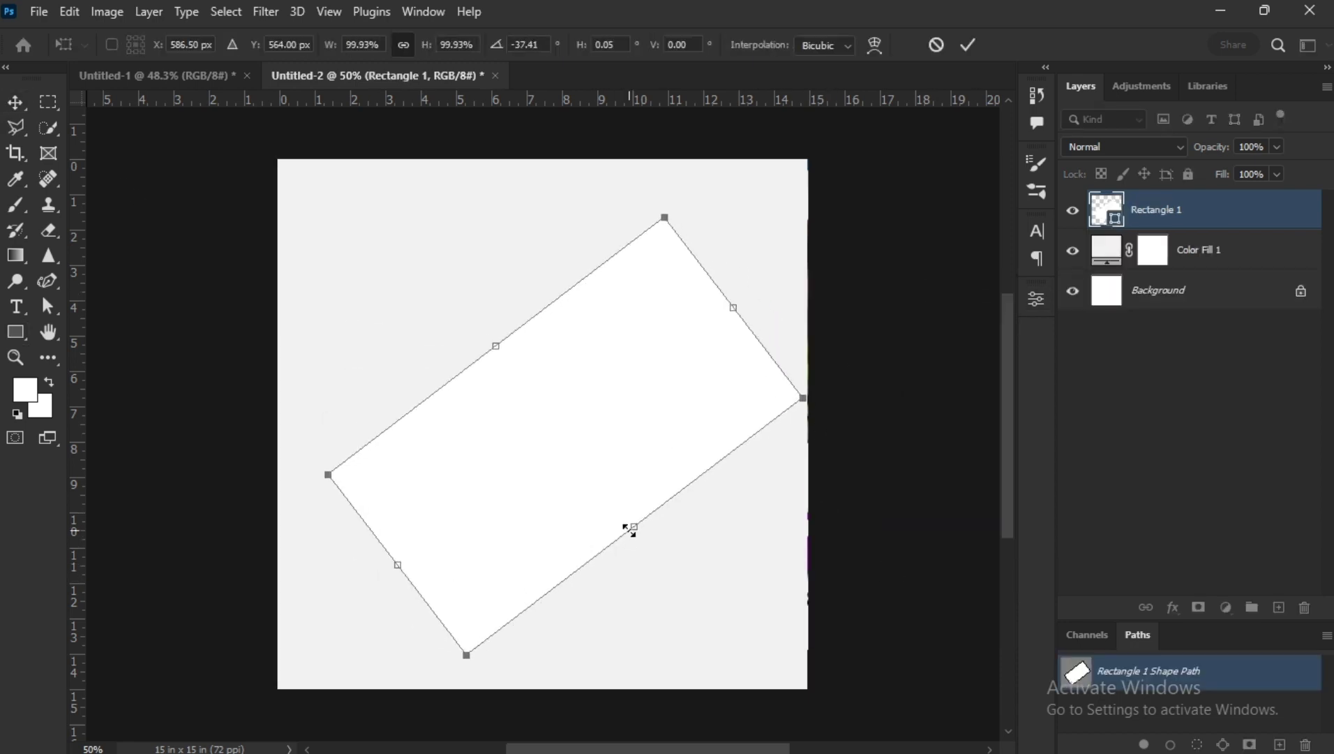
pyautogui.moveTo(625, 526); pyautogui.dragTo(700, 320)
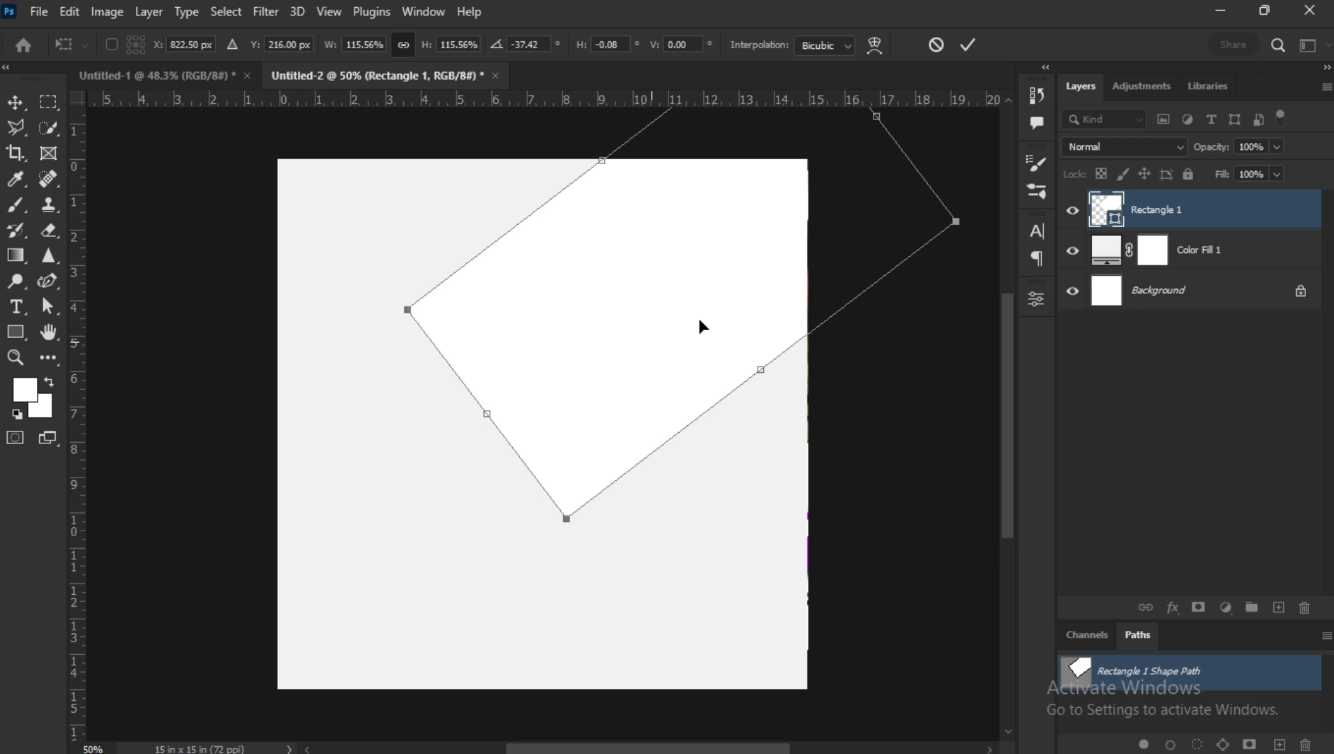
pyautogui.click(969, 46)
pyautogui.moveTo(555, 322); pyautogui.dragTo(564, 323)
# Try converting the rectangle to a smart object, then undo back to its earlier position.
pyautogui.click(1037, 300)
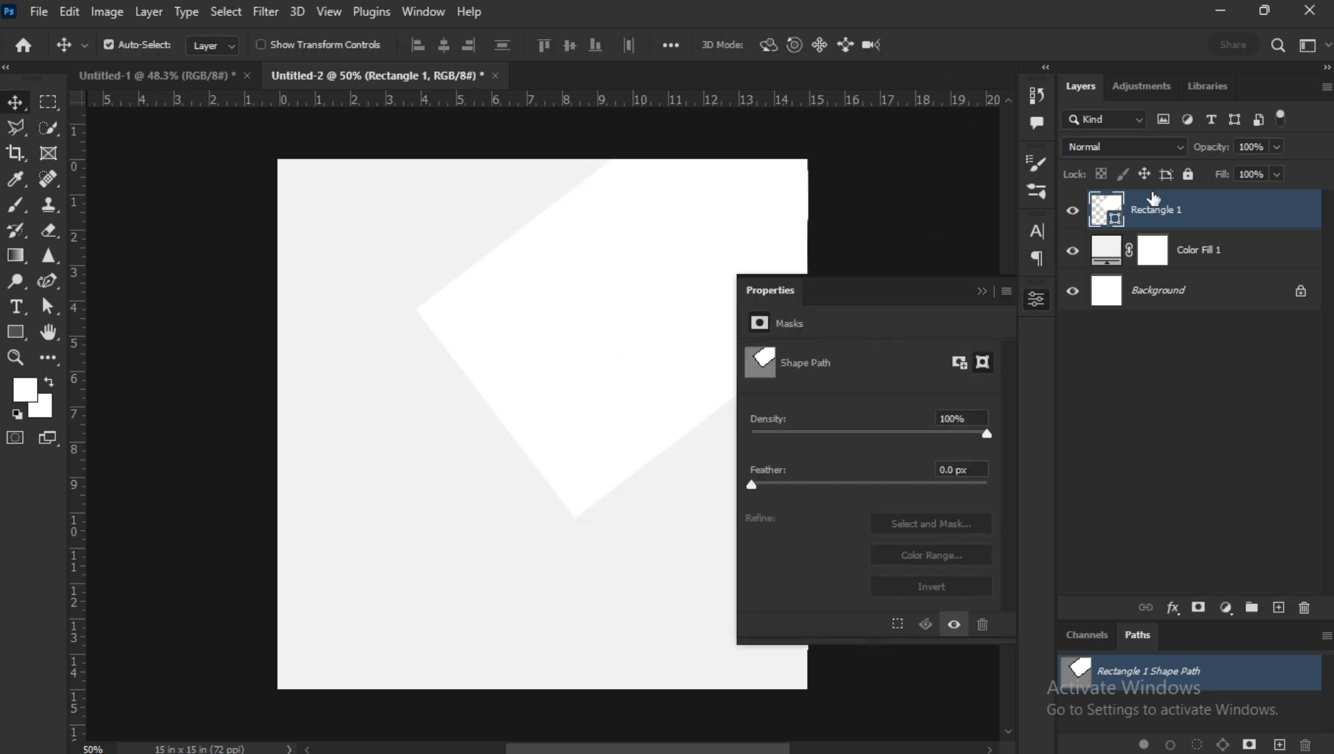
pyautogui.rightClick(1185, 216)
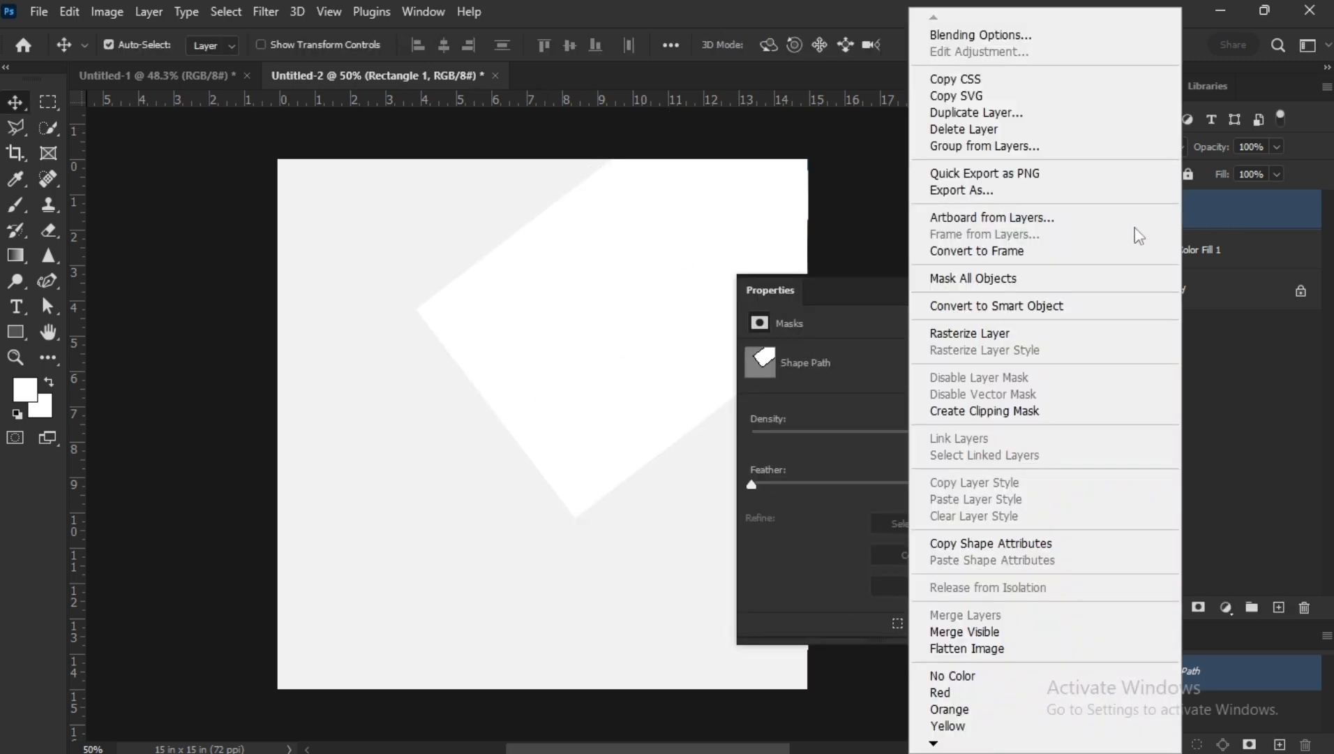
pyautogui.click(1040, 302)
pyautogui.hotkey('ctrl', 'z')
pyautogui.hotkey('ctrl', 'z')
pyautogui.hotkey('ctrl', 'z')
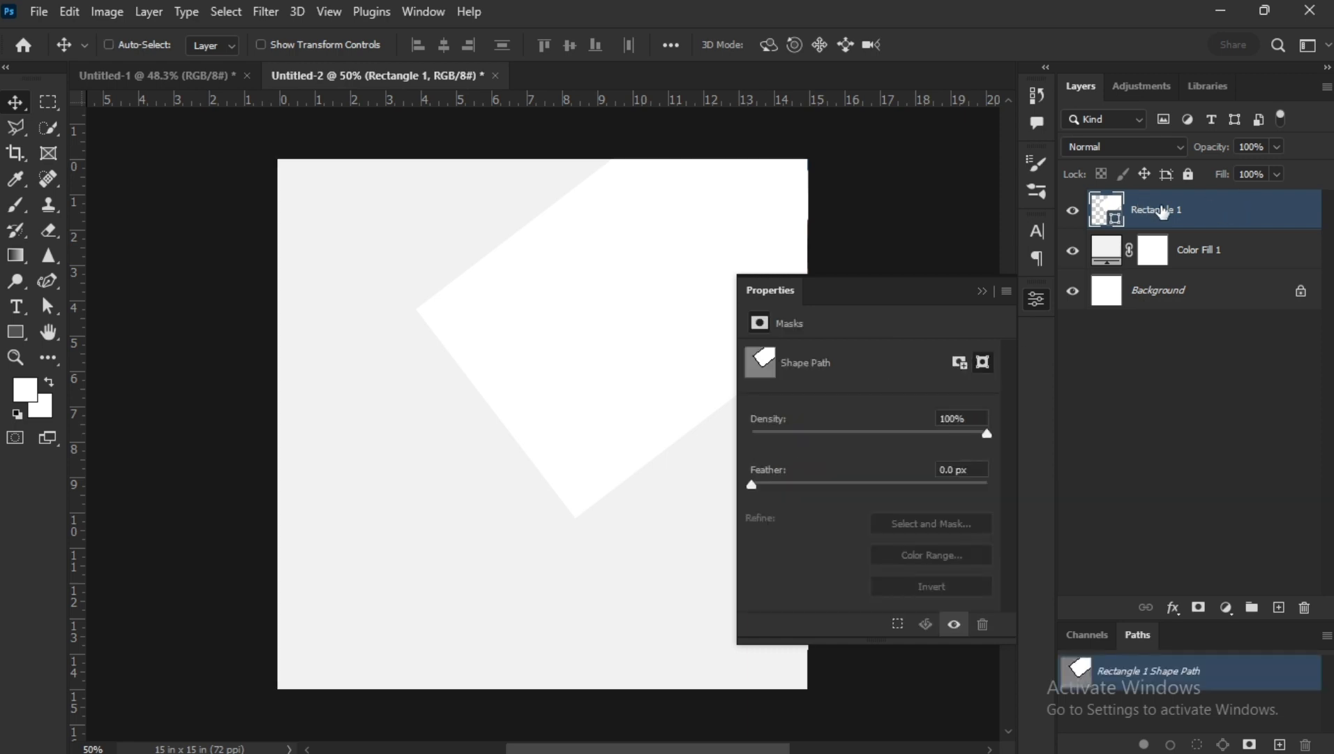
pyautogui.hotkey('ctrl', 'z')
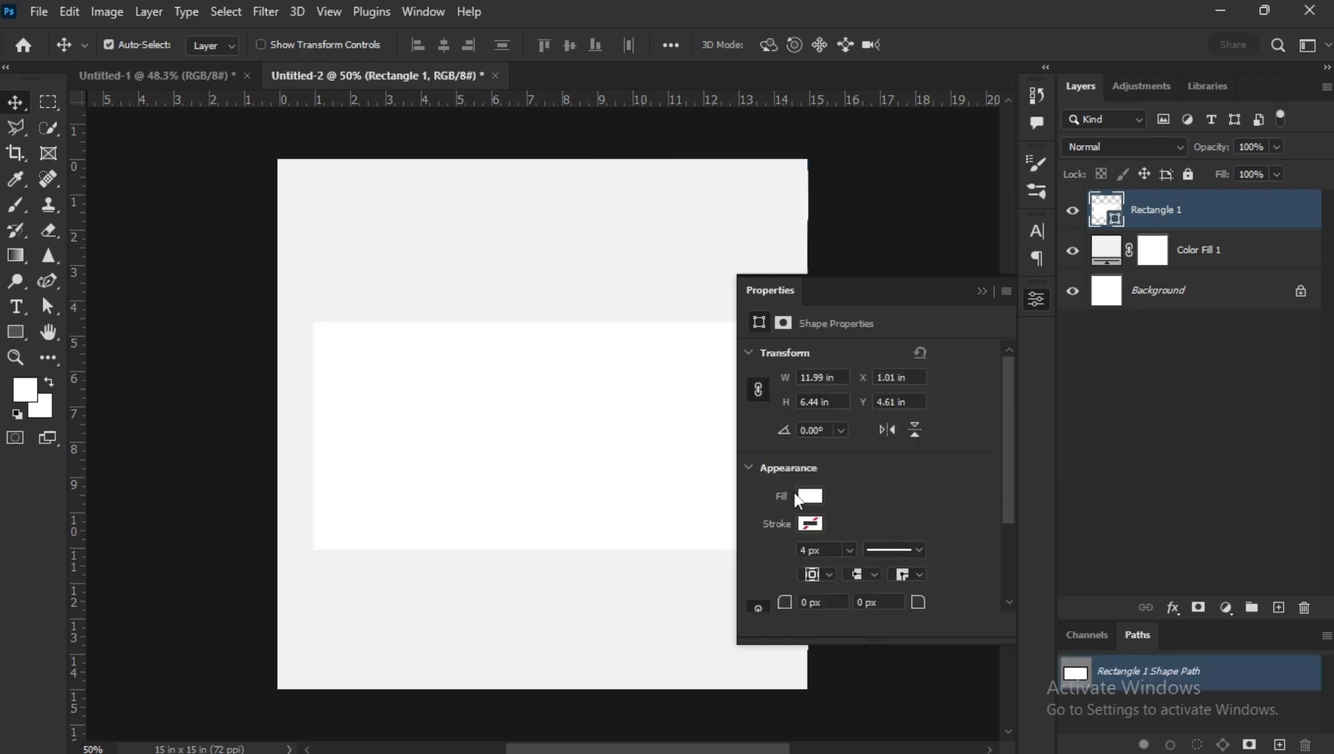
pyautogui.click(810, 495)
pyautogui.press('Escape')
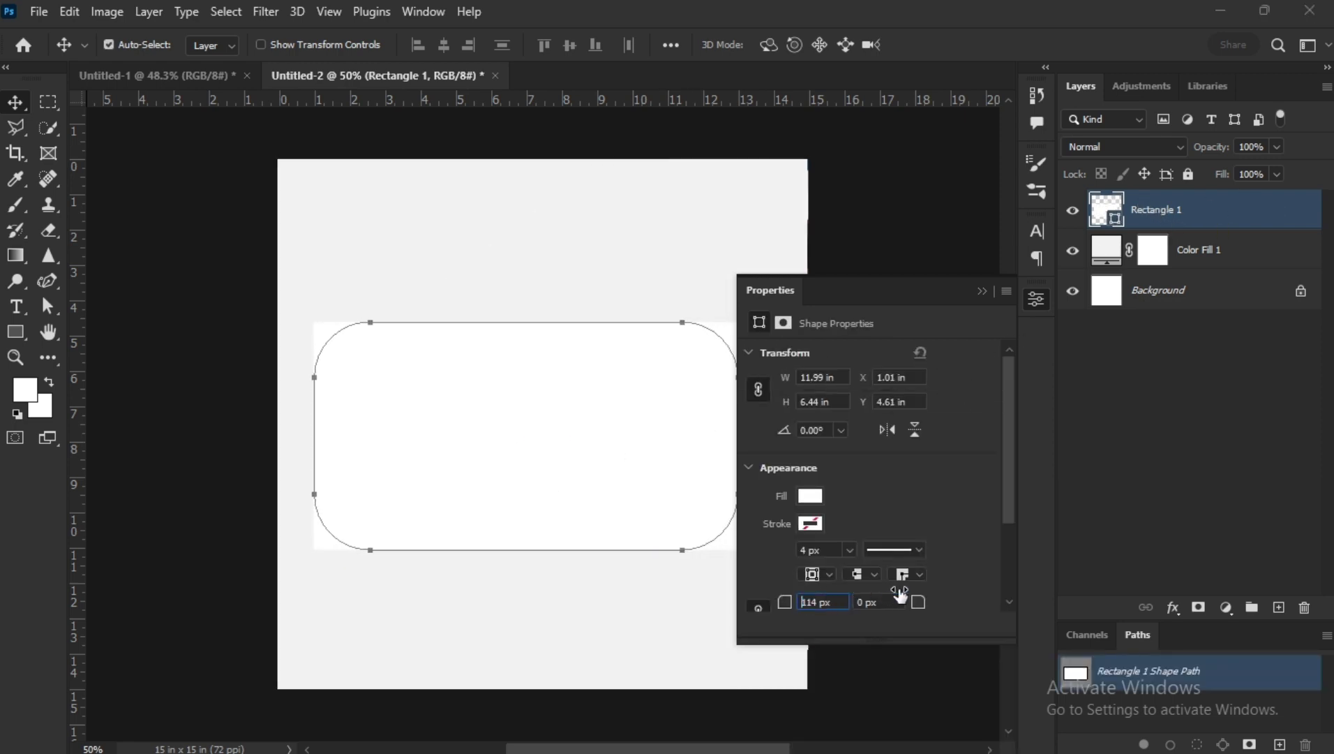
# Round the rectangle's corners to 97 px and tilt it about -38° toward the upper right.
pyautogui.moveTo(900, 593); pyautogui.dragTo(885, 599)
pyautogui.click(982, 291)
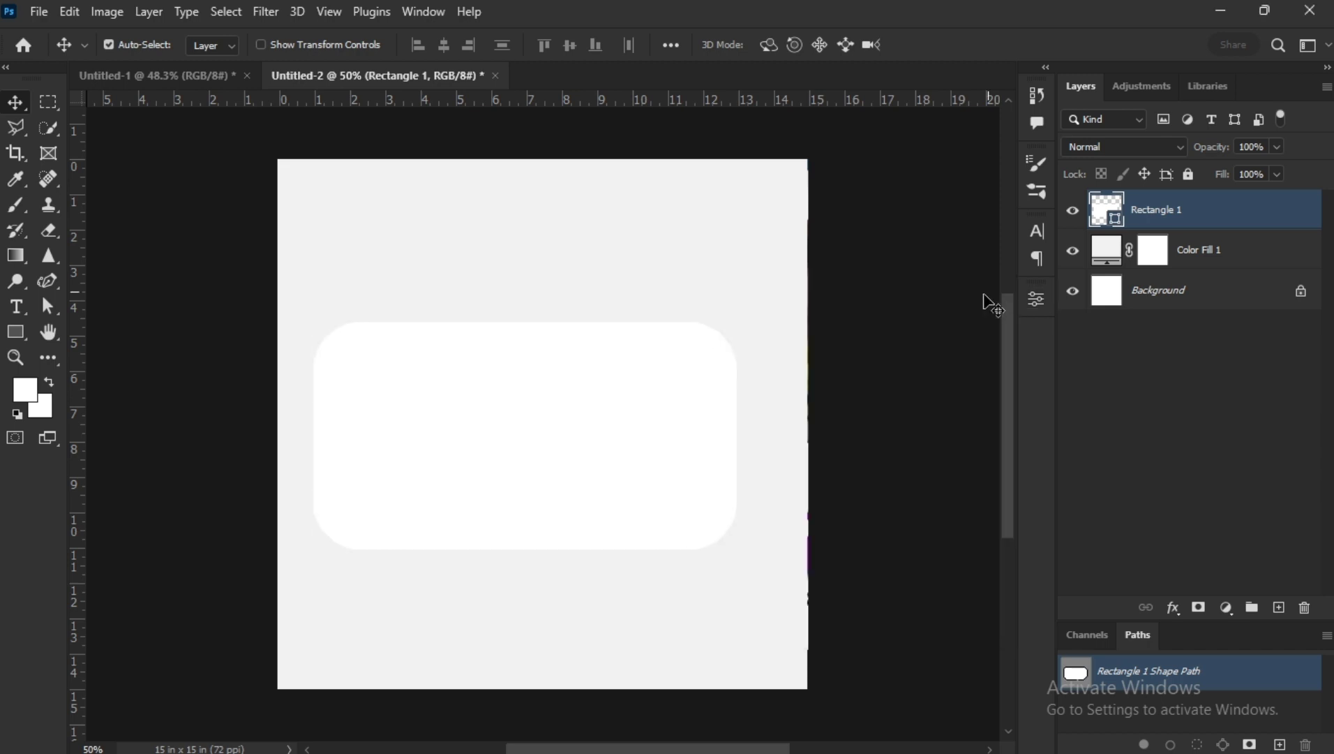
pyautogui.hotkey('ctrl', 't')
pyautogui.moveTo(759, 542); pyautogui.dragTo(768, 381)
pyautogui.moveTo(584, 439); pyautogui.dragTo(718, 303)
pyautogui.moveTo(722, 394)
pyautogui.mouseDown()
pyautogui.moveTo(750, 411)
pyautogui.moveTo(736, 387)
pyautogui.mouseUp()
pyautogui.moveTo(626, 405)
pyautogui.mouseDown()
pyautogui.moveTo(651, 396)
pyautogui.moveTo(626, 399)
pyautogui.mouseUp()
pyautogui.click(967, 45)
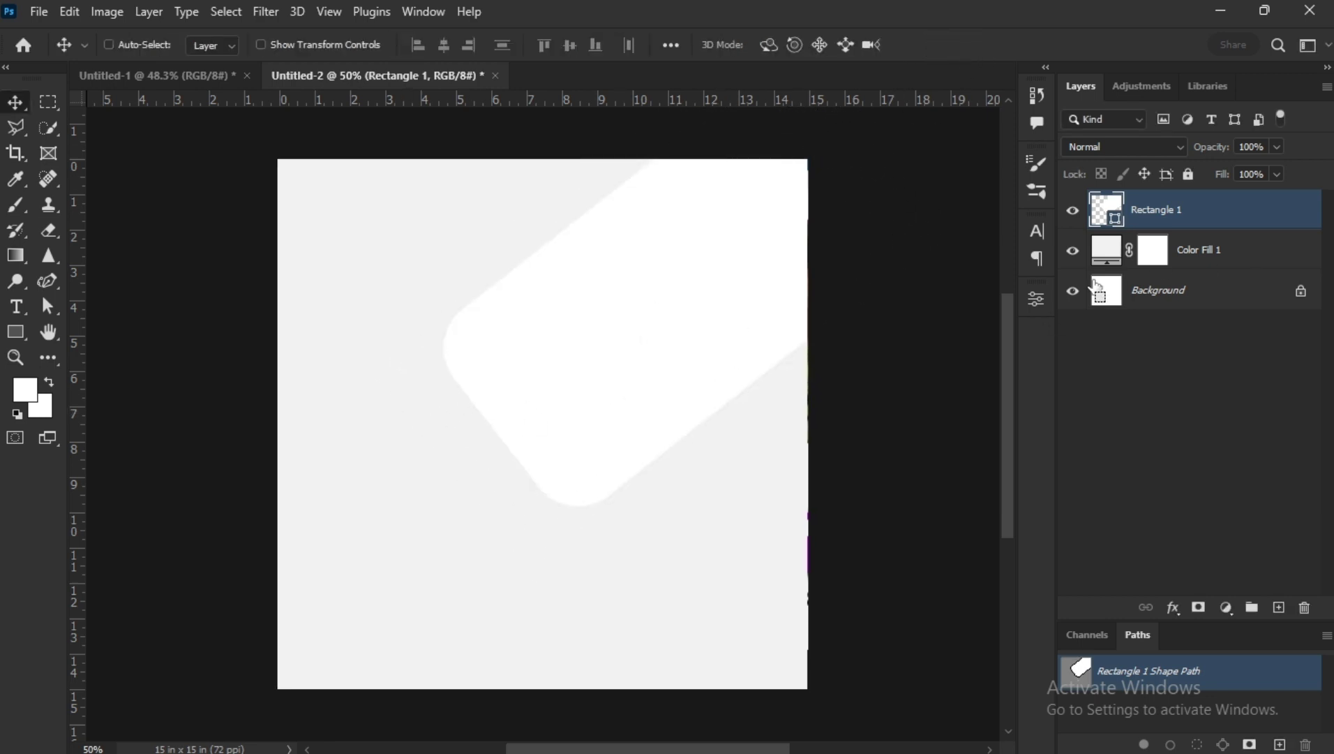
# Duplicate the rectangle down-left, then cancel its transform and delete the Rectangle 1 copy.
pyautogui.moveTo(658, 328); pyautogui.dragTo(482, 521)
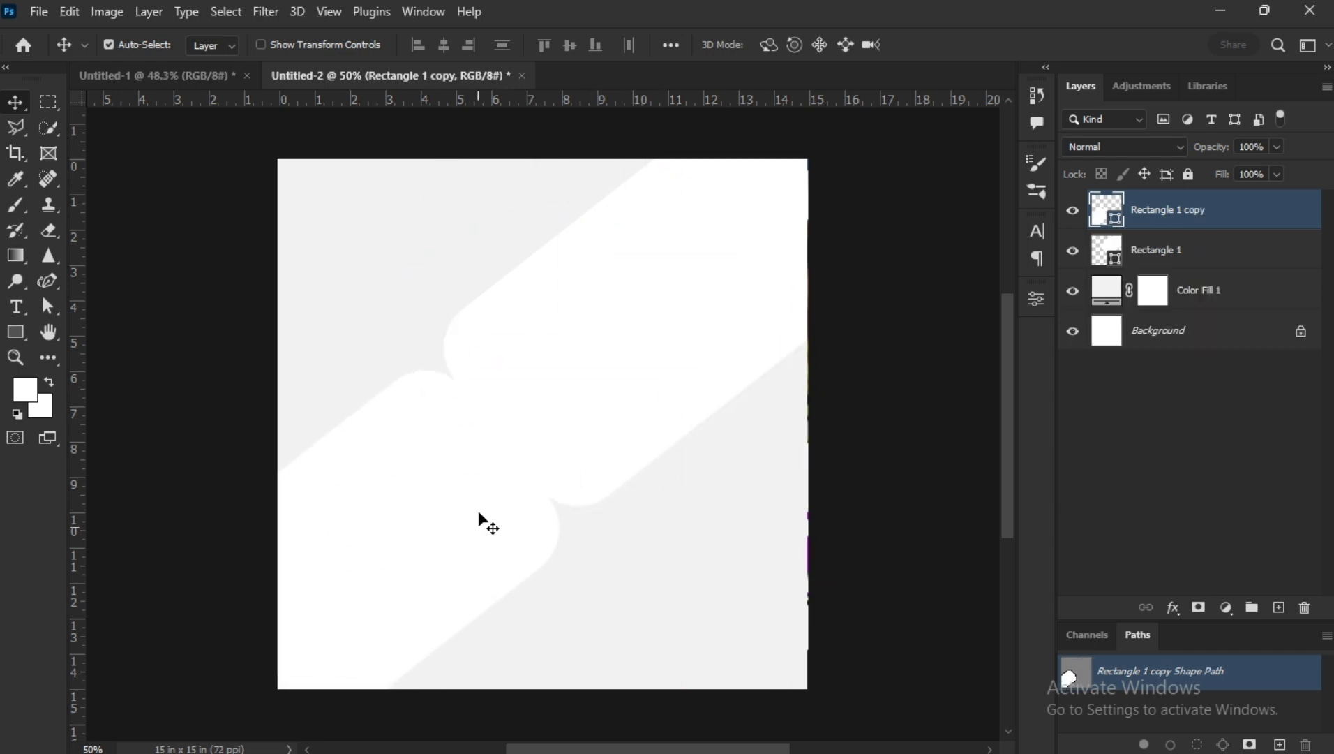
pyautogui.hotkey('ctrl', 't')
pyautogui.moveTo(563, 583); pyautogui.dragTo(623, 544)
pyautogui.hotkey('ctrl', 'z')
pyautogui.hotkey('ctrl', 'z')
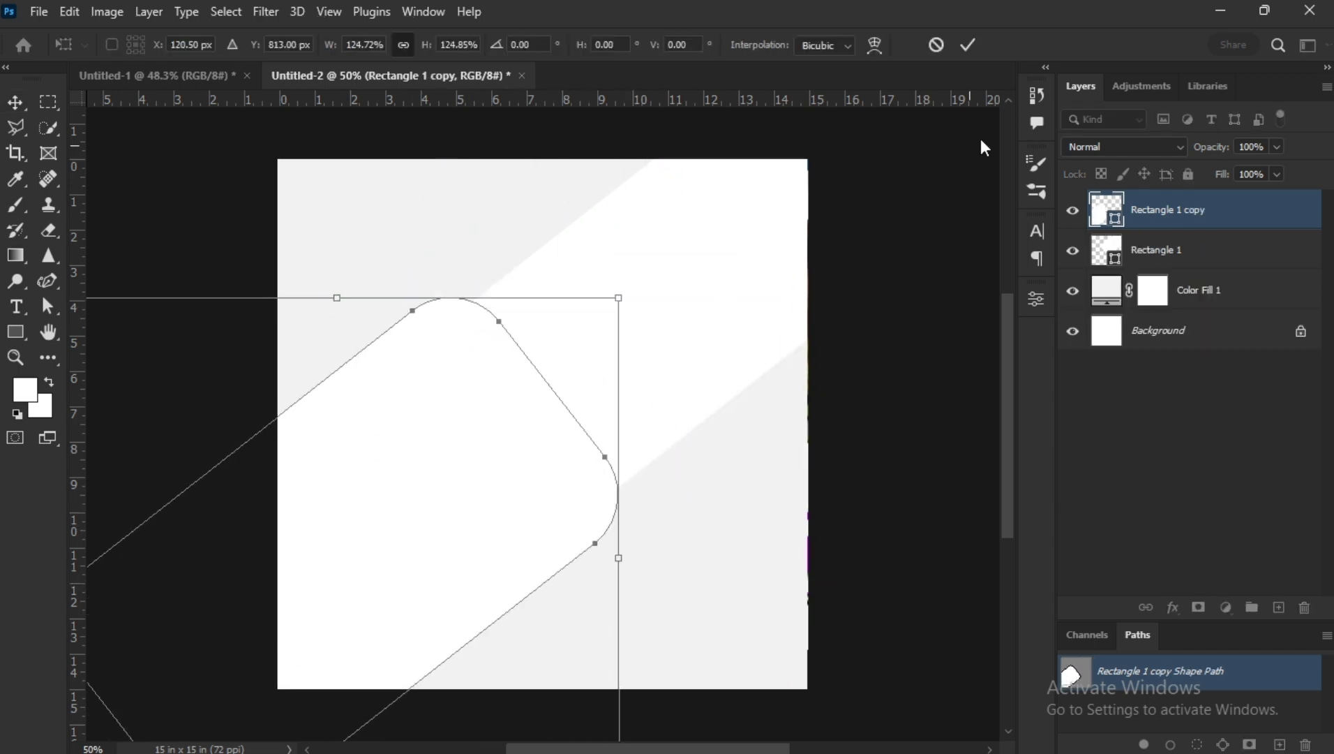
pyautogui.click(936, 44)
pyautogui.moveTo(1203, 229); pyautogui.dragTo(1306, 607)
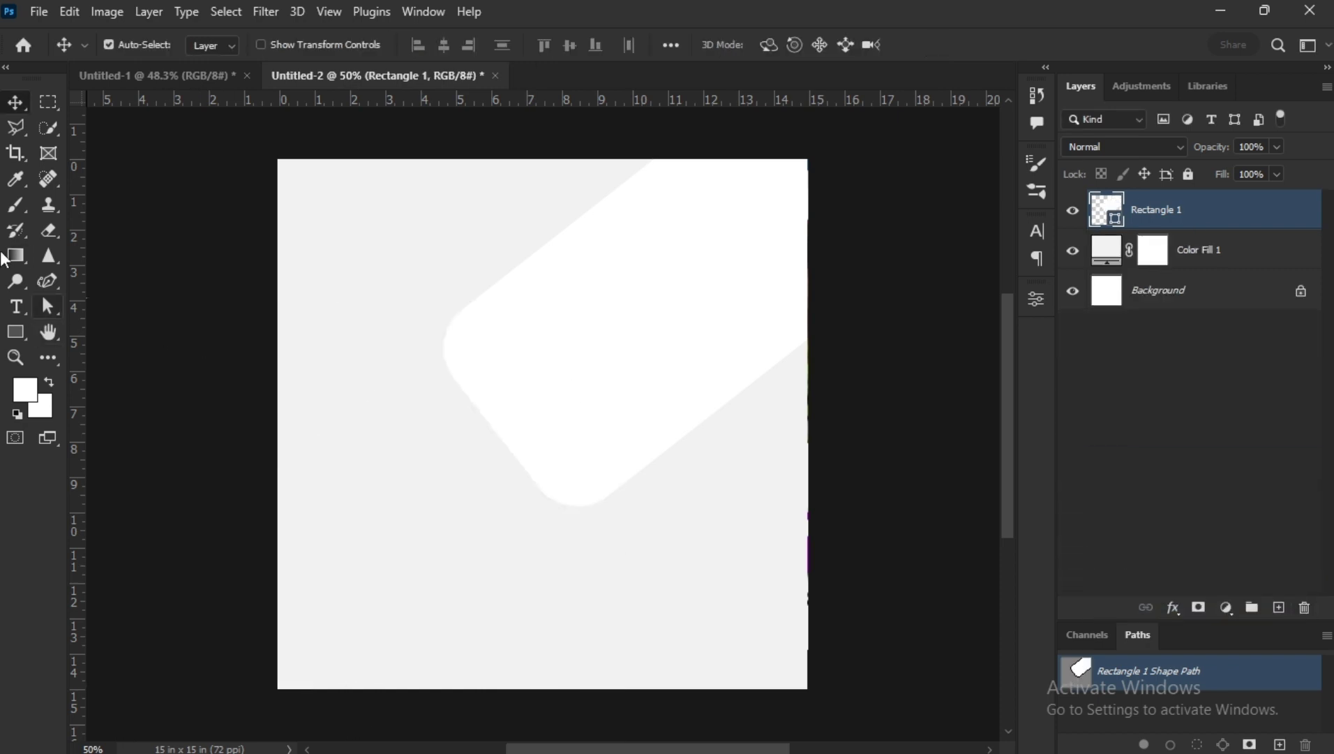
# Draw a large white ellipse over the left side of the canvas.
pyautogui.rightClick(20, 325)
pyautogui.click(95, 352)
pyautogui.moveTo(301, 476); pyautogui.dragTo(576, 658)
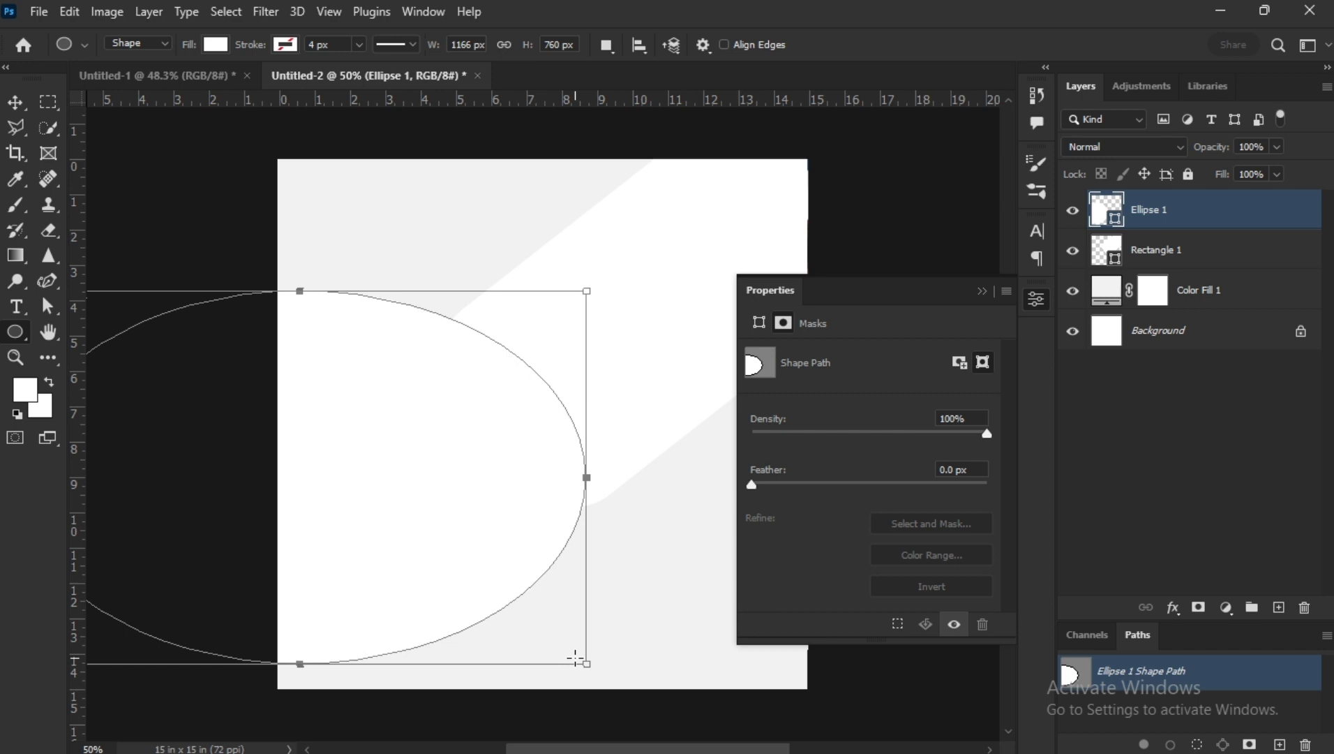
# Rotate the ellipse into place on the left and delete the rounded rectangle.
pyautogui.click(982, 292)
pyautogui.moveTo(611, 293); pyautogui.dragTo(402, 140)
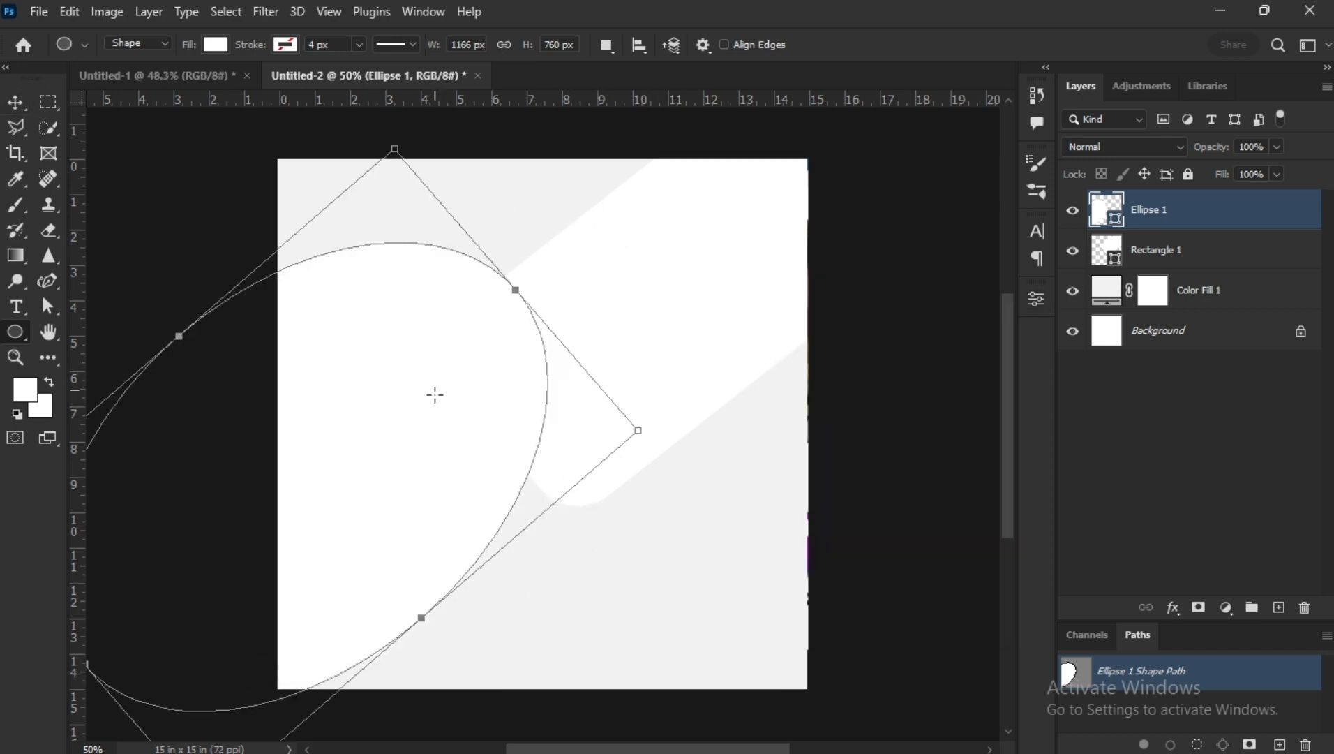
pyautogui.press('v')
pyautogui.moveTo(345, 471); pyautogui.dragTo(433, 505)
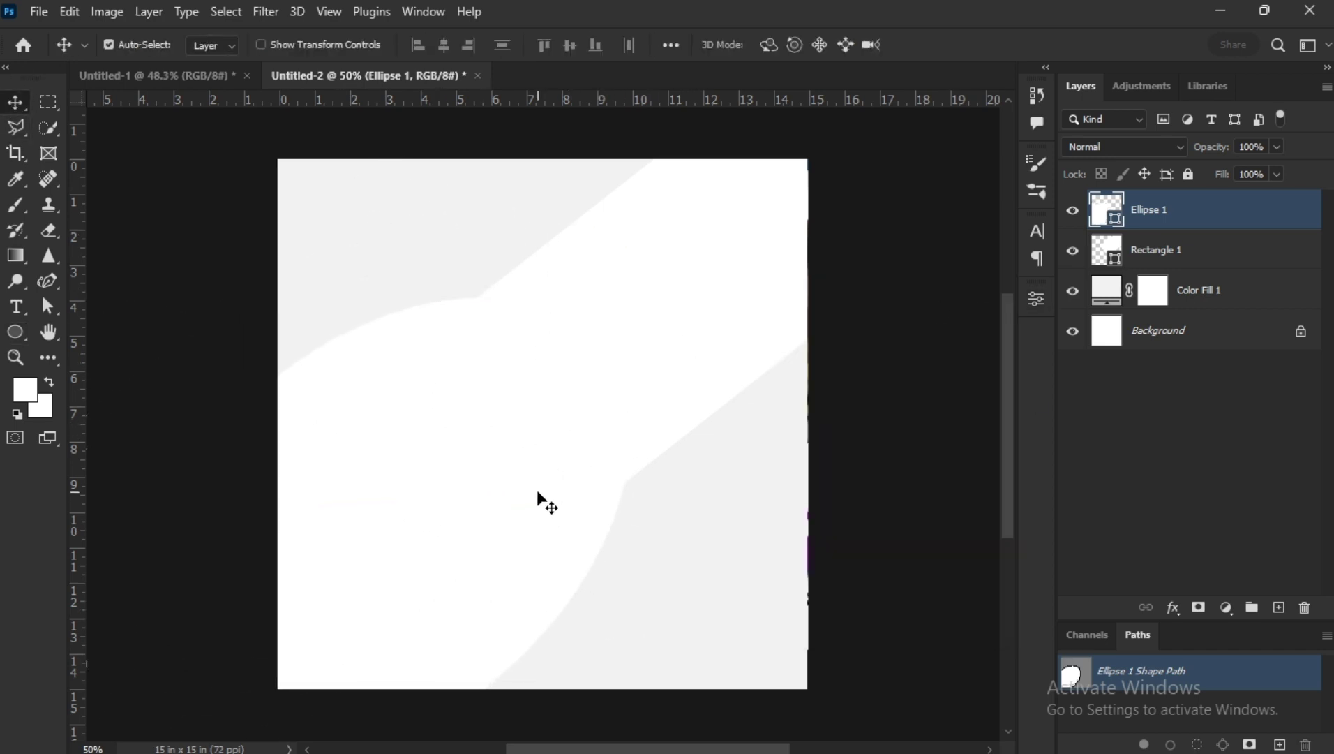
pyautogui.click(768, 316)
pyautogui.press('Delete')
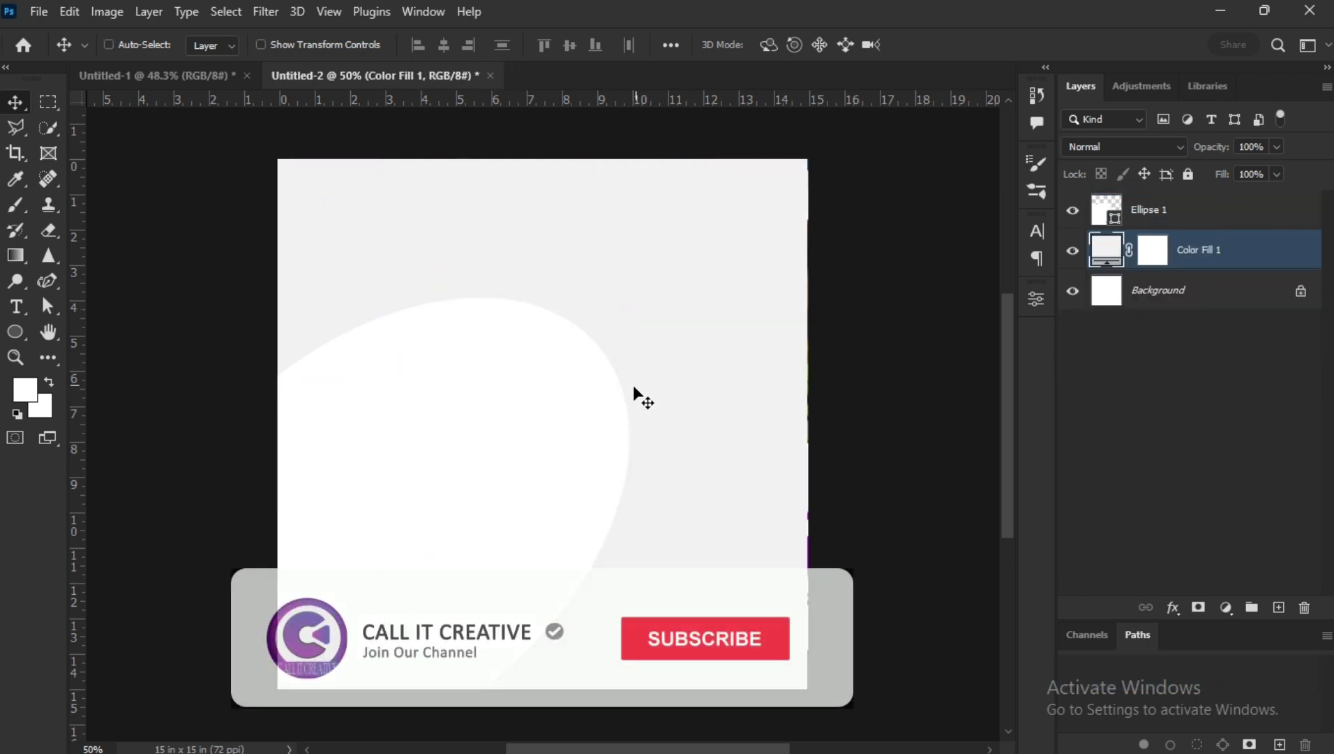
# Fill Ellipse 1 with purple.
pyautogui.click(621, 385)
pyautogui.click(1038, 297)
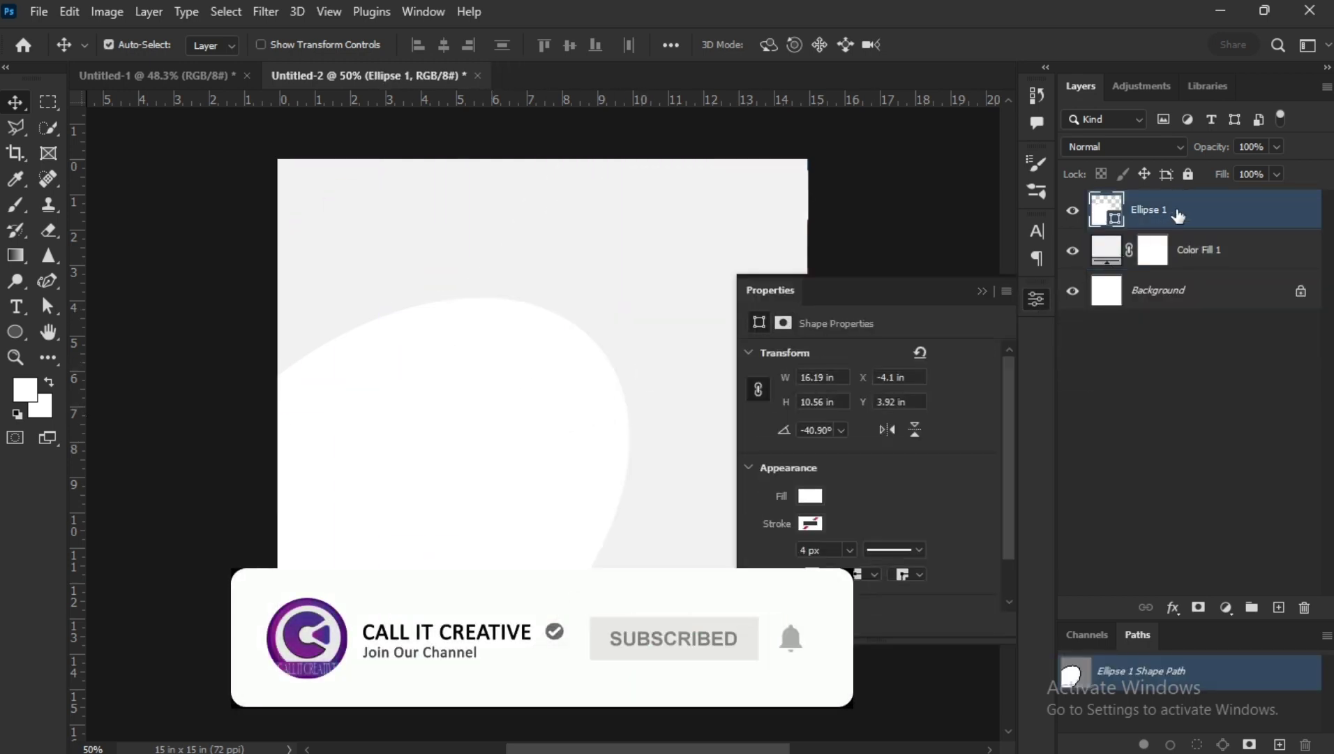
pyautogui.click(812, 495)
pyautogui.click(884, 485)
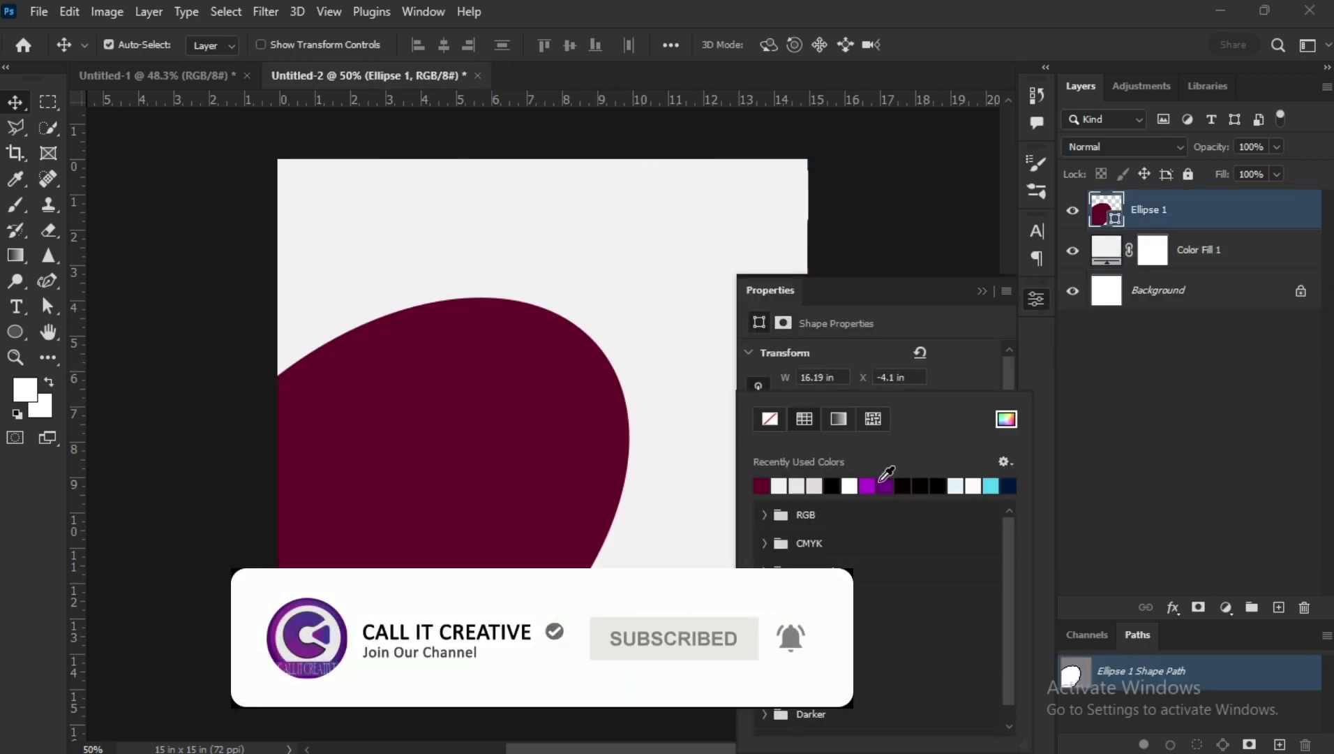
pyautogui.click(885, 485)
pyautogui.click(715, 357)
# Make a light-filled copy of the ellipse offset up-right and move it below Ellipse 1.
pyautogui.moveTo(563, 426); pyautogui.dragTo(780, 266)
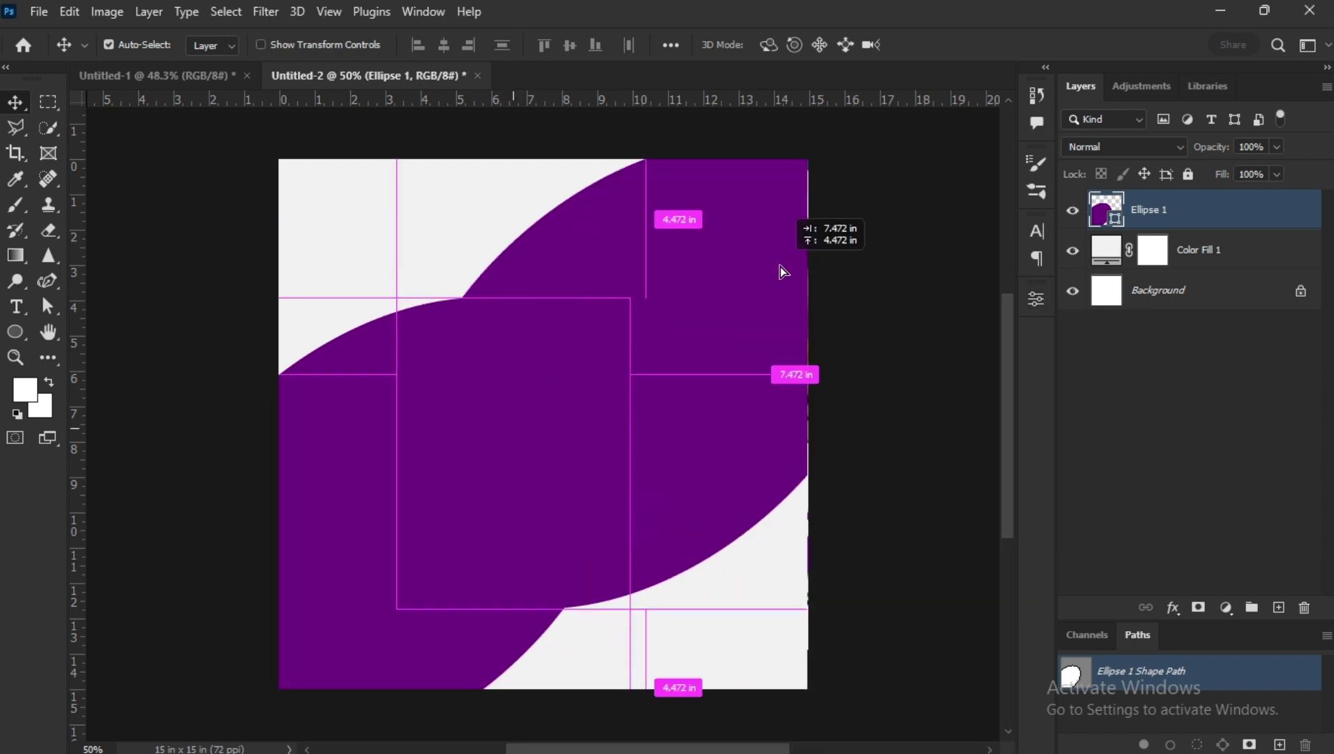
pyautogui.click(1038, 299)
pyautogui.click(809, 495)
pyautogui.click(822, 485)
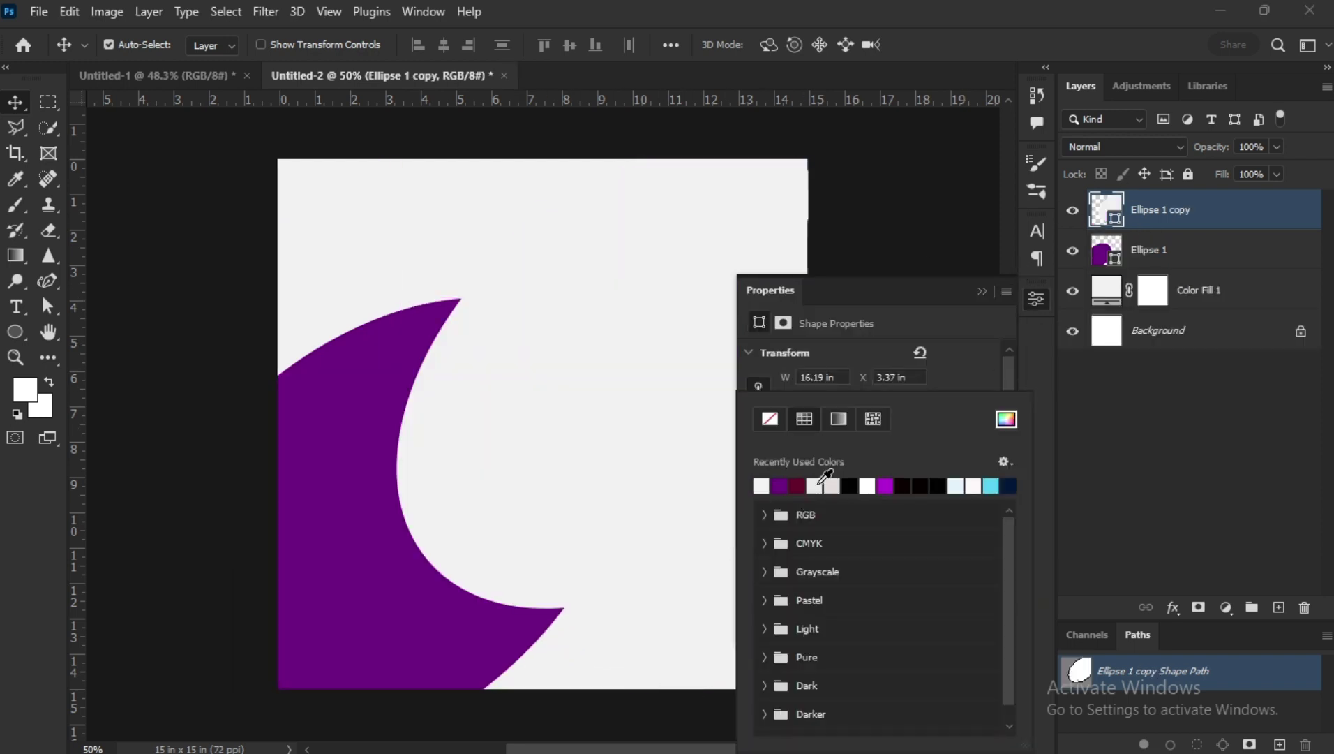
pyautogui.press('Return')
pyautogui.moveTo(1117, 214); pyautogui.dragTo(1207, 276)
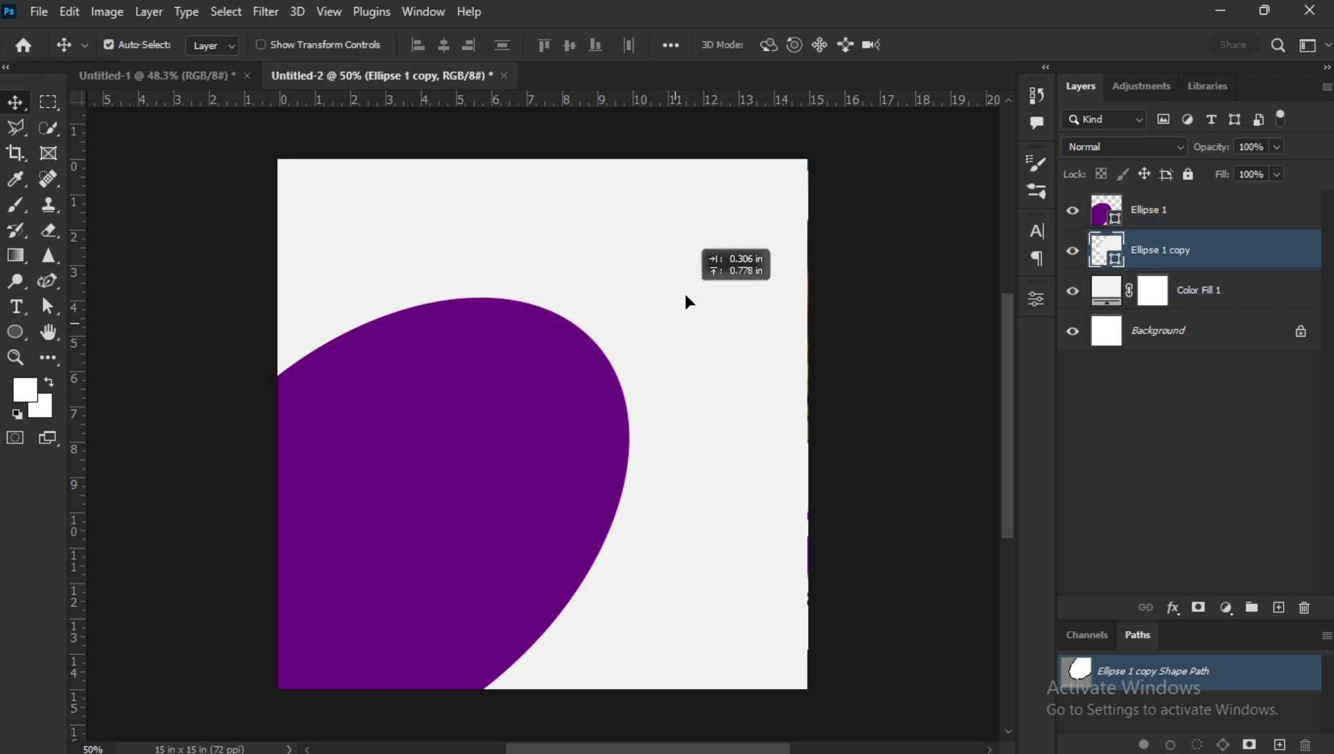
pyautogui.hotkey('alt', 'Tab')
pyautogui.hotkey('alt', 'Tab')
pyautogui.hotkey('alt', 'Tab')
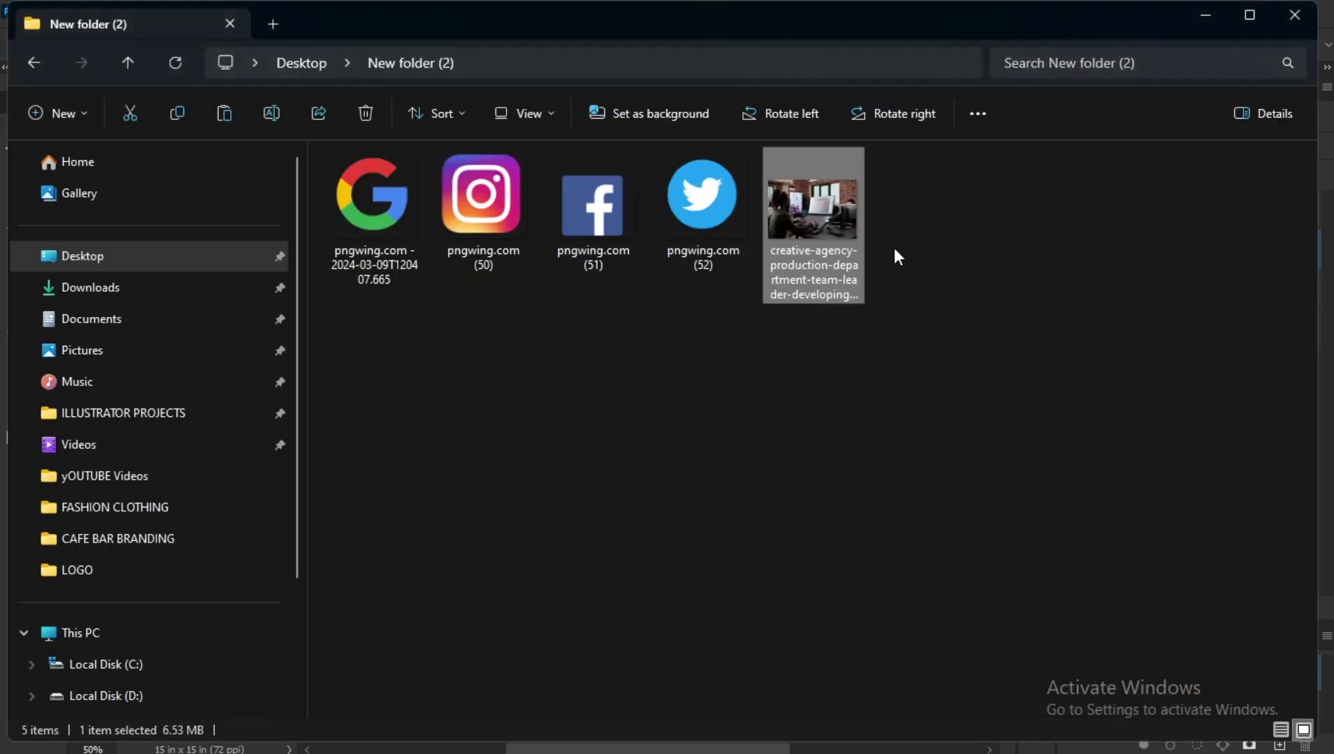
pyautogui.hotkey('alt', 'Tab')
# Place the designer-at-desk photo, scale and position it, and clip it into Ellipse 1 copy.
pyautogui.moveTo(893, 253); pyautogui.dragTo(816, 356)
pyautogui.moveTo(641, 387); pyautogui.dragTo(728, 288)
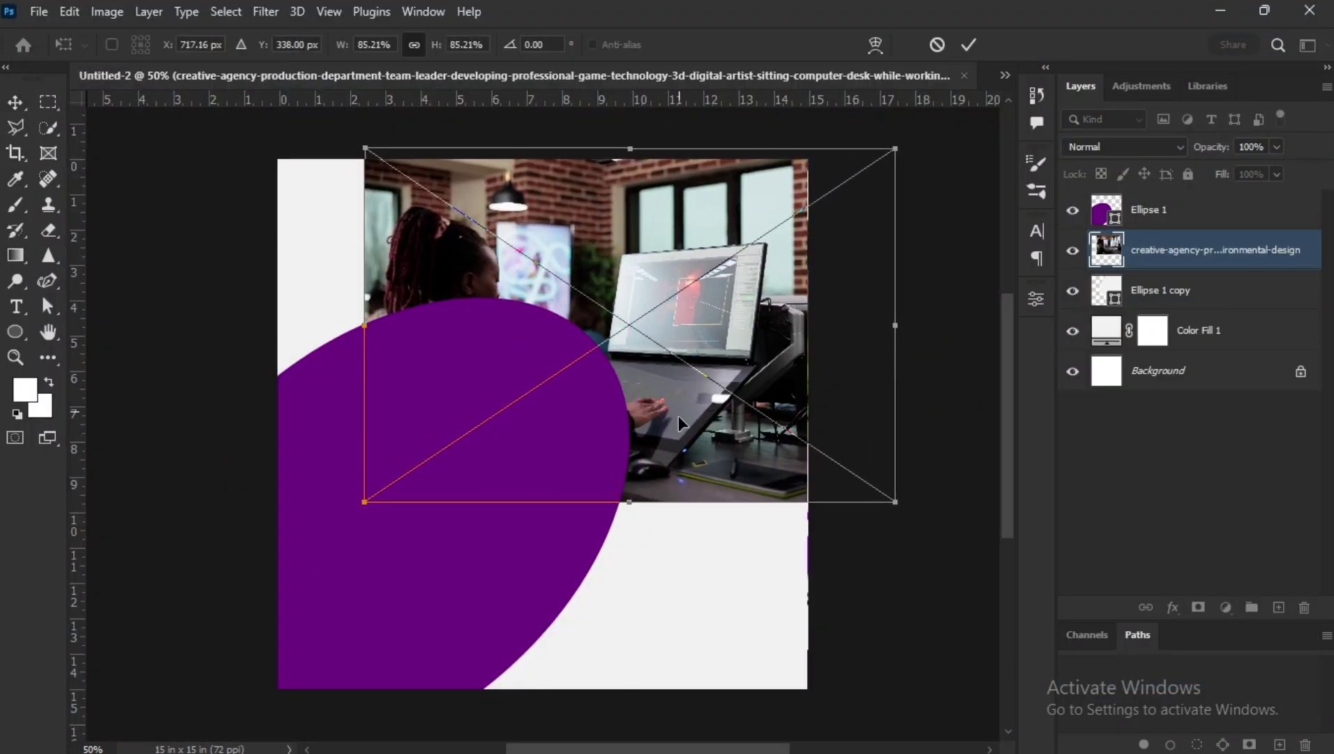
pyautogui.moveTo(630, 501); pyautogui.dragTo(642, 535)
pyautogui.moveTo(659, 409); pyautogui.dragTo(778, 440)
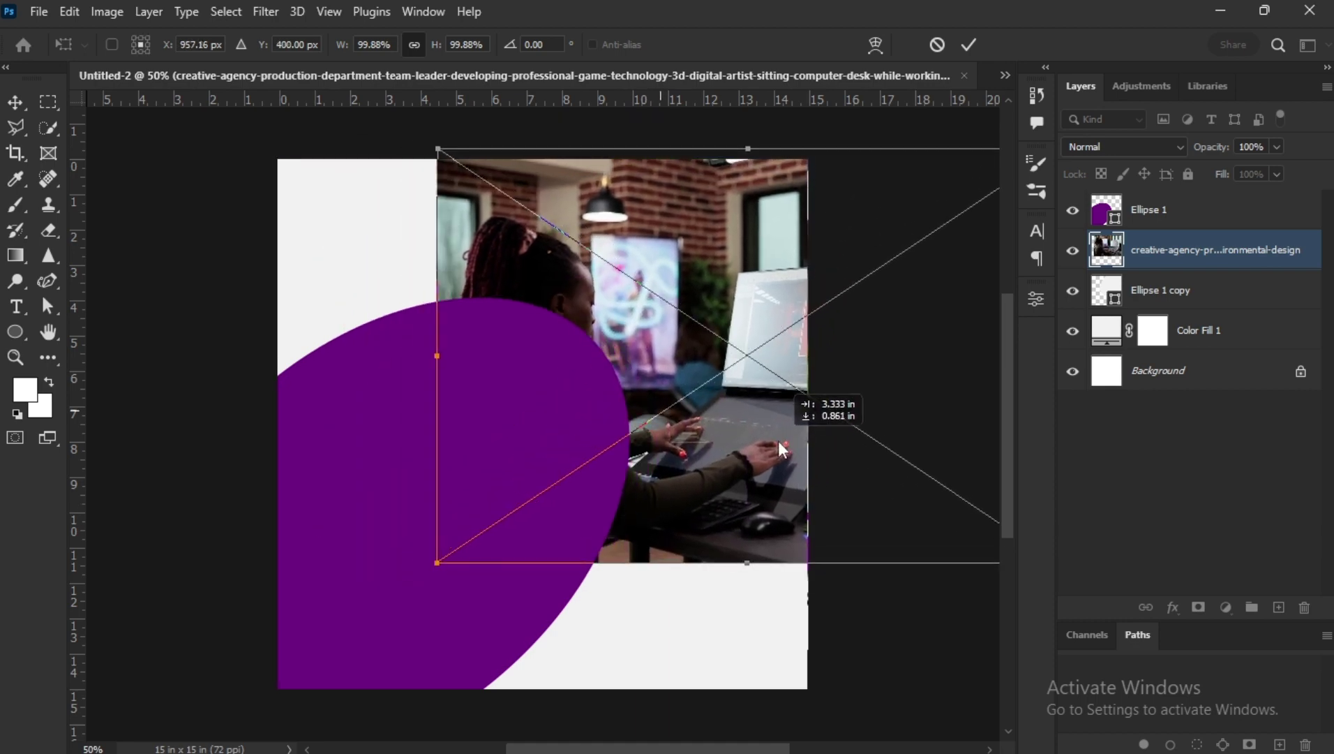
pyautogui.click(969, 44)
pyautogui.keyDown('alt'); pyautogui.click(1176, 267); pyautogui.keyUp('alt')
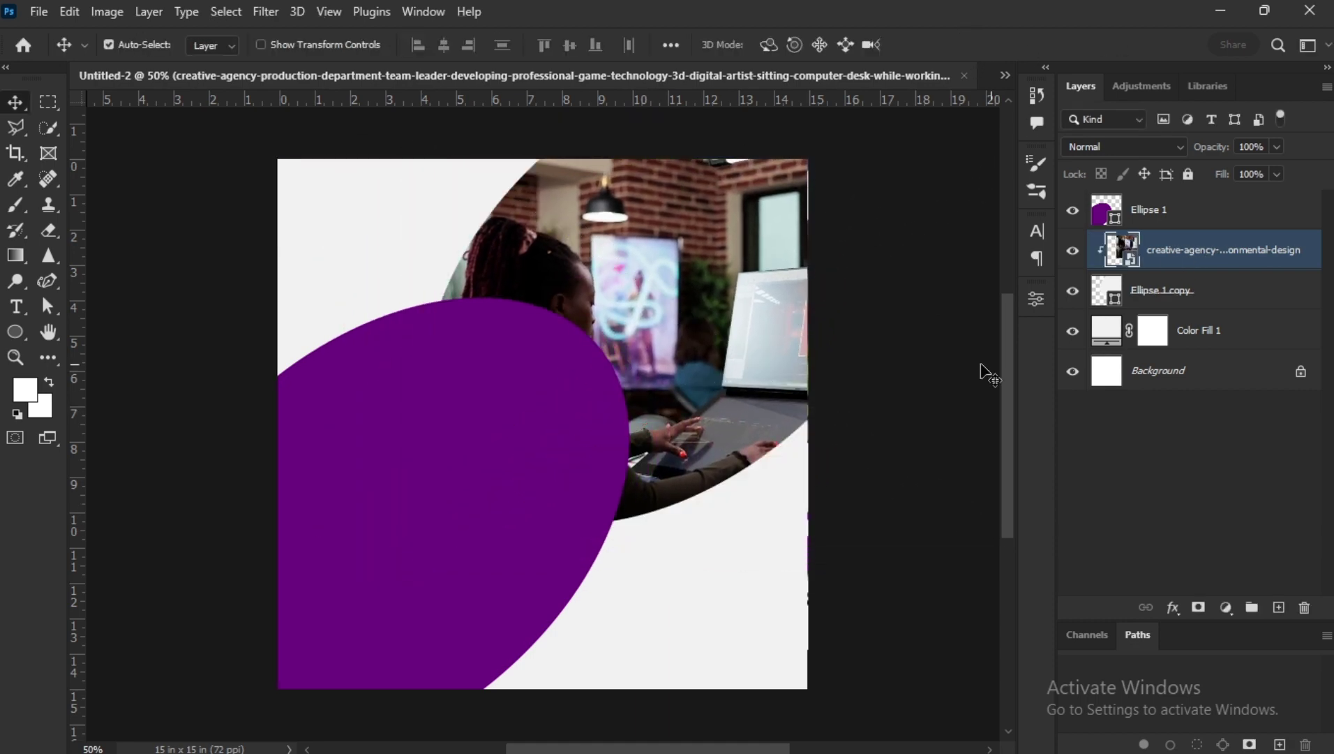
pyautogui.moveTo(420, 453); pyautogui.dragTo(423, 505)
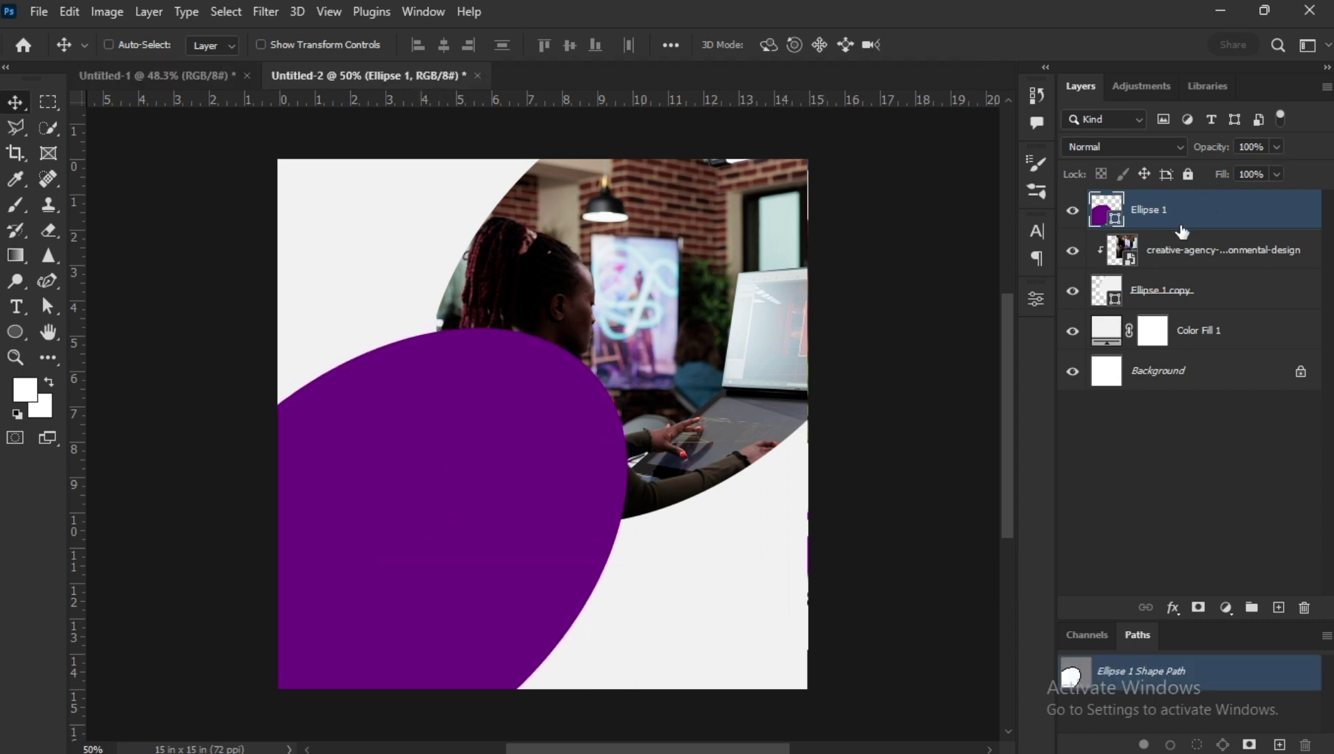
# Duplicate the purple ellipse and lower the original Ellipse 1 to 75% opacity.
pyautogui.hotkey('ctrl', 'j')
pyautogui.click(1193, 256)
pyautogui.click(1076, 212)
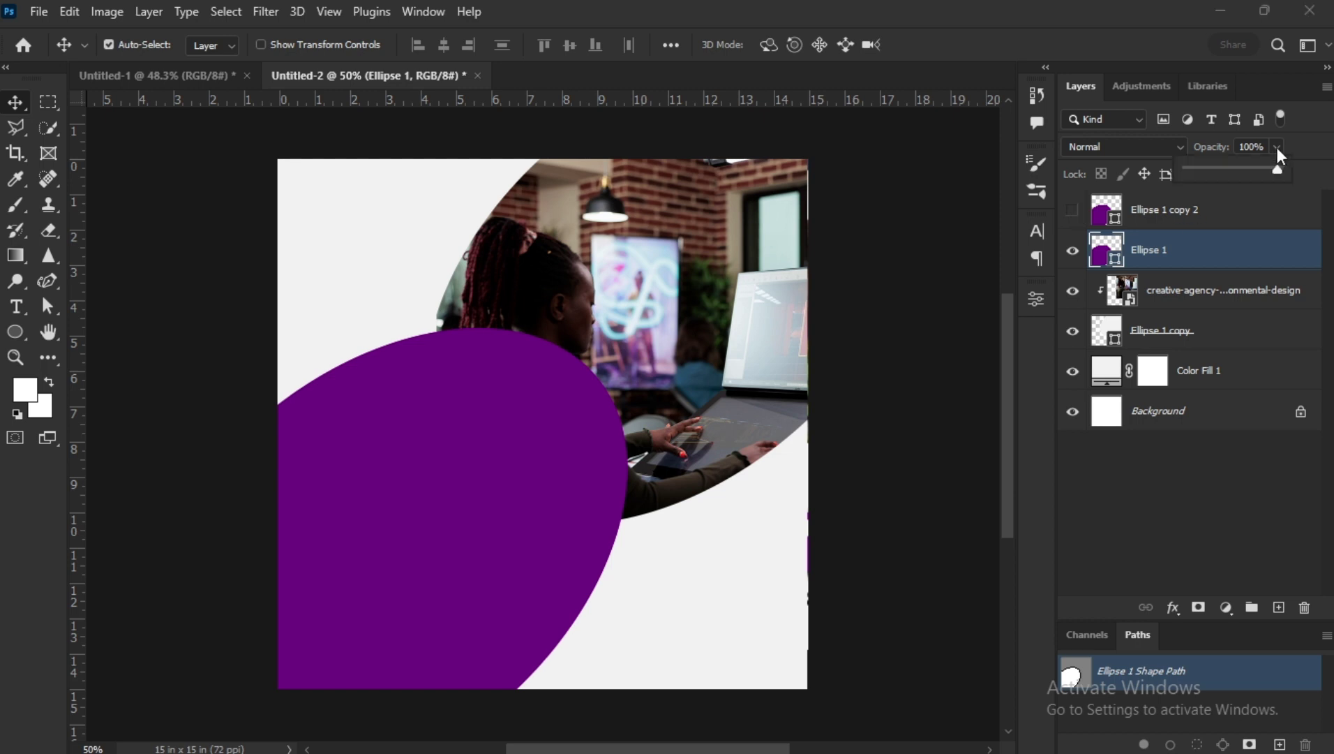
pyautogui.moveTo(1277, 147); pyautogui.dragTo(1257, 173)
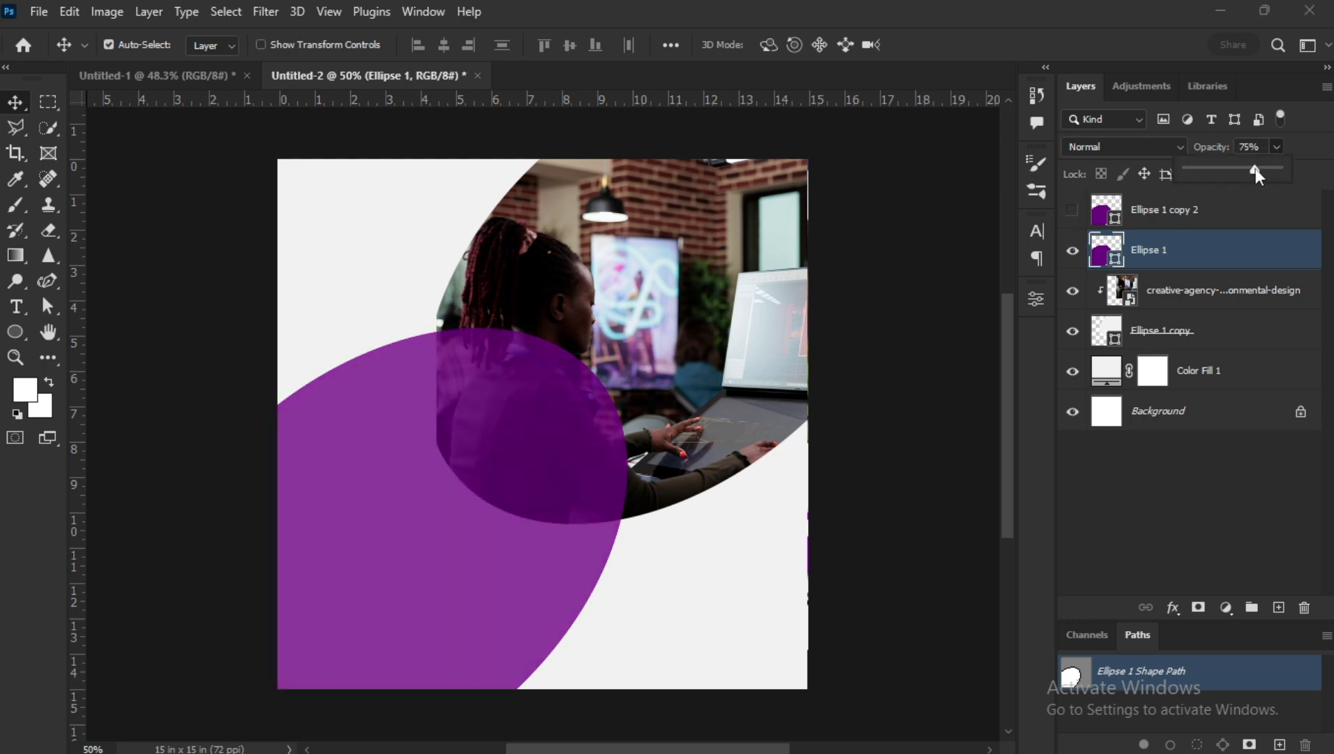
pyautogui.click(1073, 210)
# Turn Ellipse 1 copy 2 into an unfilled ring with a light cyan 5 px stroke.
pyautogui.click(1173, 210)
pyautogui.click(1037, 298)
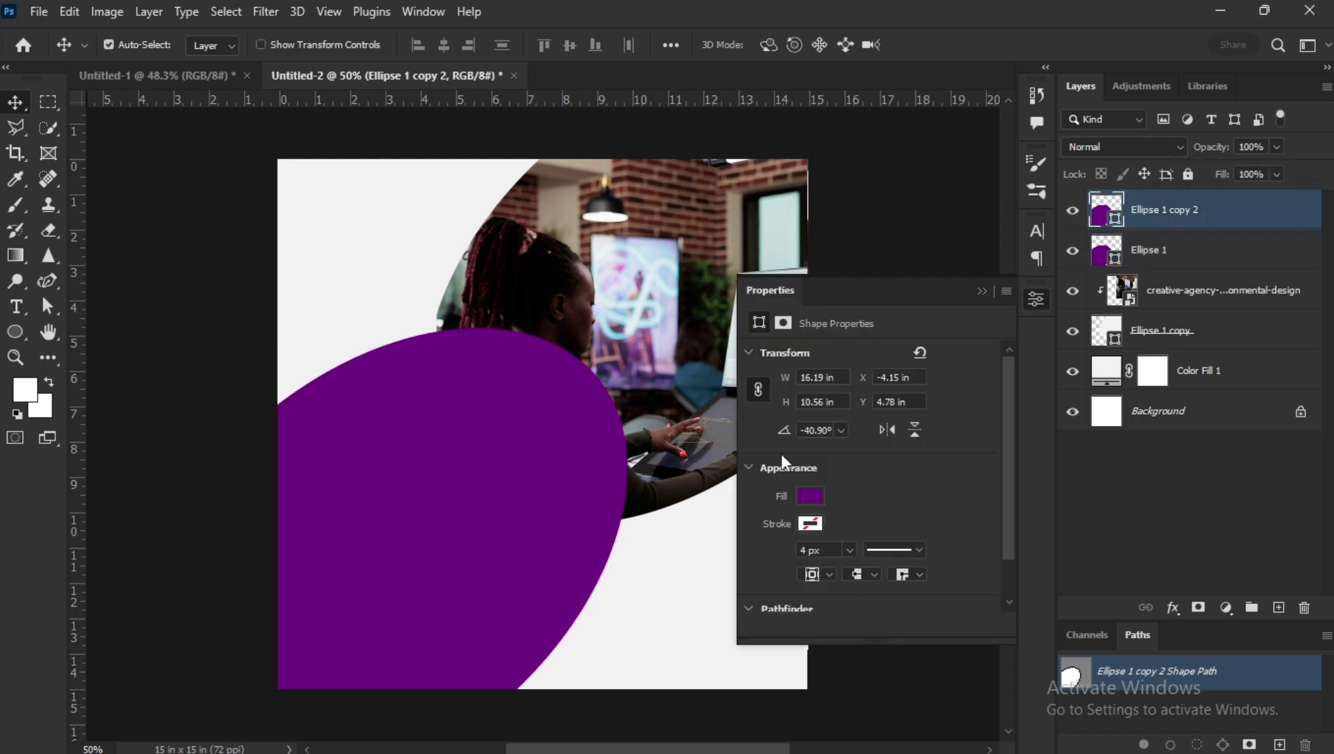
pyautogui.click(804, 494)
pyautogui.click(761, 483)
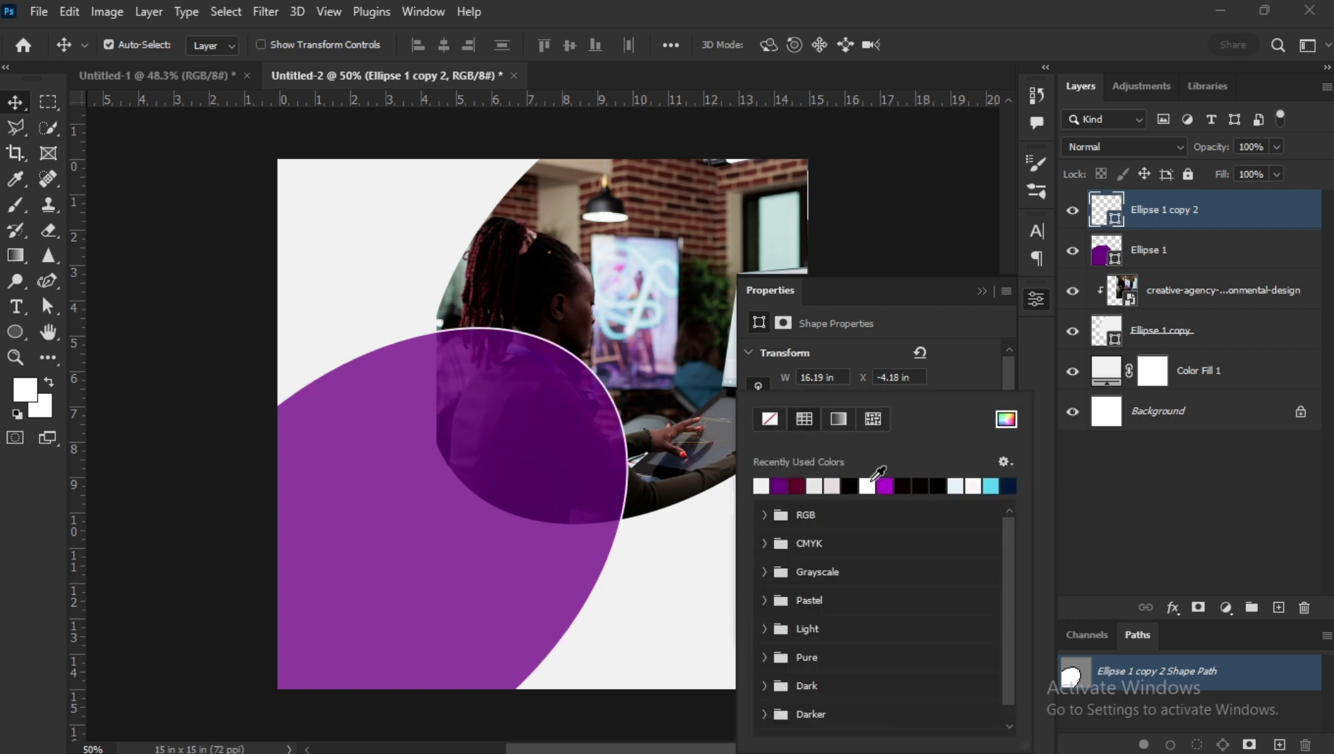
pyautogui.click(803, 484)
pyautogui.click(992, 483)
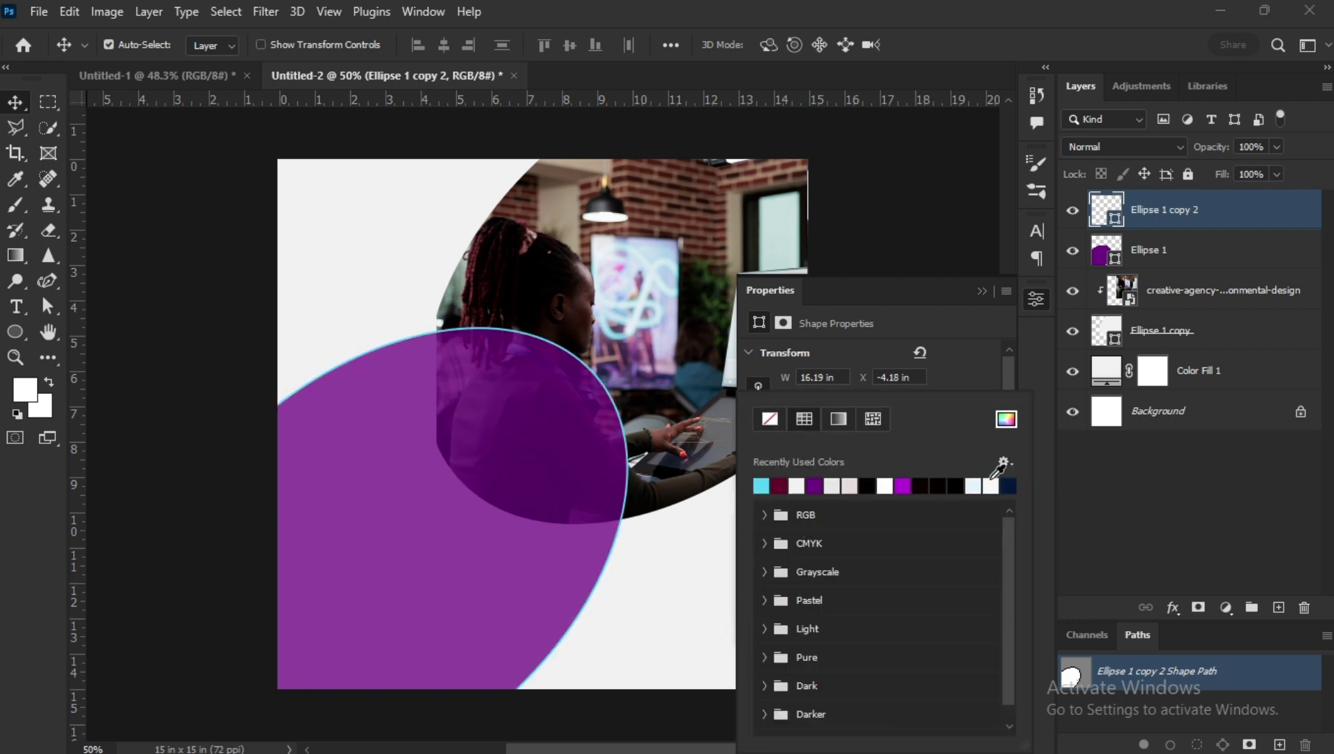
pyautogui.click(1009, 484)
pyautogui.click(779, 484)
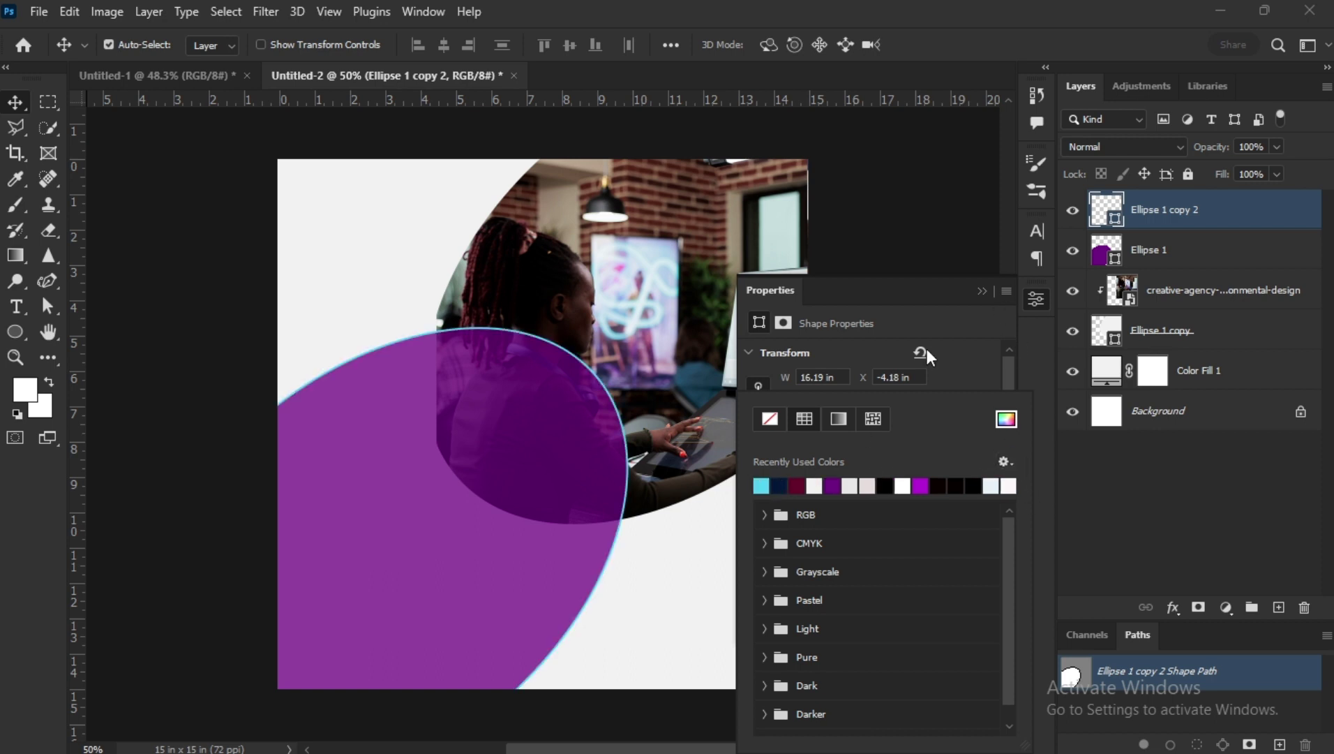
pyautogui.click(929, 356)
pyautogui.click(982, 290)
# Position the cyan ring over the purple circle.
pyautogui.click(647, 396)
pyautogui.hotkey('ctrl', 'z')
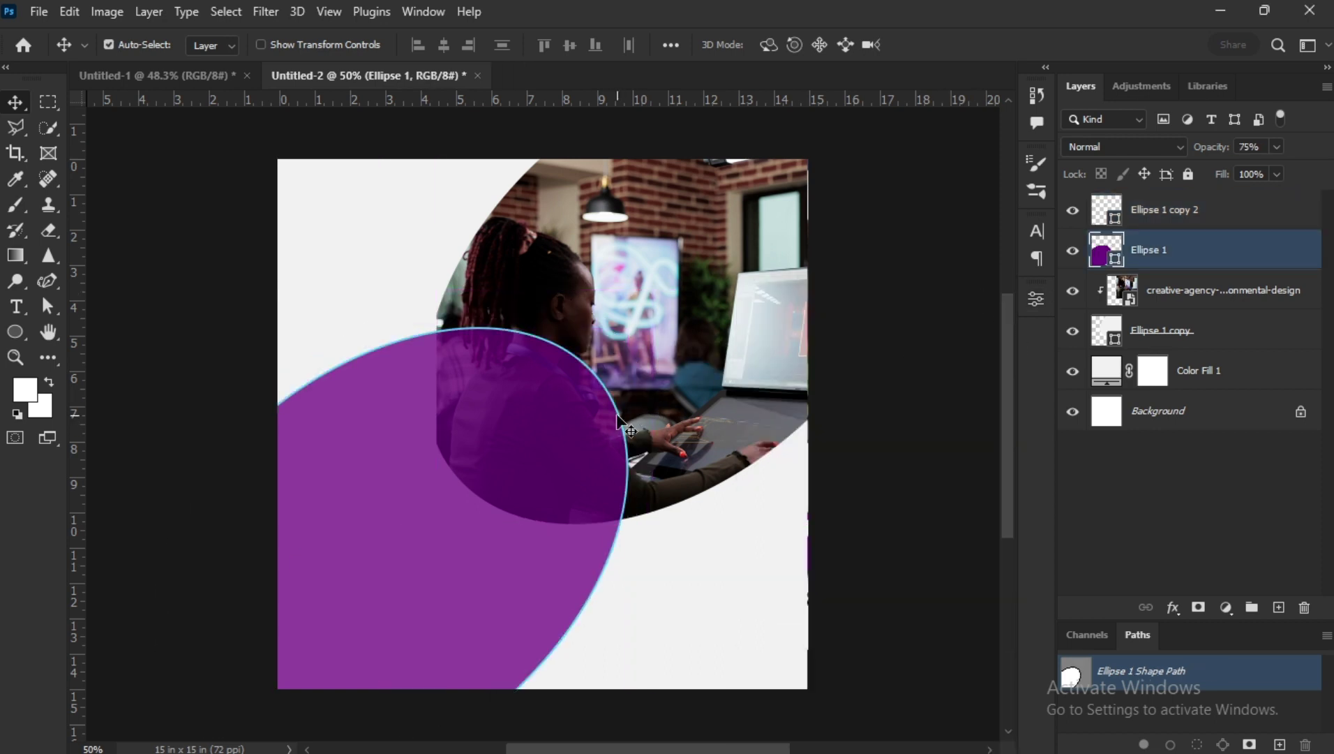
pyautogui.moveTo(623, 416); pyautogui.dragTo(670, 378)
pyautogui.moveTo(597, 433); pyautogui.dragTo(632, 399)
pyautogui.click(1037, 299)
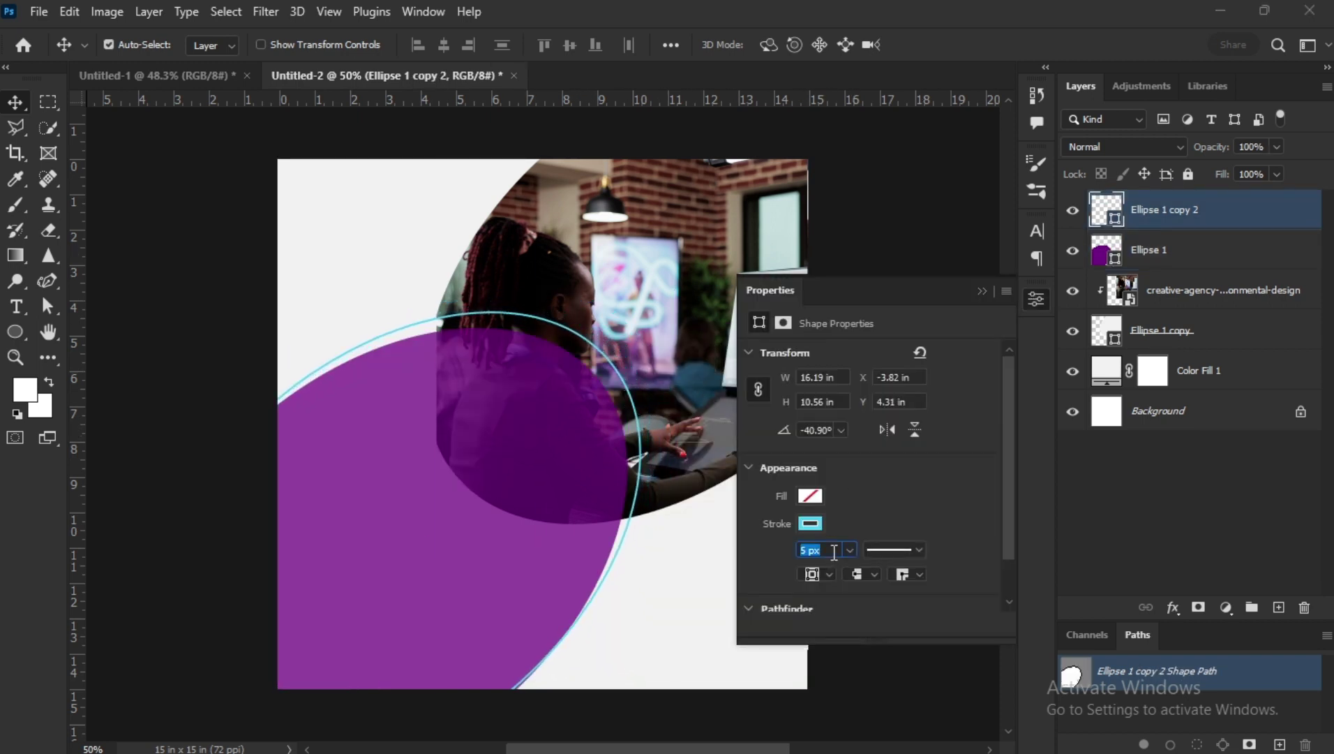
pyautogui.click(982, 291)
pyautogui.moveTo(600, 405); pyautogui.dragTo(604, 348)
# Enlarge the purple circle to about 110% and realign it within the cyan ring.
pyautogui.hotkey('ctrl', 't')
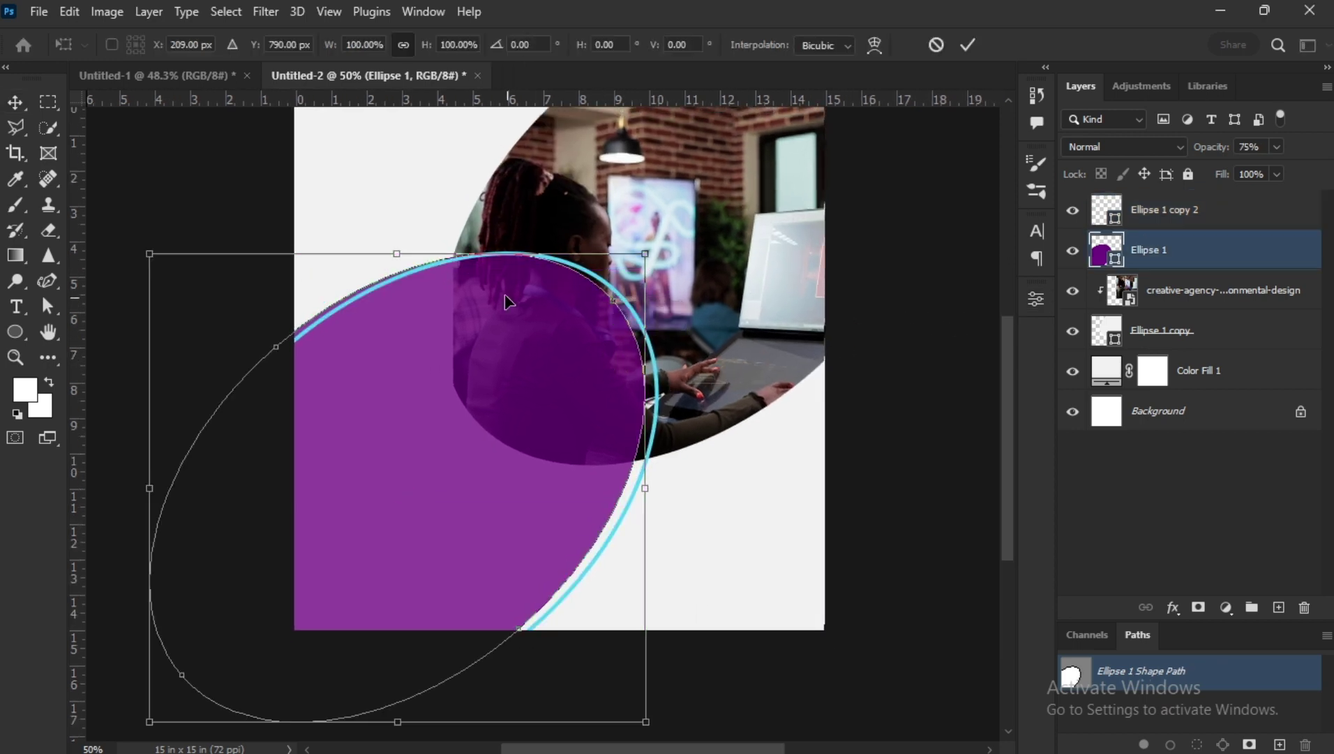
pyautogui.moveTo(398, 251); pyautogui.dragTo(402, 230)
pyautogui.moveTo(418, 328); pyautogui.dragTo(464, 337)
pyautogui.click(967, 45)
pyautogui.moveTo(613, 300)
pyautogui.mouseDown()
pyautogui.moveTo(626, 305)
pyautogui.moveTo(655, 260)
pyautogui.moveTo(624, 296)
pyautogui.moveTo(623, 285)
pyautogui.mouseUp()
pyautogui.click(624, 296)
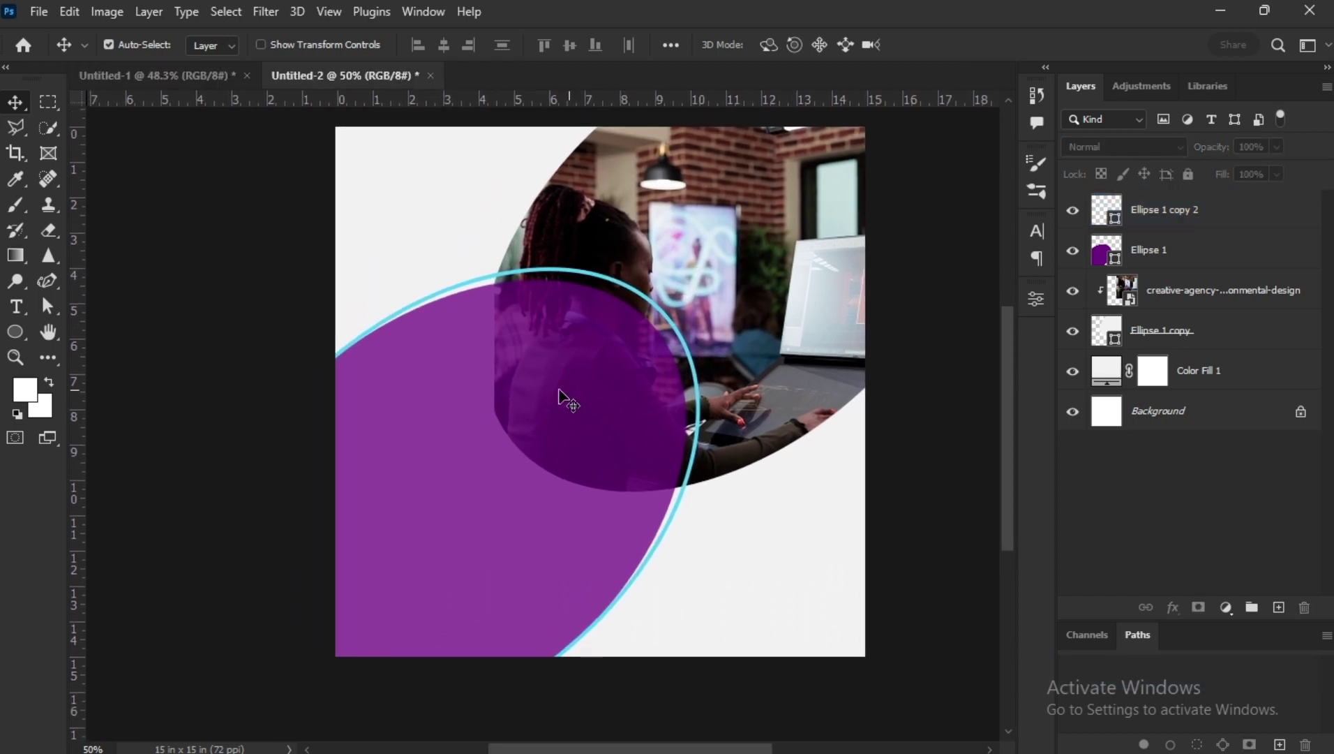
# Type WE ARE on the purple circle in white ffffff Monotype Corsiva.
pyautogui.click(17, 304)
pyautogui.click(439, 430)
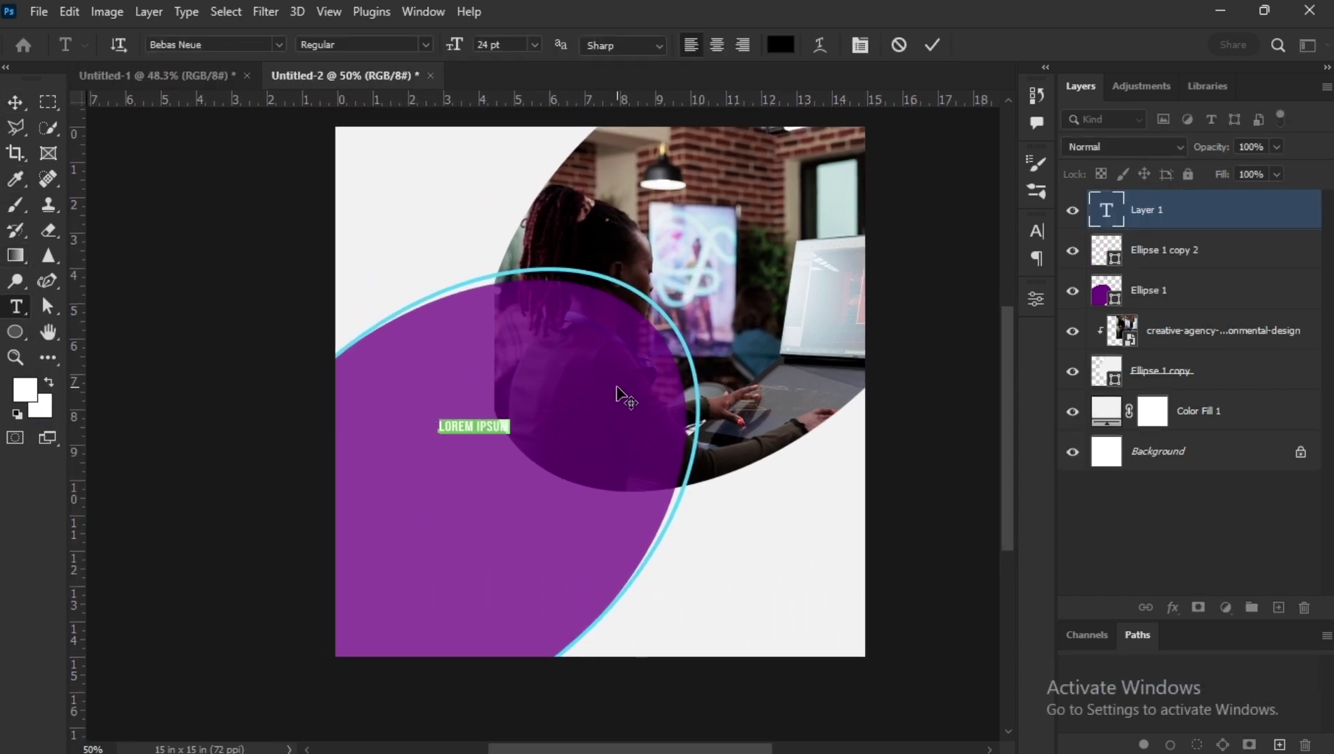
pyautogui.write('WE ARE')
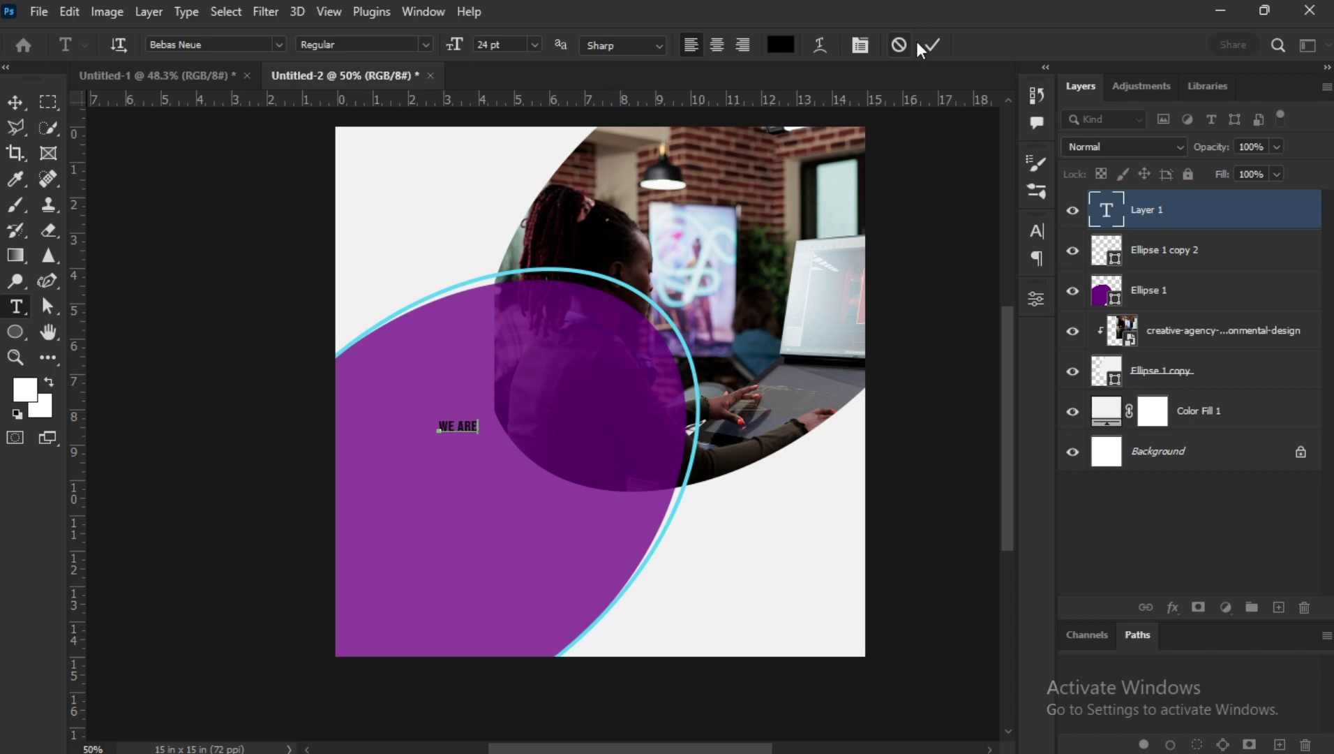
pyautogui.click(1037, 231)
pyautogui.click(997, 344)
pyautogui.write('ffffff')
pyautogui.press('Return')
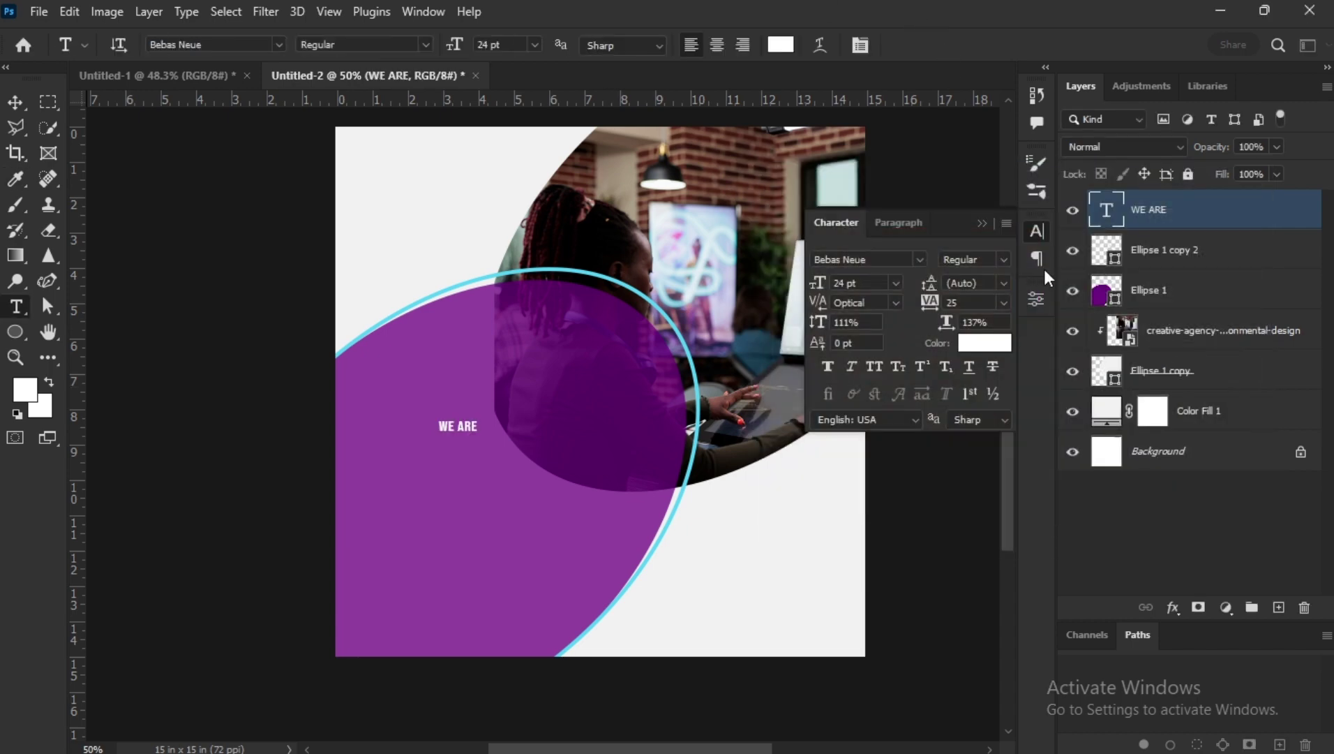
pyautogui.click(919, 259)
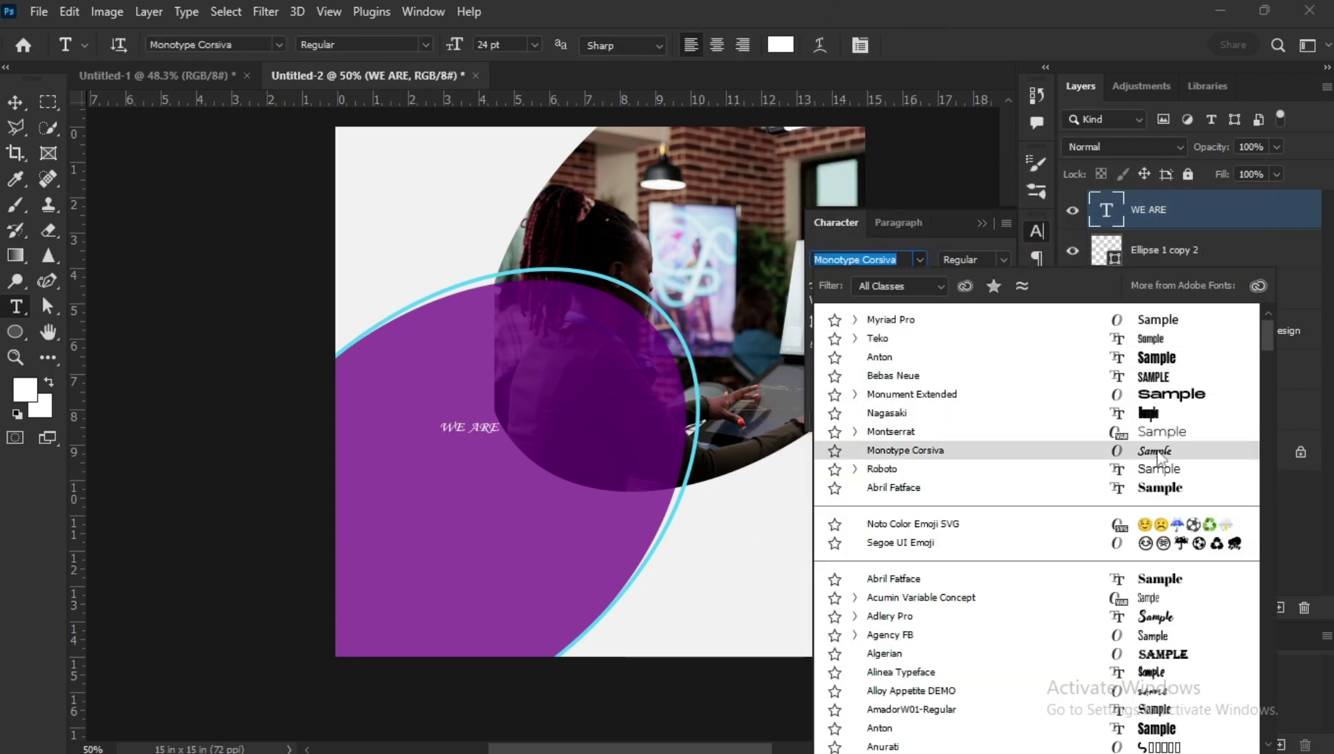
pyautogui.click(905, 450)
# Enlarge WE ARE and move it up toward the top of the circle.
pyautogui.click(15, 103)
pyautogui.hotkey('ctrl', 't')
pyautogui.moveTo(500, 412); pyautogui.dragTo(518, 324)
pyautogui.click(968, 46)
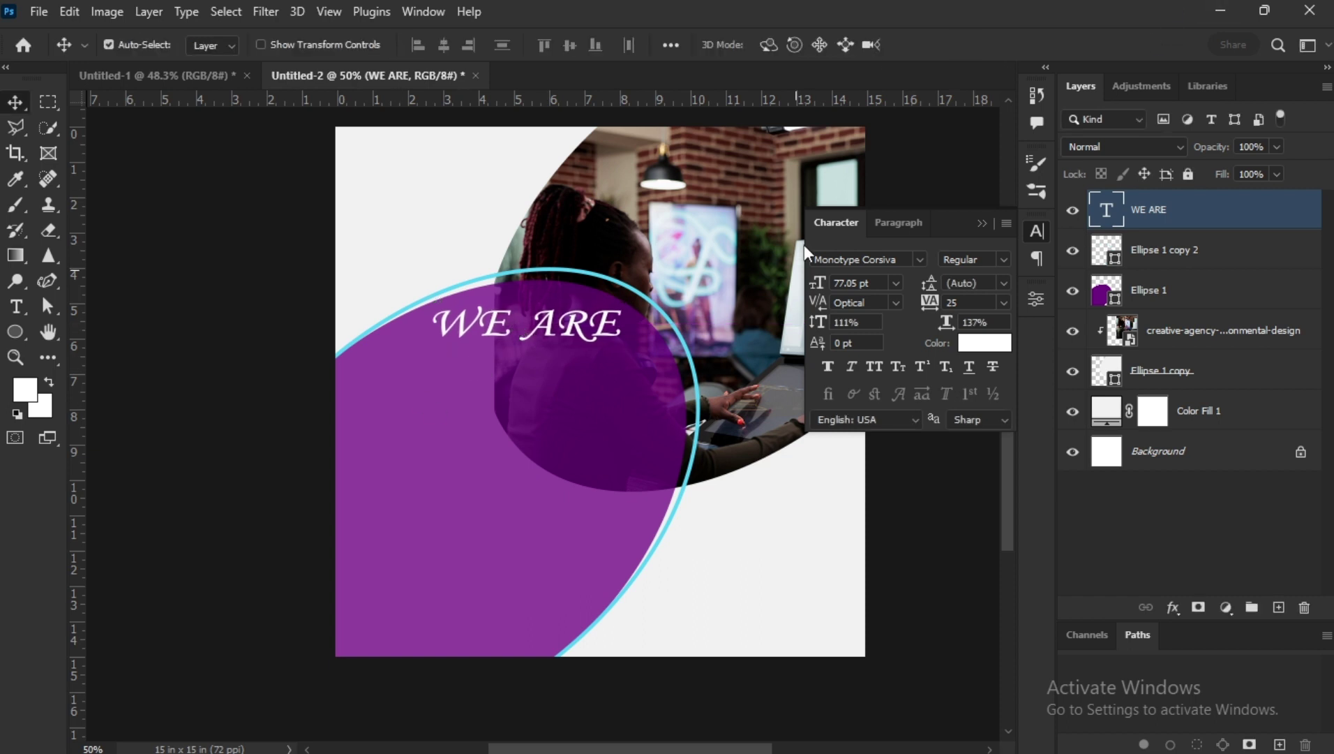
pyautogui.click(982, 220)
pyautogui.click(15, 307)
pyautogui.click(435, 438)
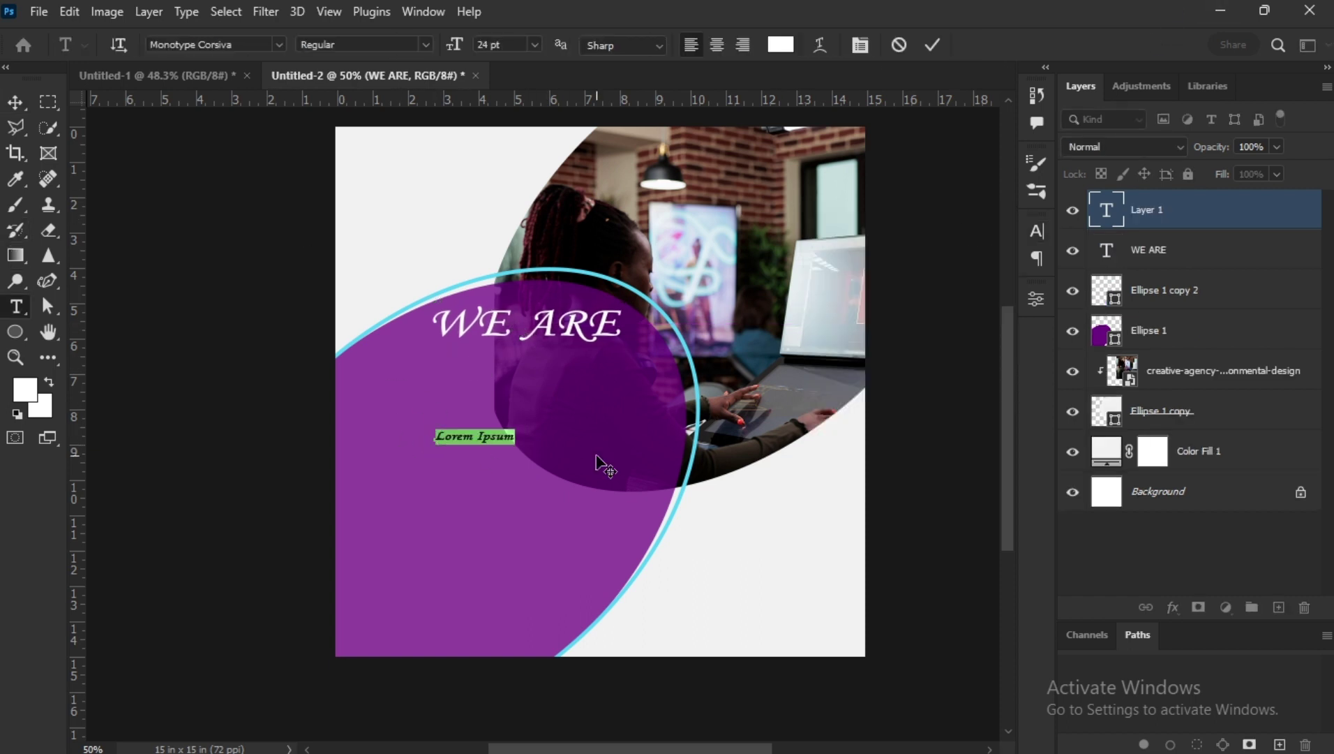
# Type INNOVATIVE and set it in Teko Bold.
pyautogui.write('INNOVATIVE')
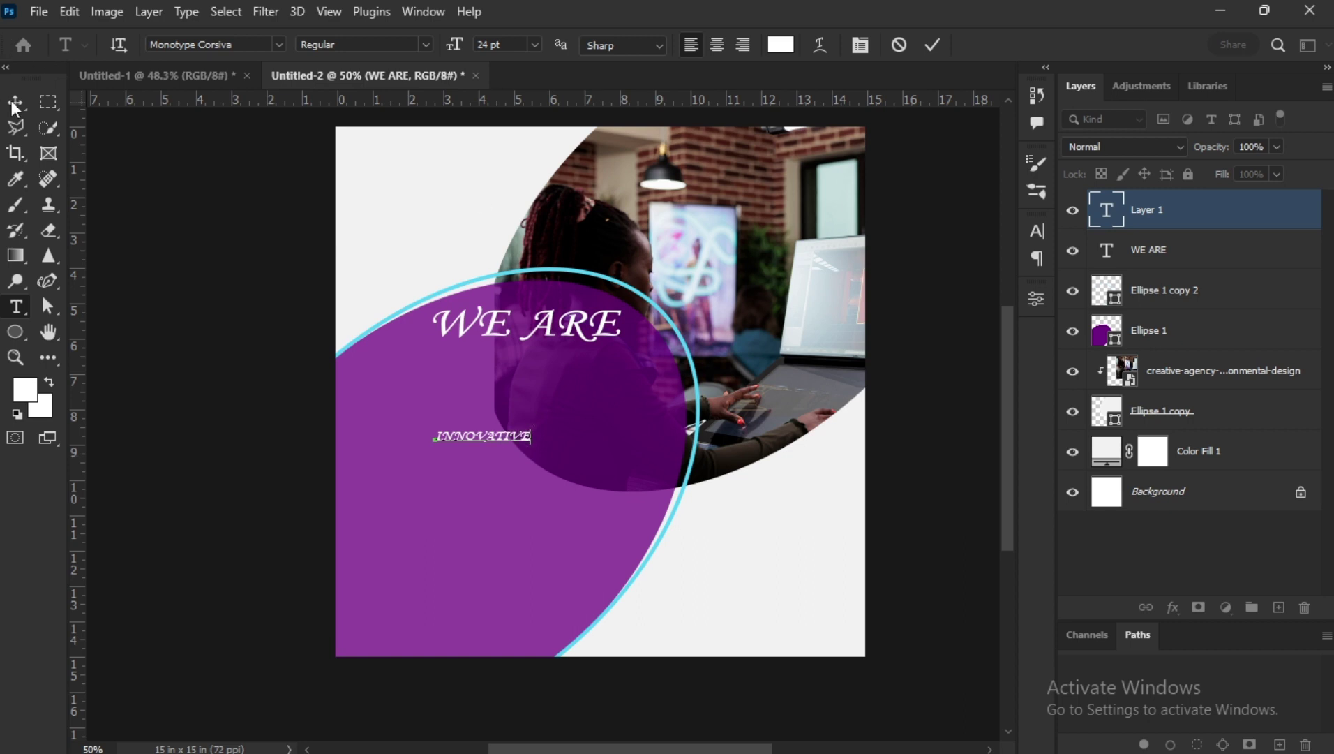
pyautogui.click(15, 102)
pyautogui.click(1036, 233)
pyautogui.click(920, 260)
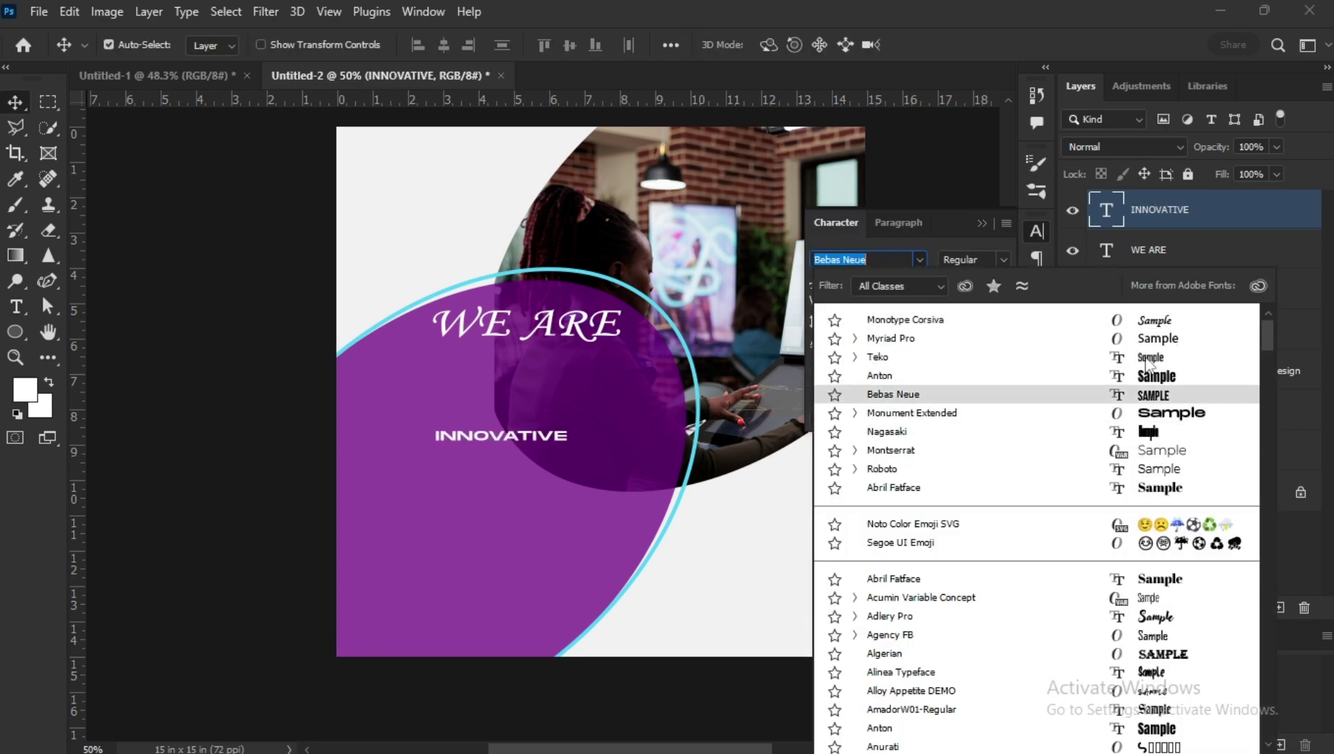
pyautogui.click(1146, 357)
pyautogui.click(1001, 260)
pyautogui.click(1012, 346)
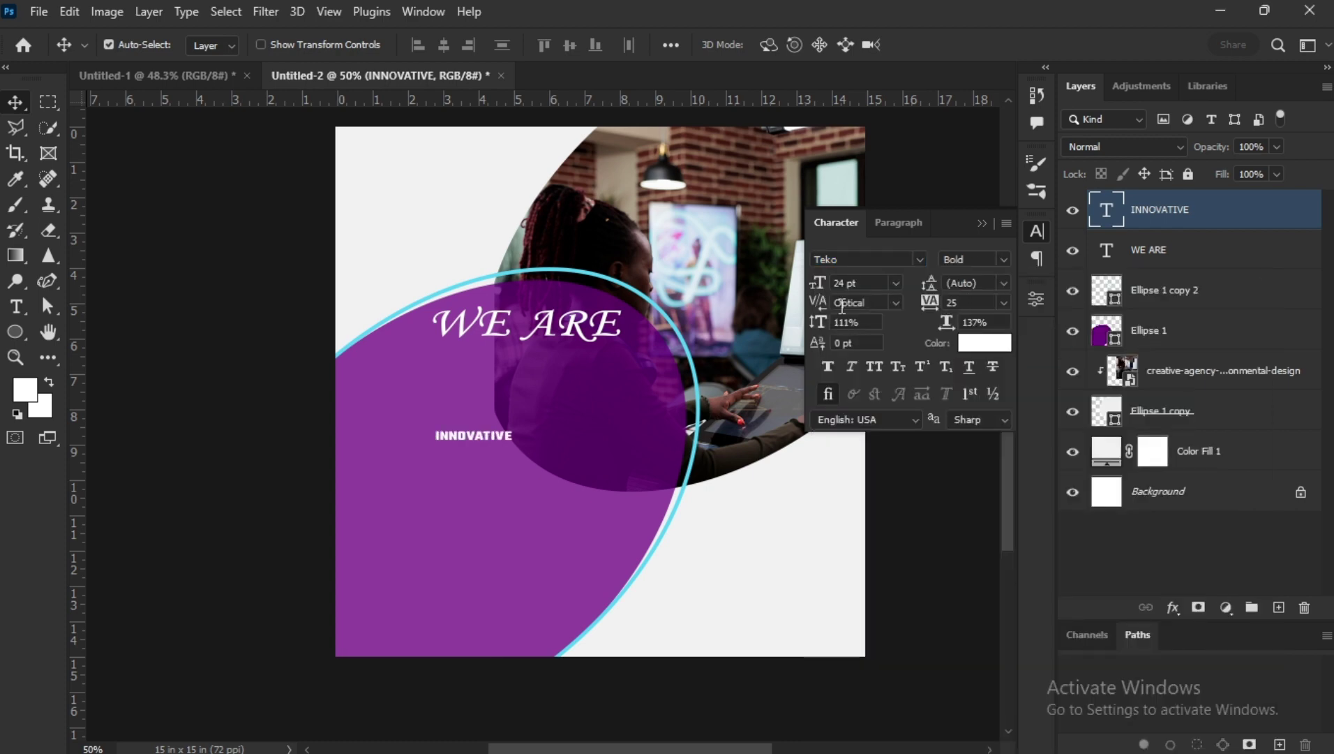
# Enlarge INNOVATIVE to about 389%, make it faux italic, and place it beneath WE ARE.
pyautogui.hotkey('ctrl', 't')
pyautogui.moveTo(513, 442); pyautogui.dragTo(620, 468)
pyautogui.moveTo(483, 426); pyautogui.dragTo(516, 409)
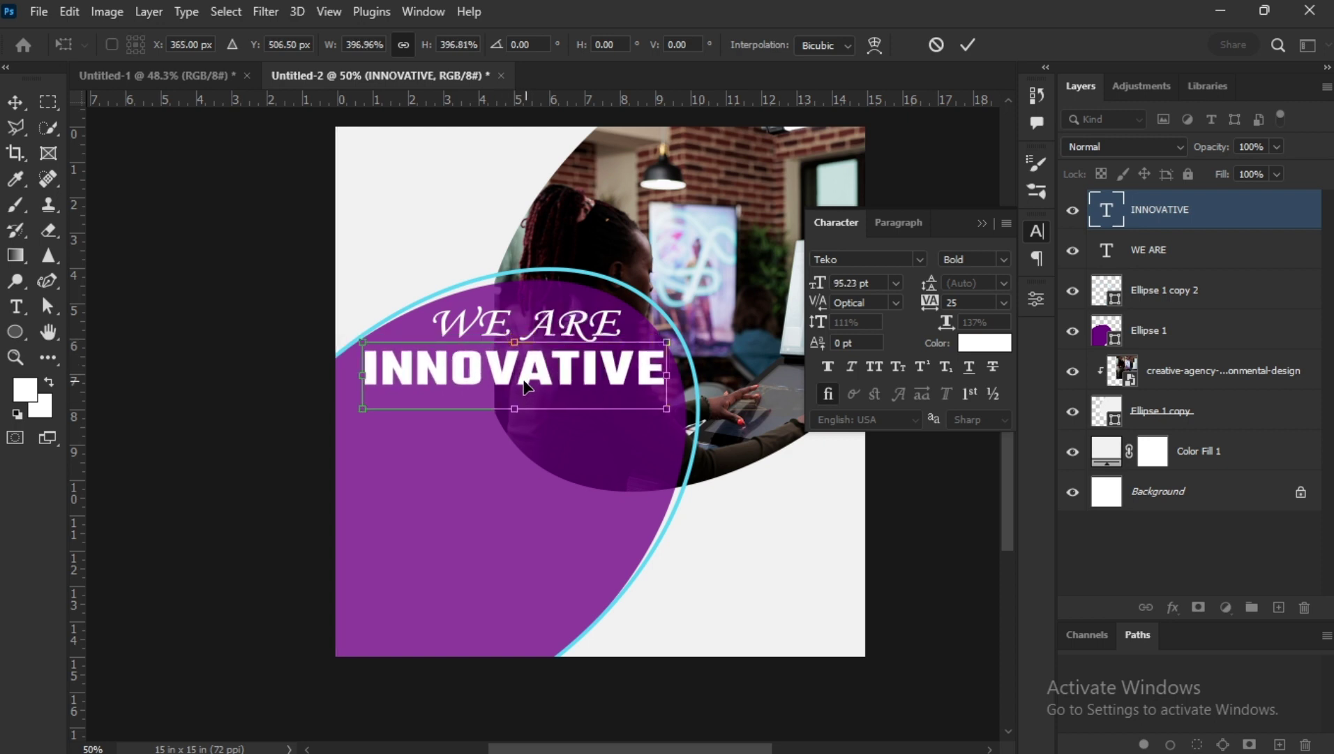
pyautogui.click(970, 45)
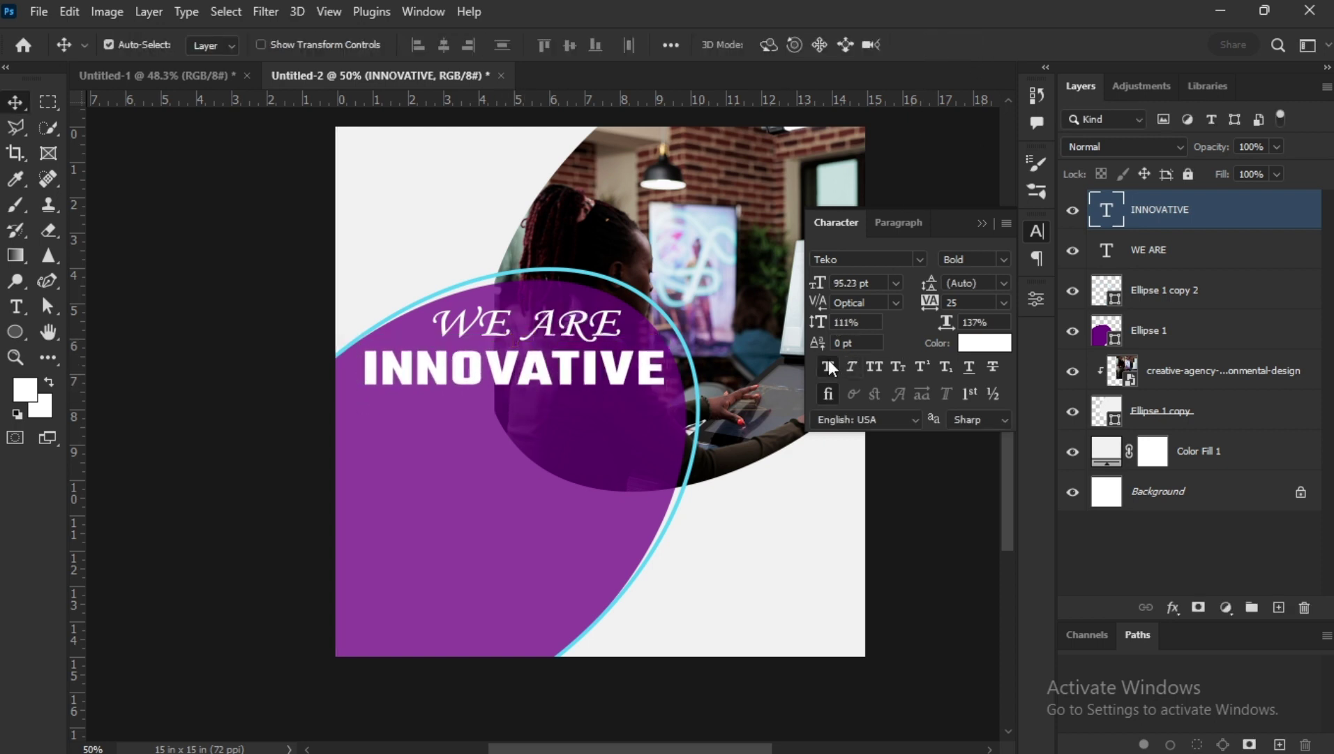
pyautogui.click(850, 367)
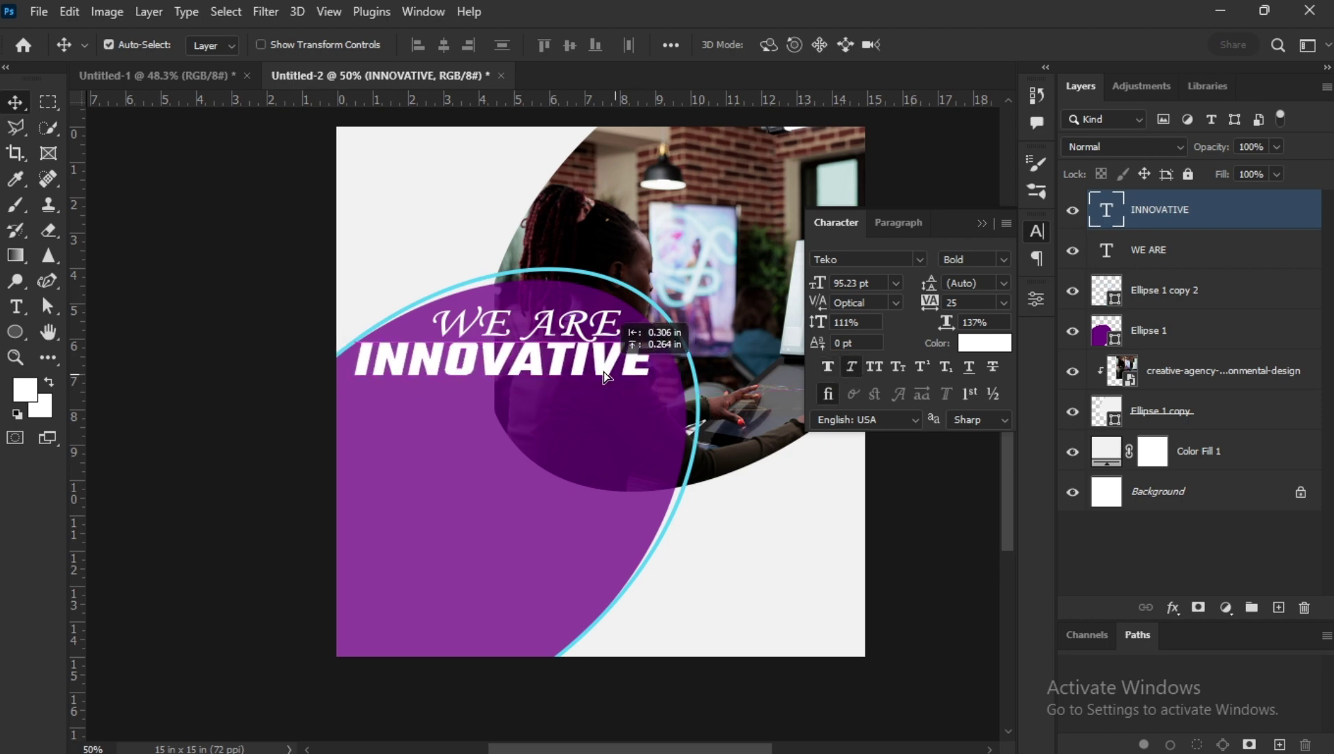
pyautogui.moveTo(582, 375); pyautogui.dragTo(578, 364)
pyautogui.hotkey('shift', 'Right')
pyautogui.click(996, 225)
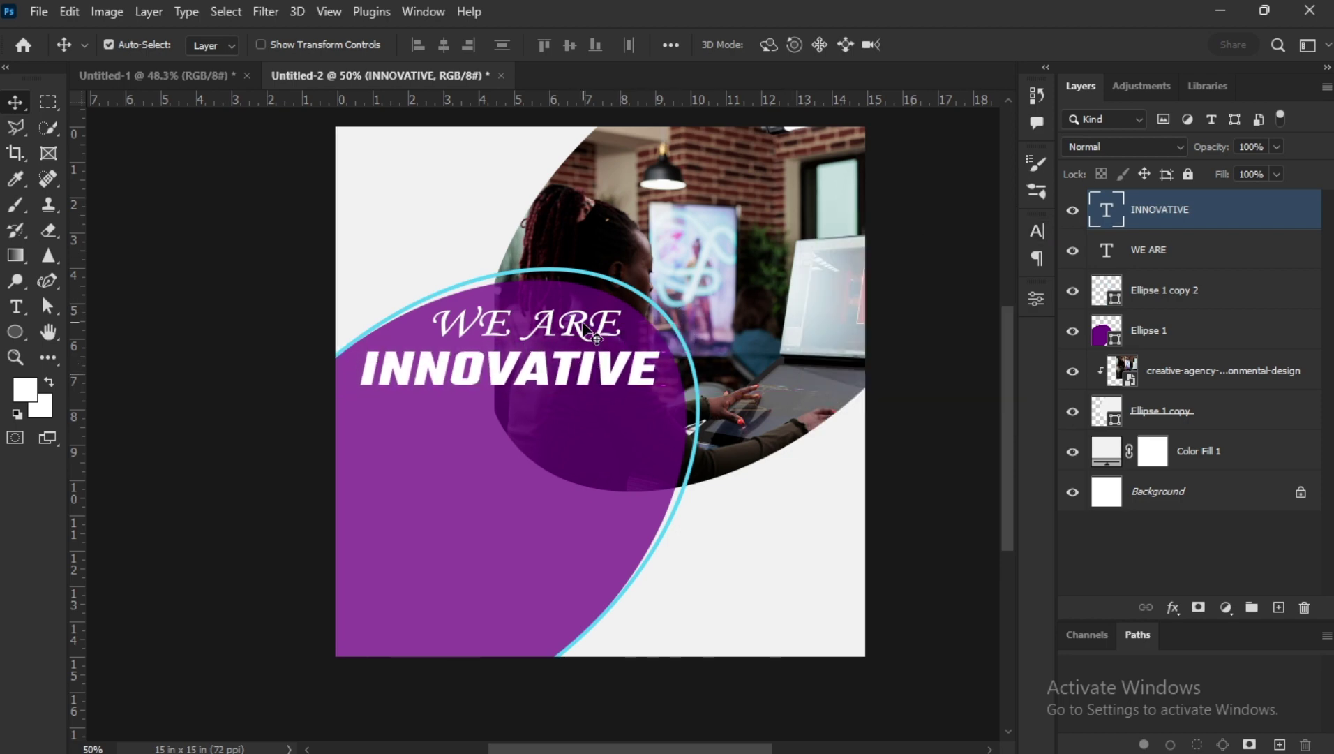
pyautogui.click(586, 324)
pyautogui.moveTo(500, 372); pyautogui.dragTo(523, 352)
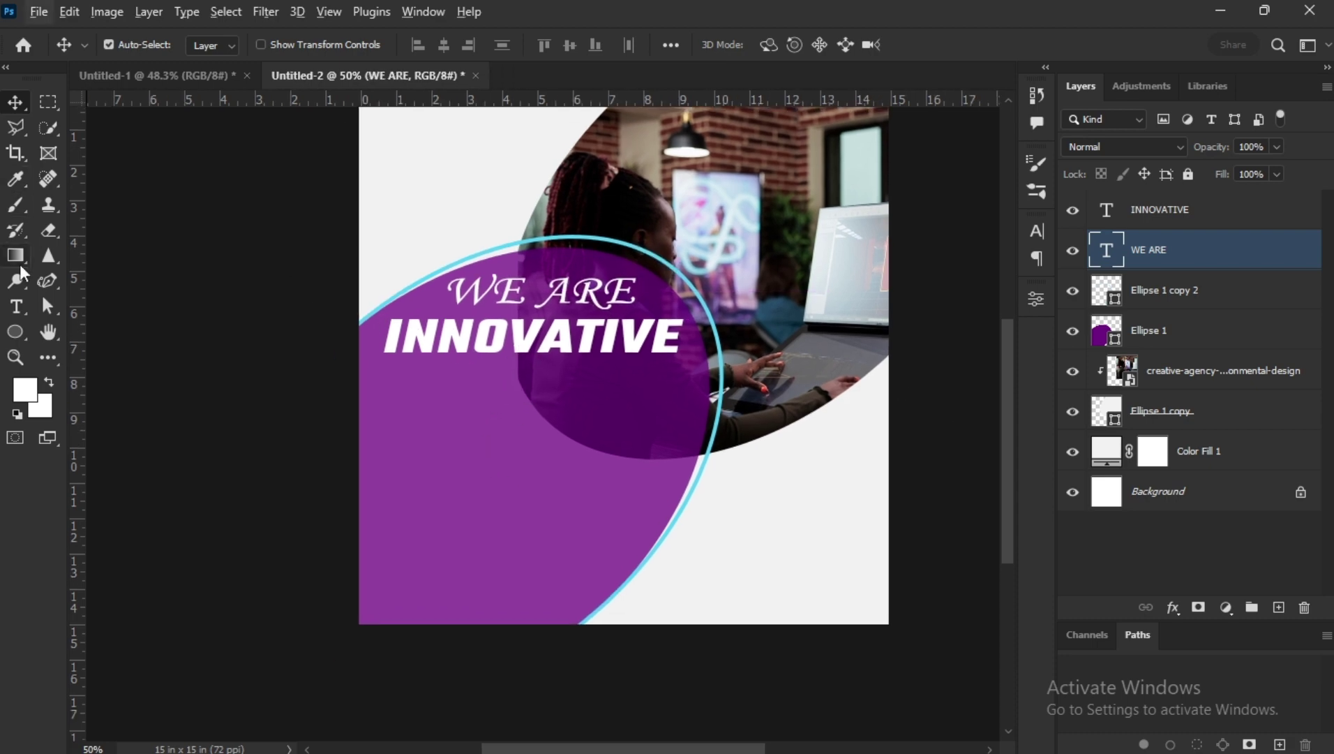
# Type MARKETING AGENCY in white Anton, move it under INNOVATIVE and scale it about 184%.
pyautogui.click(16, 305)
pyautogui.click(431, 422)
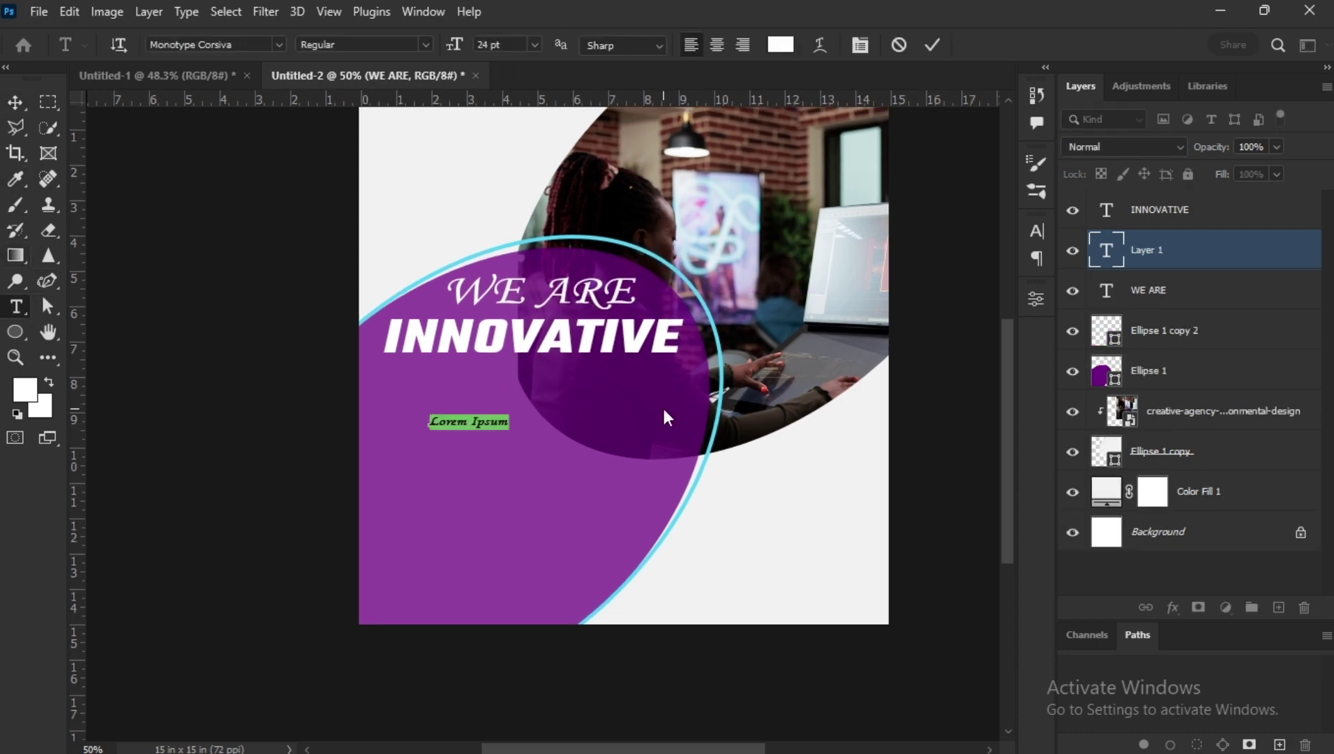
pyautogui.write('MARKETING AGENCY')
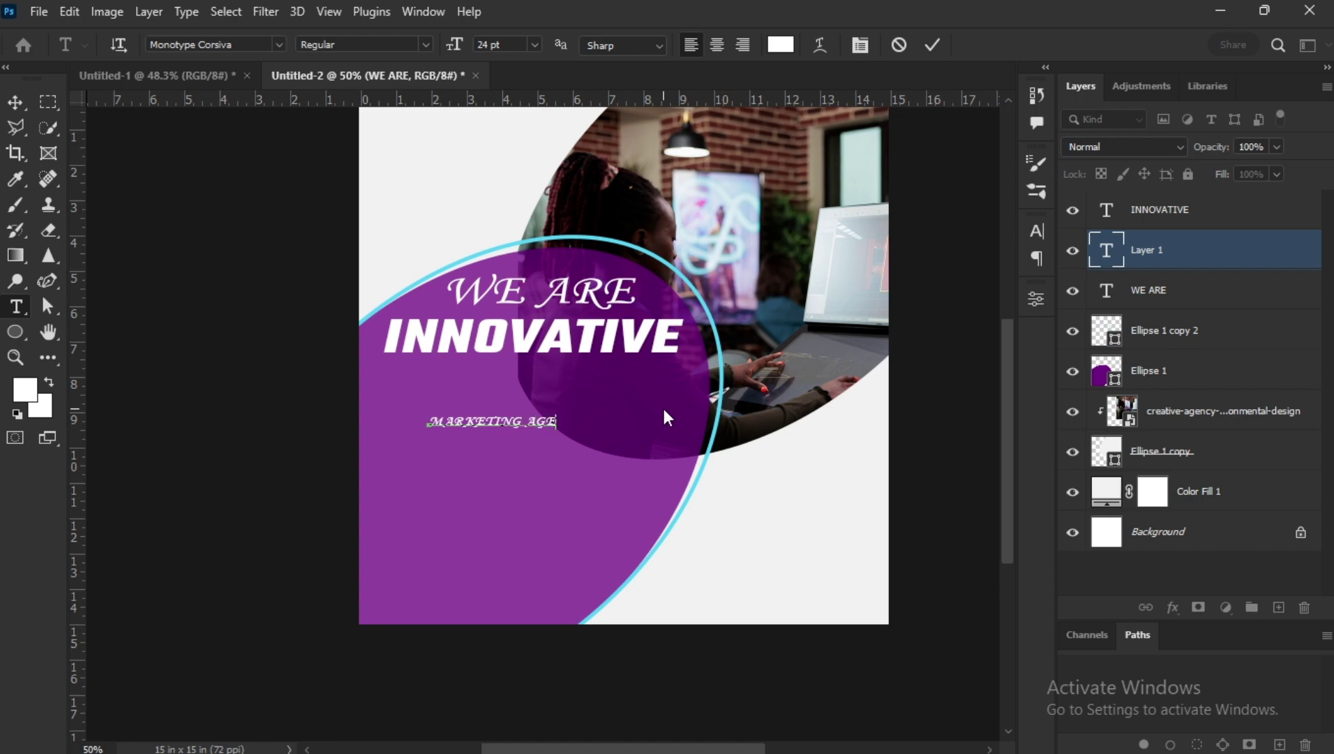
pyautogui.click(12, 100)
pyautogui.click(1037, 230)
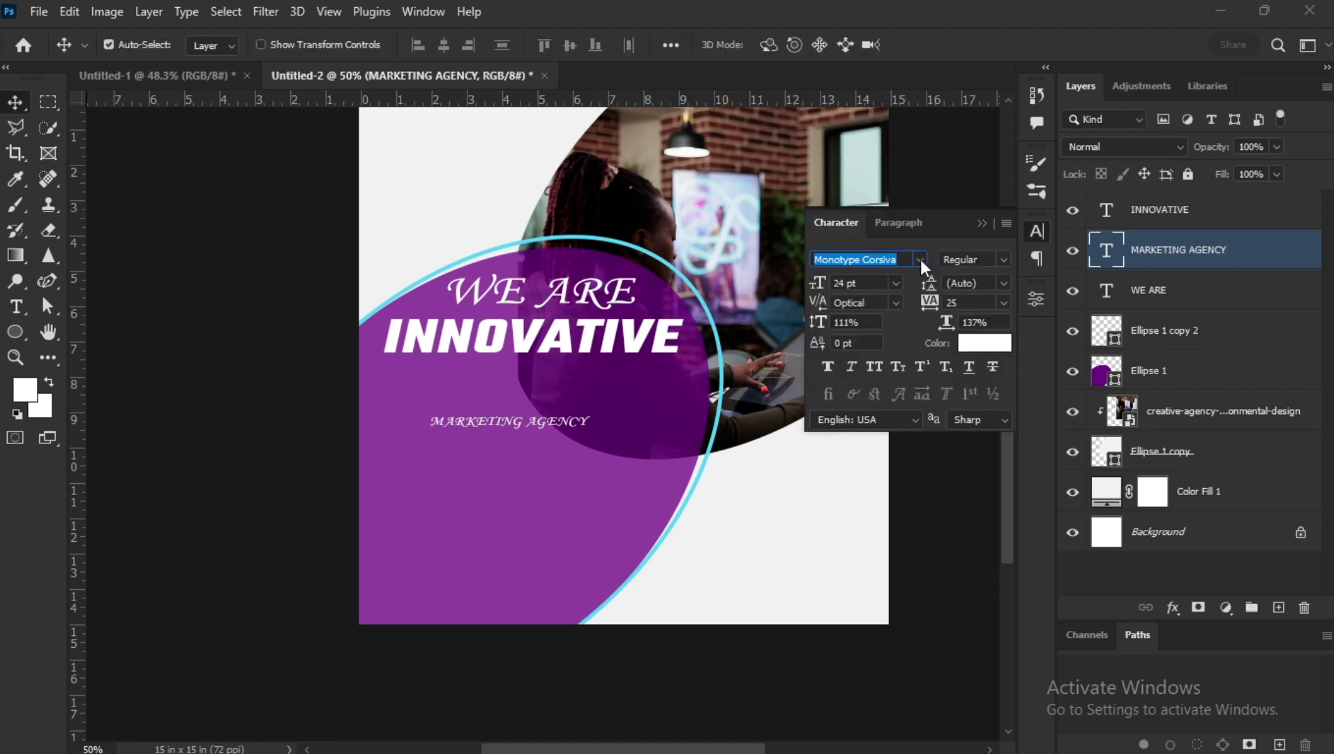
pyautogui.click(920, 258)
pyautogui.click(1102, 375)
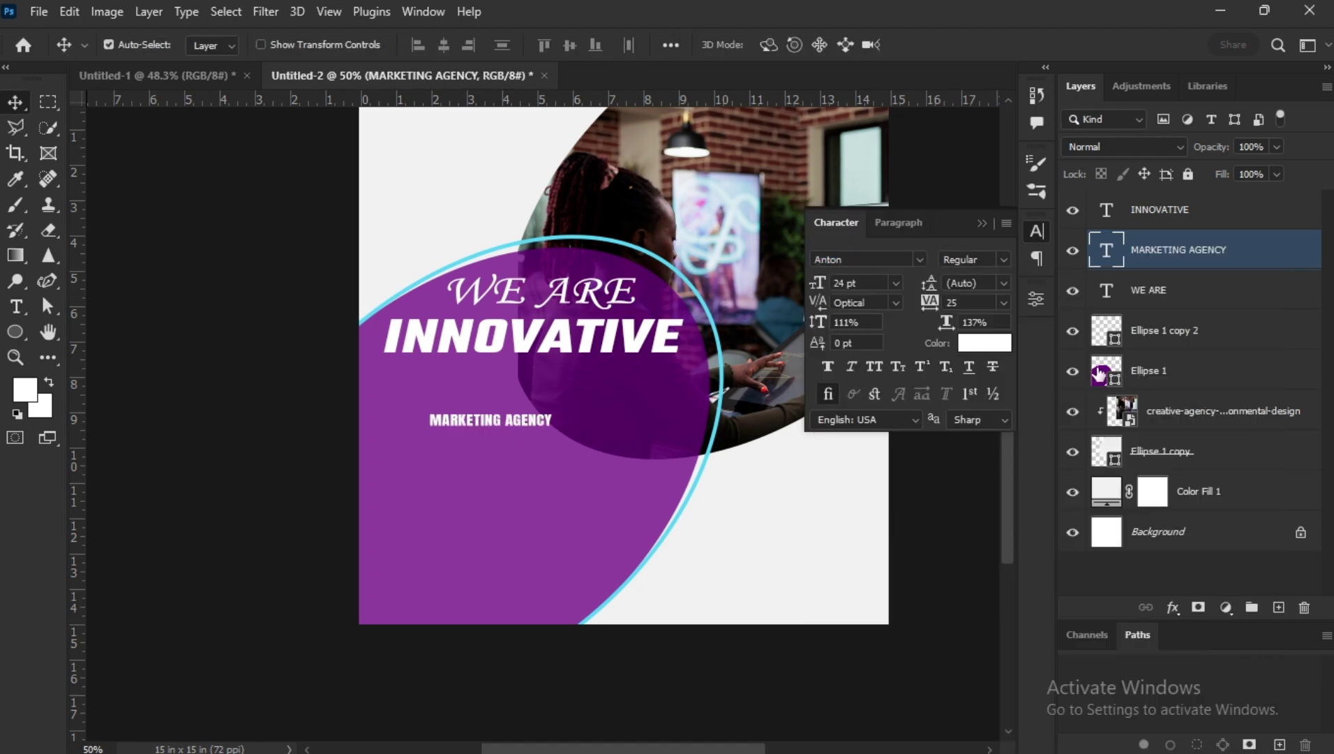
pyautogui.click(982, 224)
pyautogui.moveTo(488, 419); pyautogui.dragTo(633, 302)
pyautogui.hotkey('ctrl', 't')
pyautogui.click(967, 44)
pyautogui.click(15, 332)
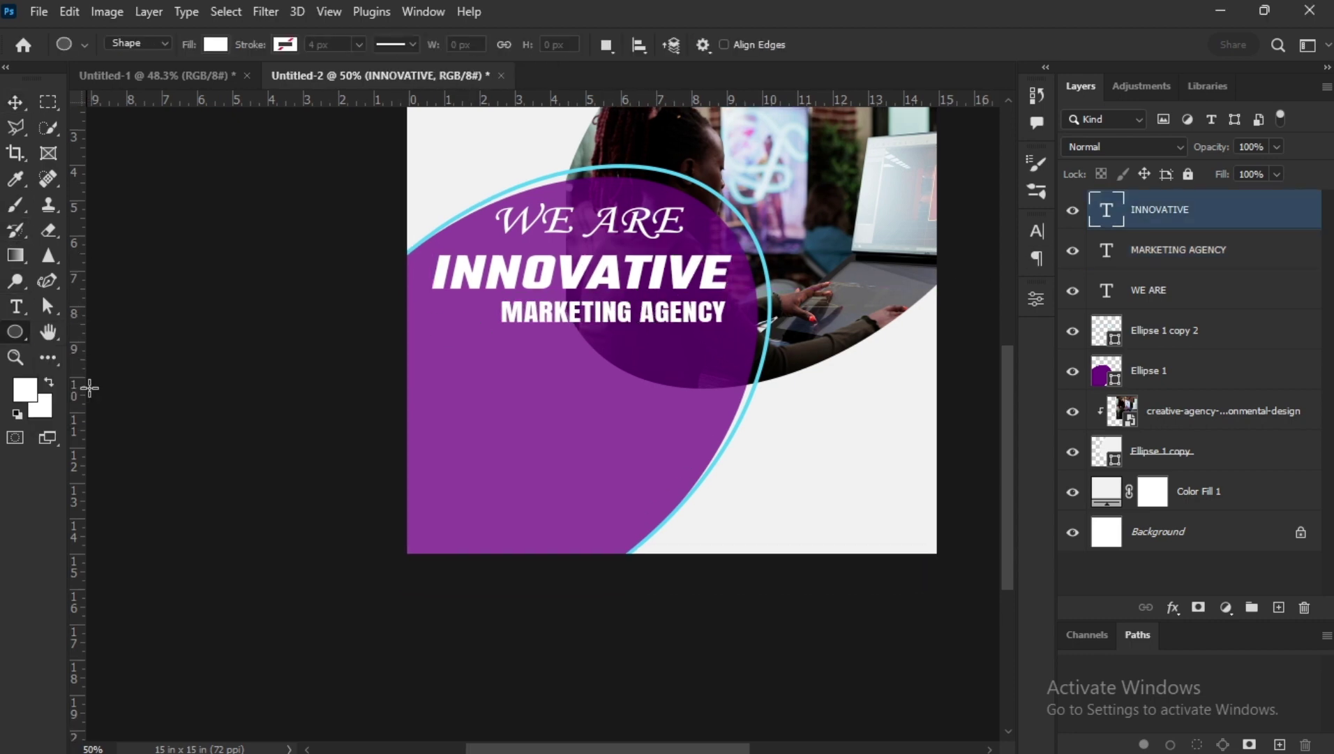
# Draw a white 4 px divider line under MARKETING AGENCY with no fill.
pyautogui.moveTo(414, 340); pyautogui.dragTo(750, 345)
pyautogui.click(815, 497)
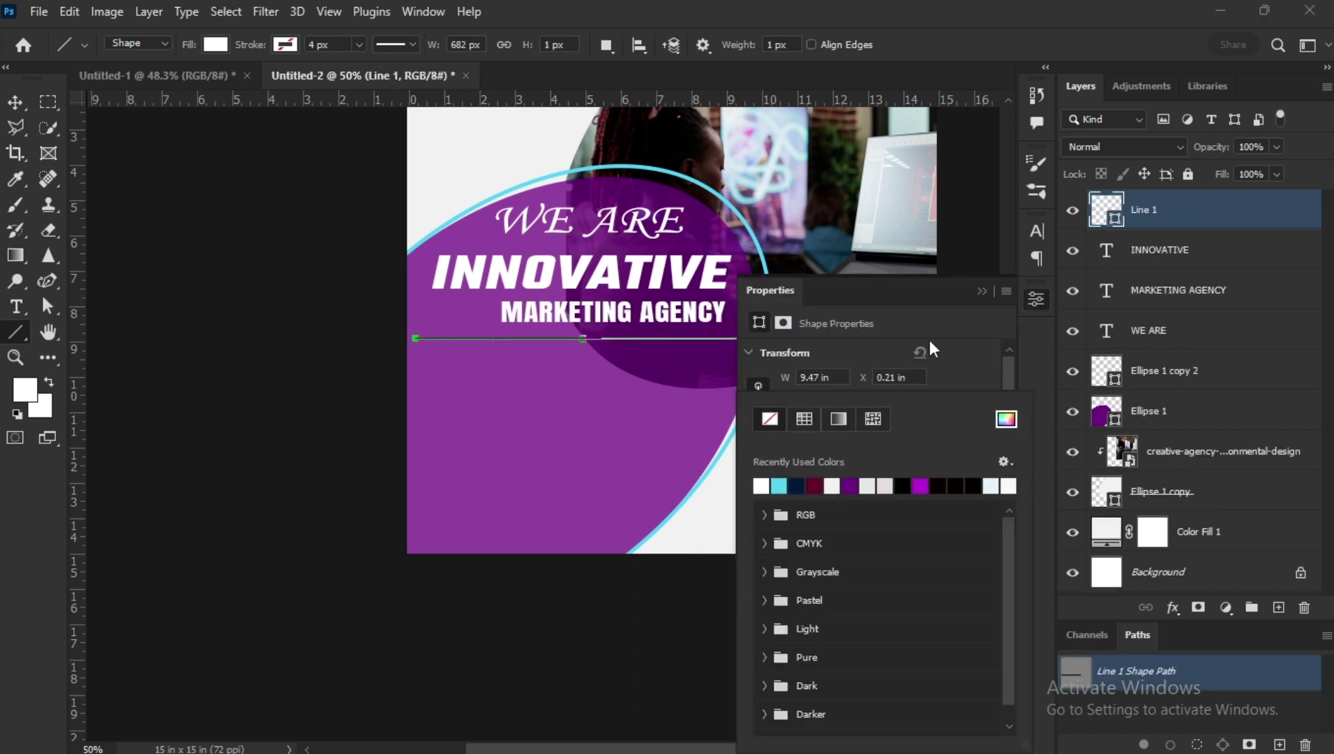
pyautogui.click(769, 419)
pyautogui.click(1006, 418)
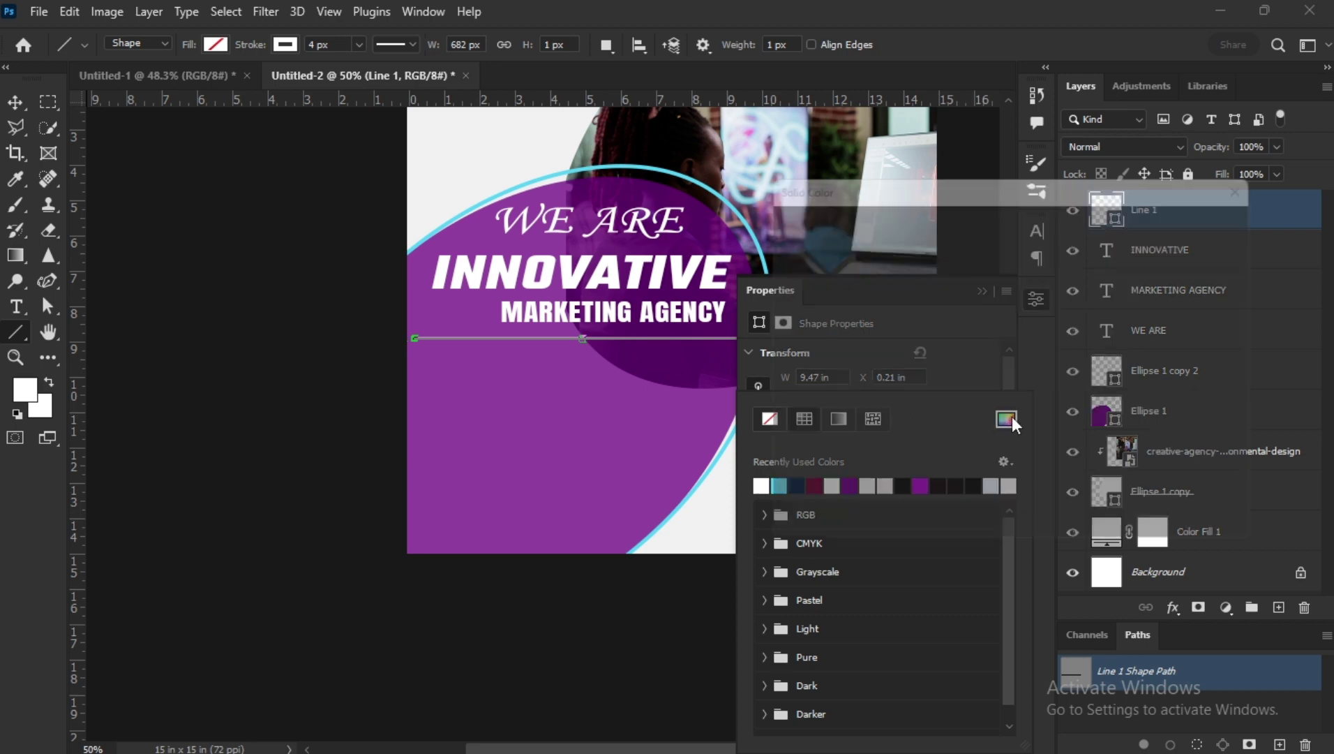
pyautogui.click(1206, 223)
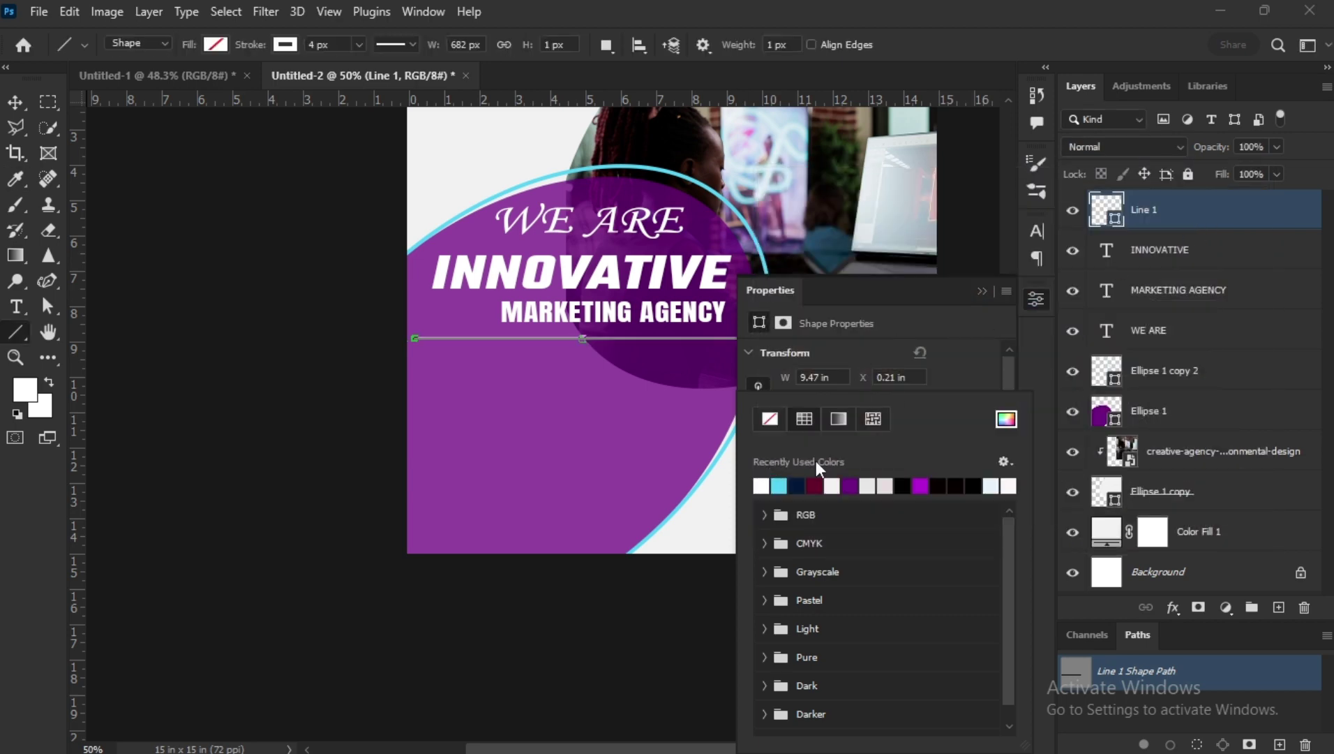
pyautogui.click(1006, 419)
pyautogui.click(1197, 217)
pyautogui.click(975, 292)
# Reposition the white divider line, moving it slightly down under the heading.
pyautogui.click(26, 102)
pyautogui.scroll(3, 522, 322)
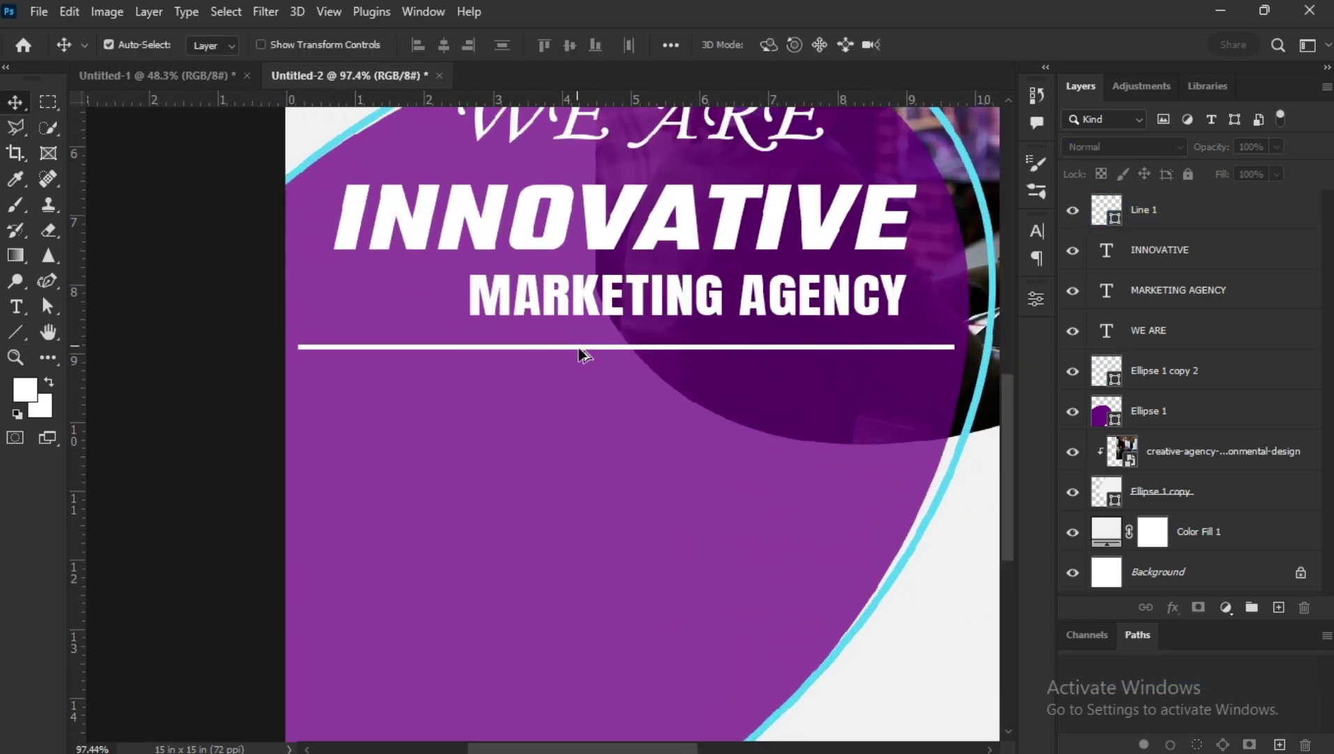
pyautogui.moveTo(580, 349); pyautogui.dragTo(571, 342)
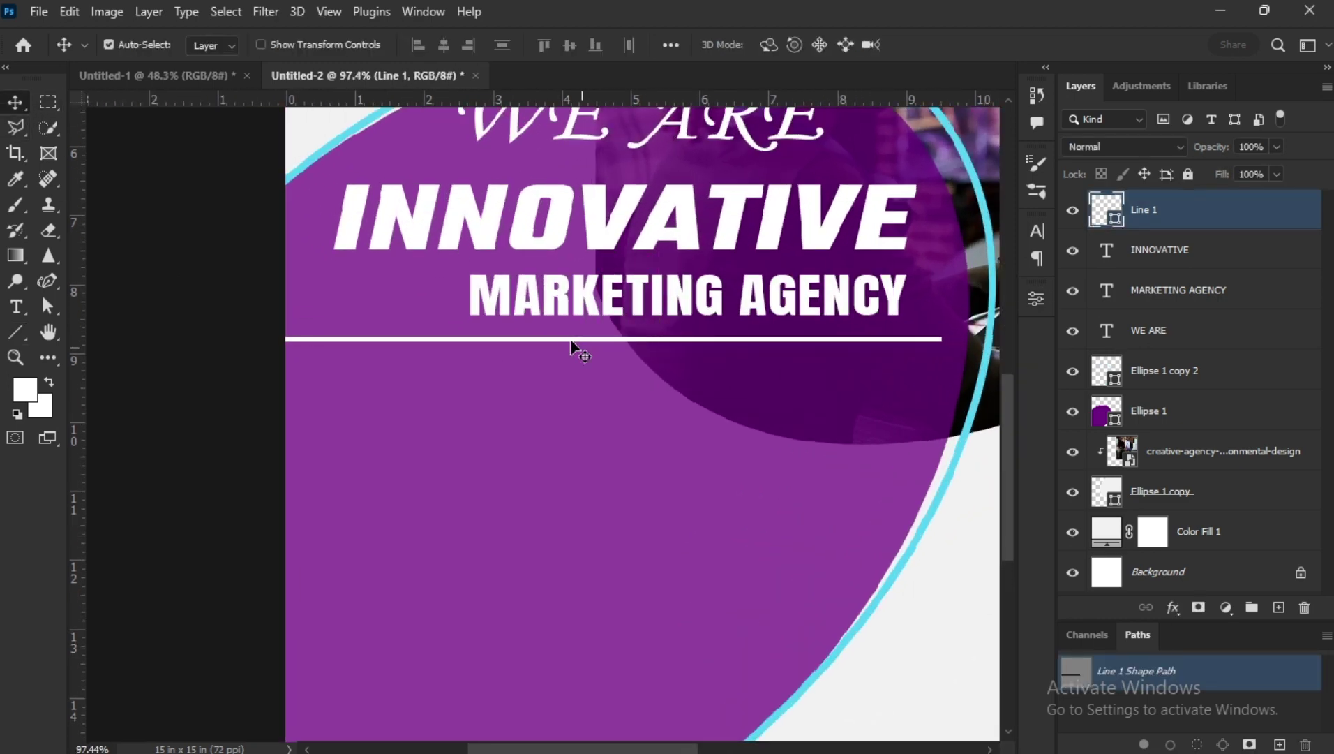
pyautogui.click(1035, 299)
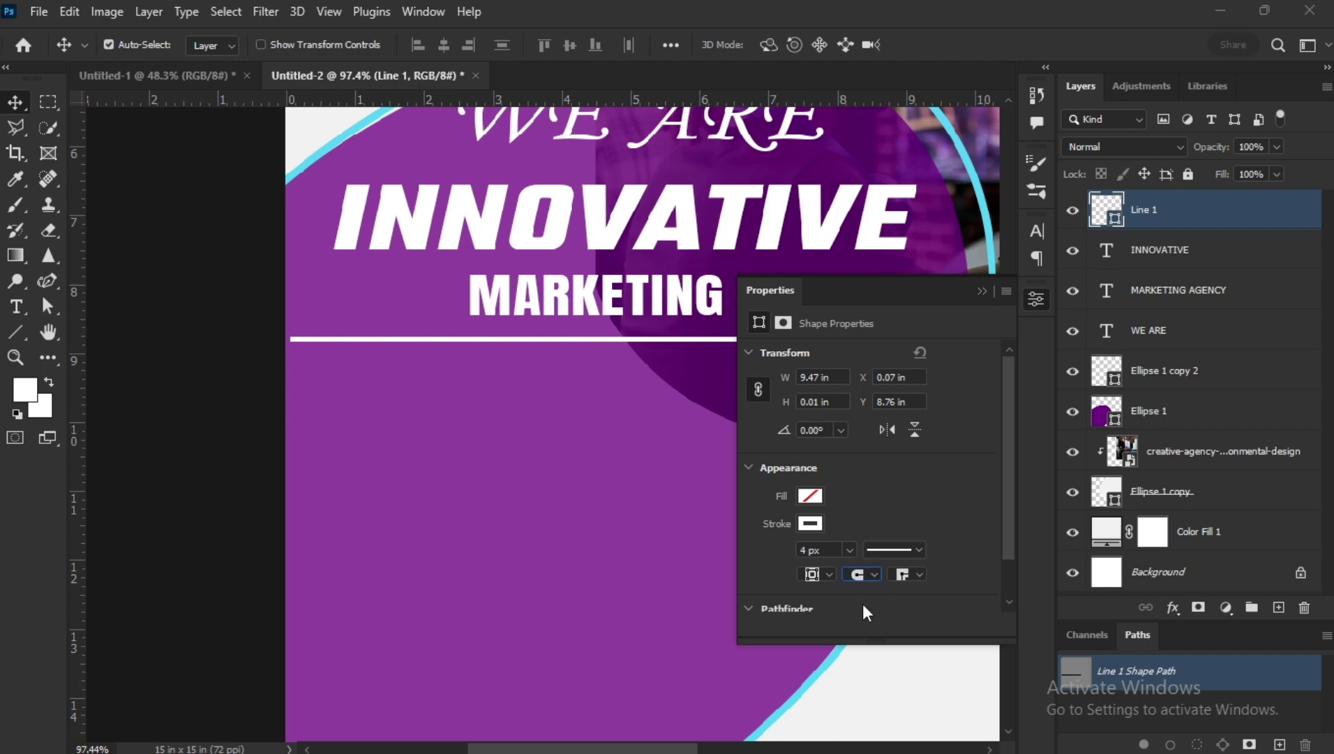
pyautogui.click(982, 290)
pyautogui.scroll(-4, 849, 425)
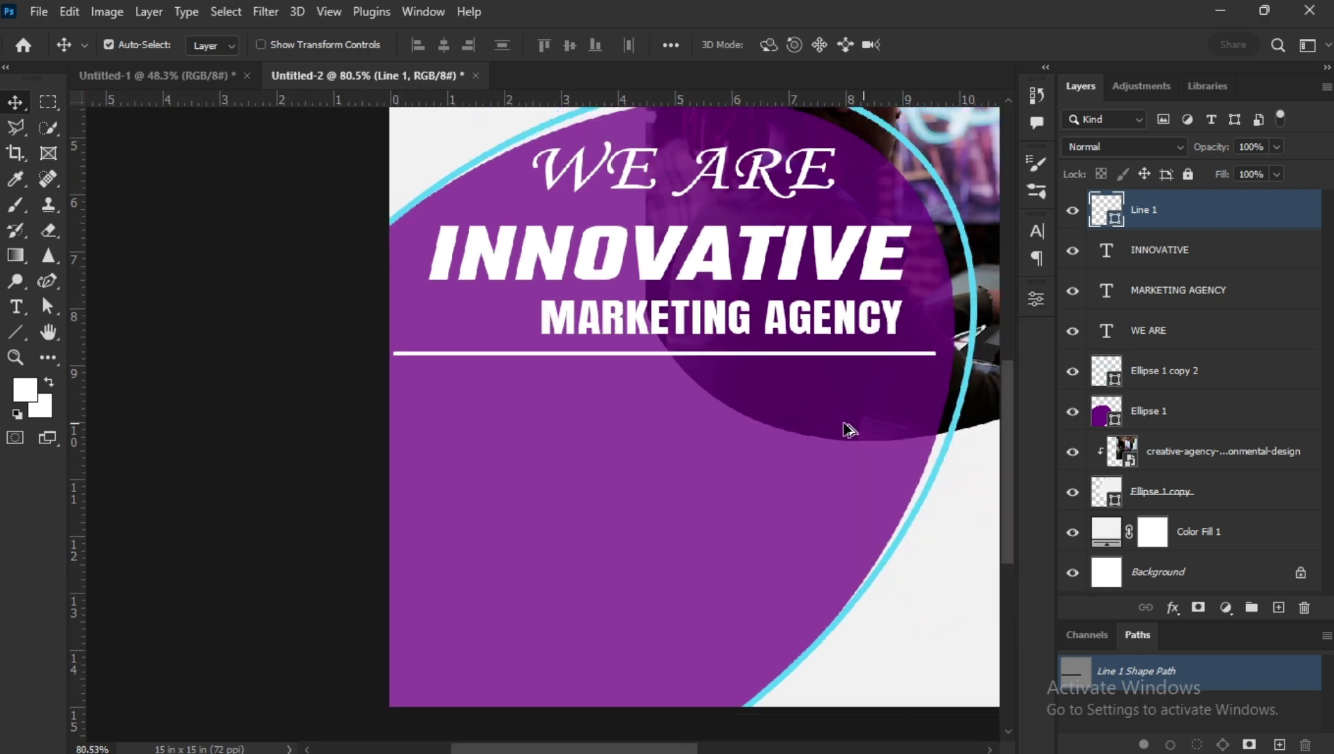
pyautogui.moveTo(643, 391); pyautogui.dragTo(647, 407)
# Move MARKETING AGENCY and INNOVATIVE, then enlarge WE ARE to about 117%.
pyautogui.moveTo(705, 364); pyautogui.dragTo(687, 335)
pyautogui.moveTo(687, 335); pyautogui.dragTo(687, 335)
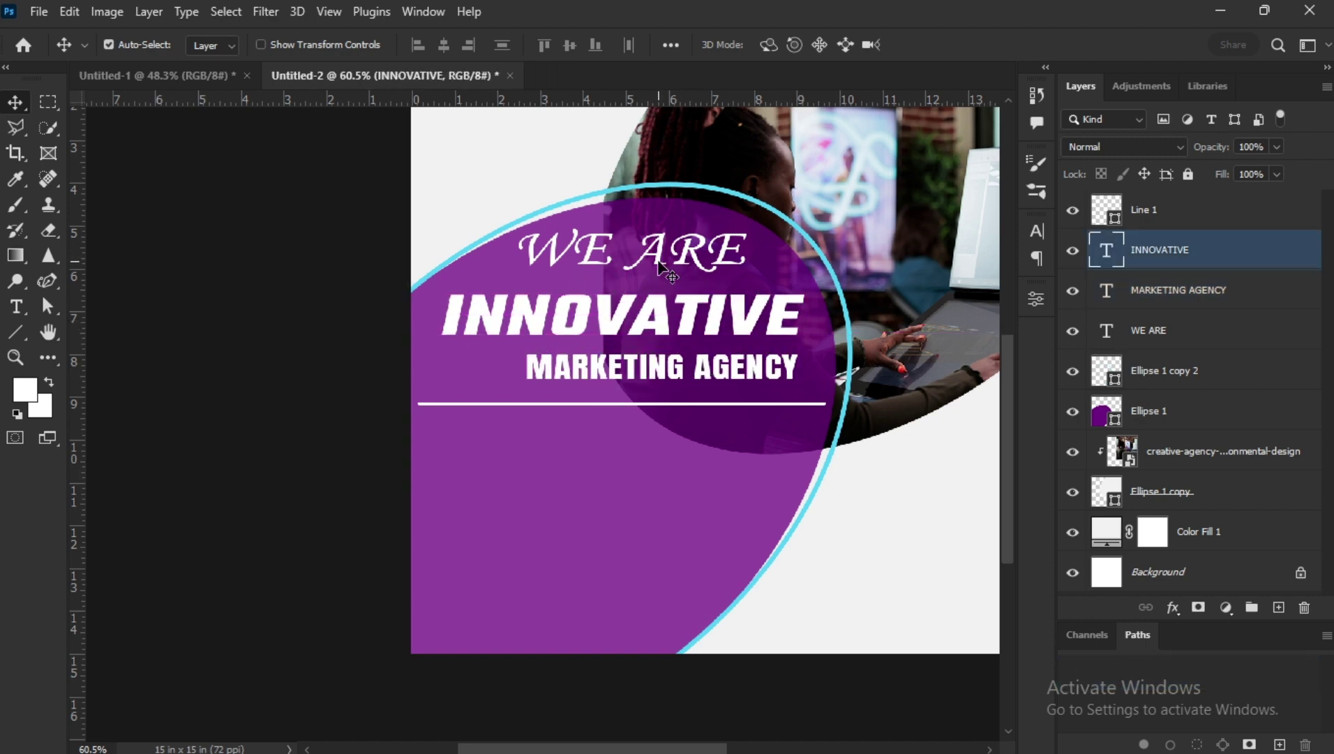
pyautogui.click(663, 269)
pyautogui.hotkey('ctrl', 't')
pyautogui.moveTo(632, 275); pyautogui.dragTo(660, 271)
pyautogui.click(968, 45)
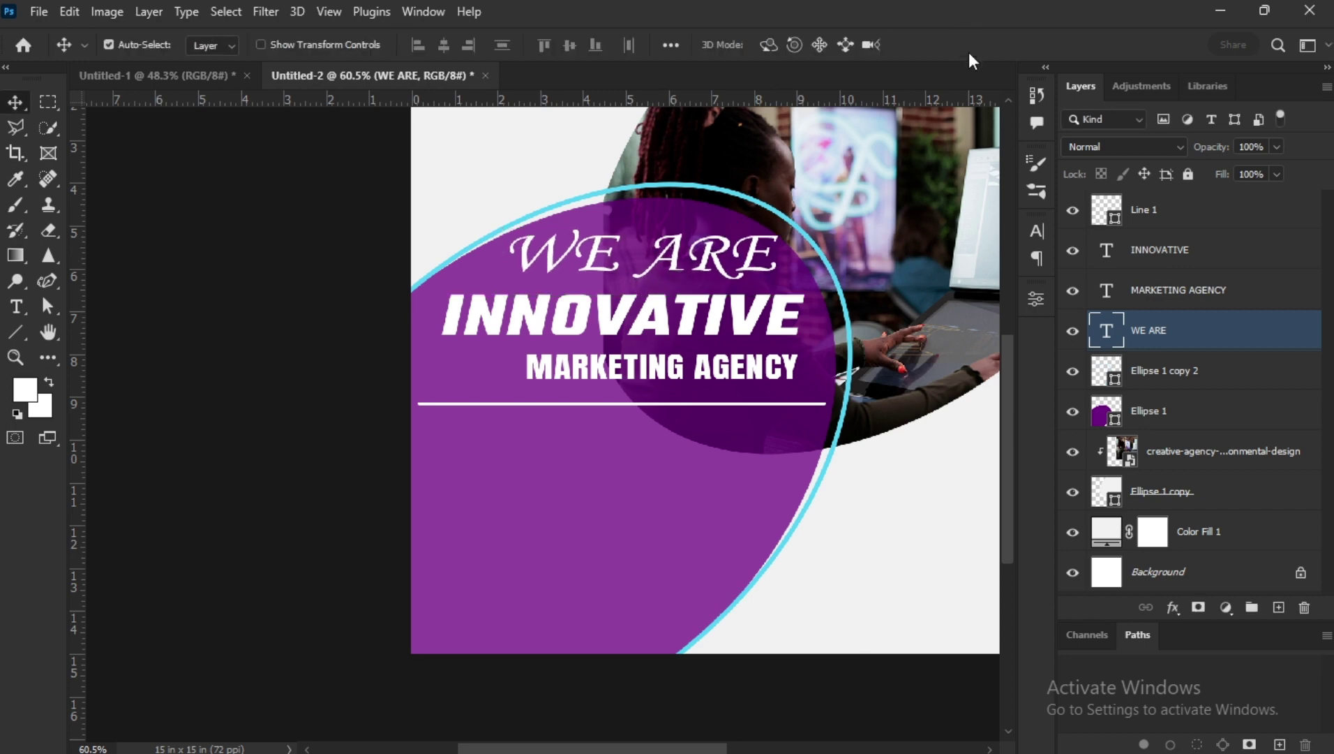
pyautogui.moveTo(434, 509); pyautogui.dragTo(494, 440)
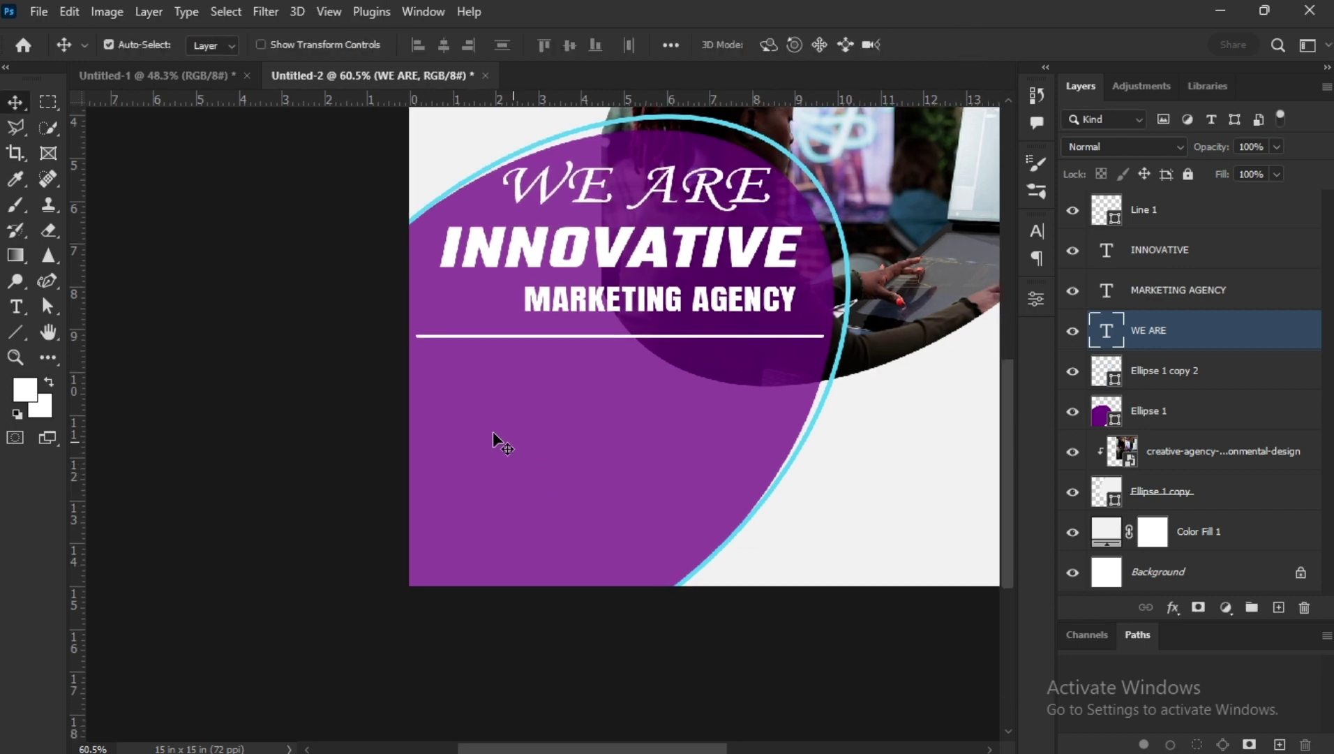
# Add a Lorem ipsum placeholder paragraph below the divider line, set in Myriad Pro.
pyautogui.click(17, 307)
pyautogui.moveTo(527, 388); pyautogui.dragTo(745, 432)
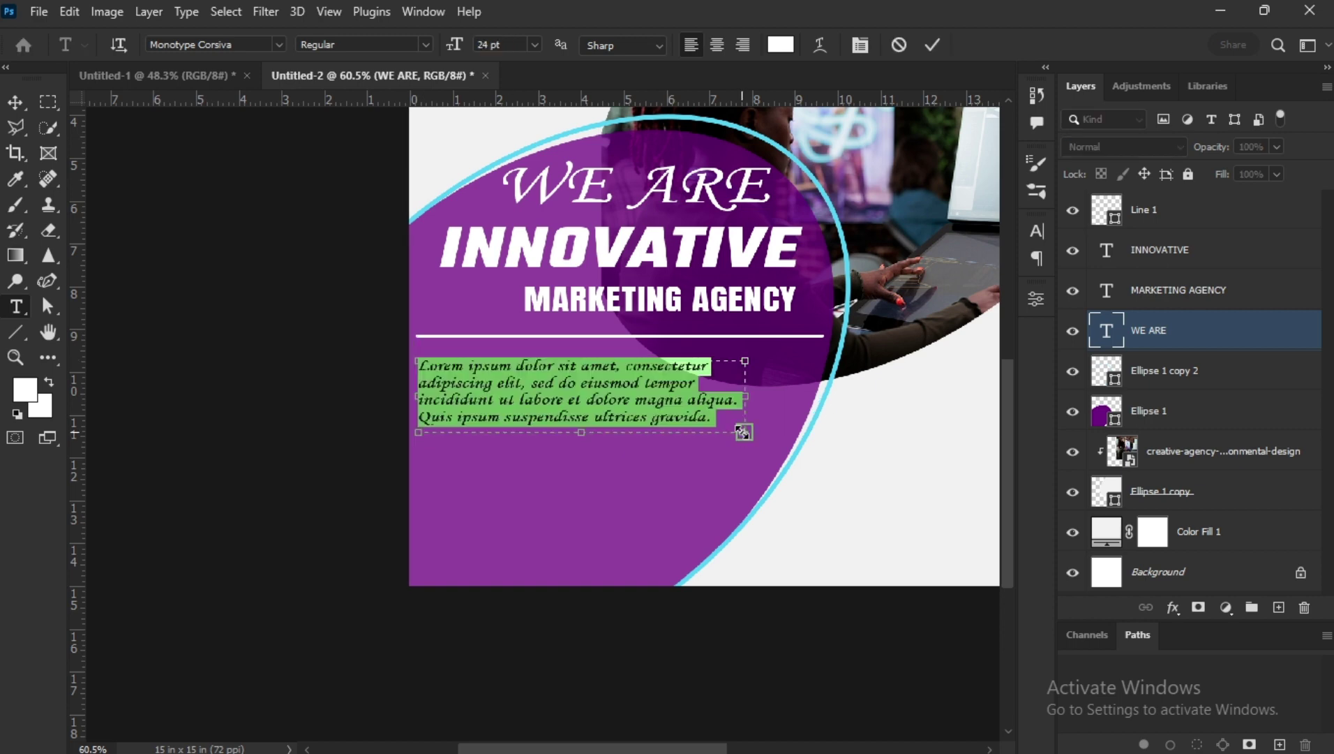
pyautogui.click(25, 103)
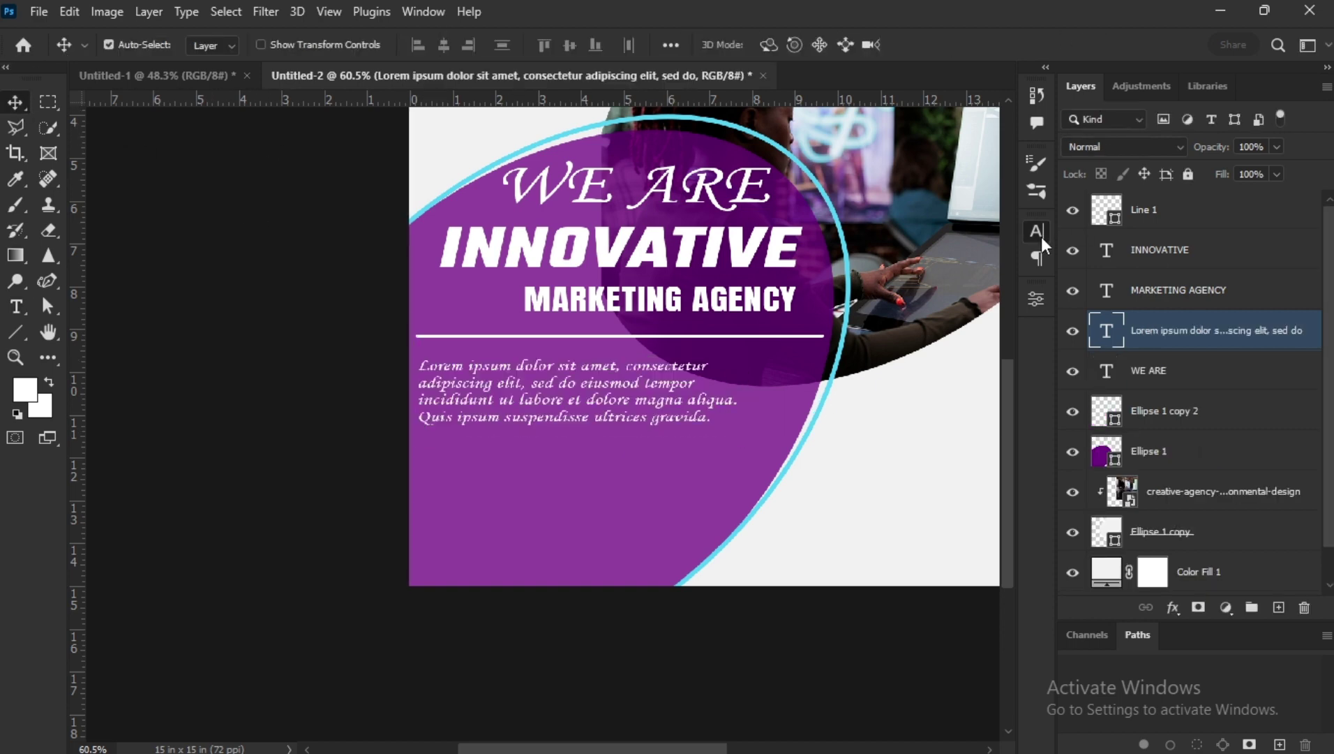
pyautogui.click(1041, 236)
pyautogui.click(919, 259)
pyautogui.click(961, 372)
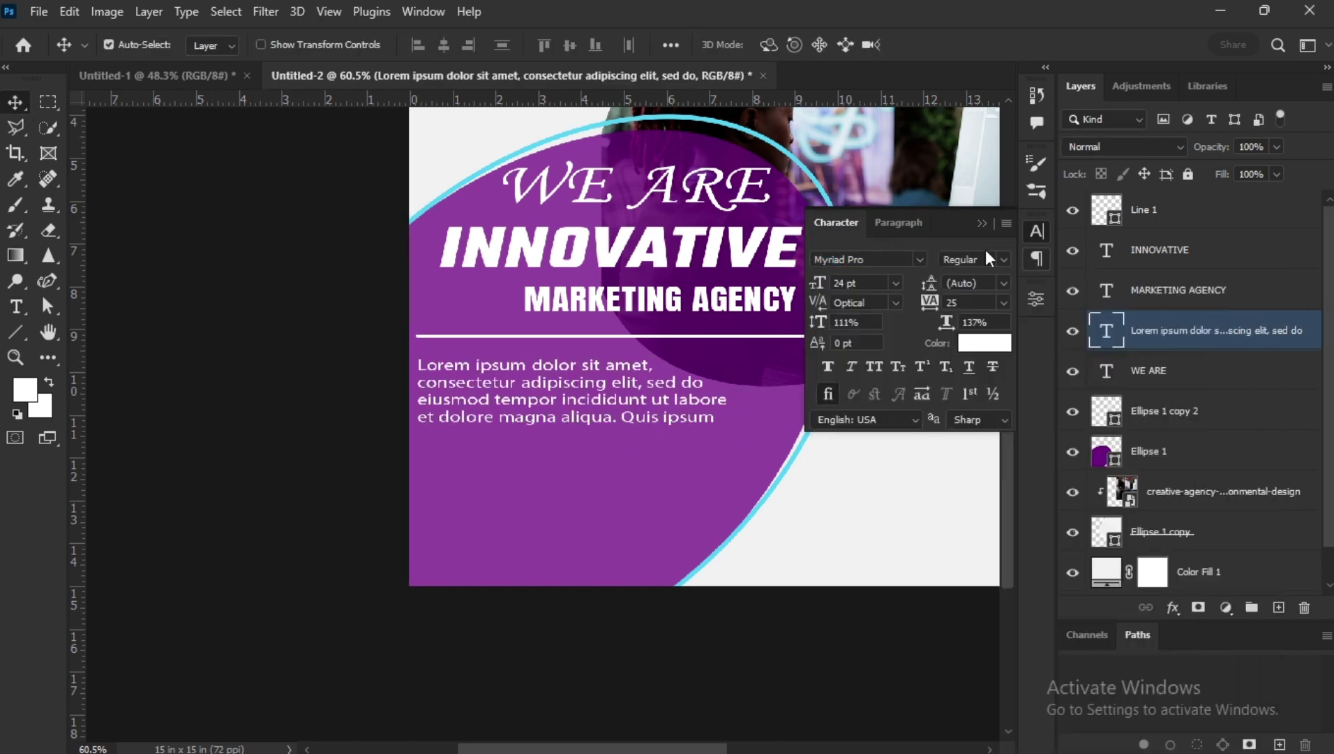
pyautogui.moveTo(534, 397); pyautogui.dragTo(543, 398)
# Resize the Lorem ipsum paragraph to about 108% so it fits beneath the line.
pyautogui.scroll(-3, 543, 398)
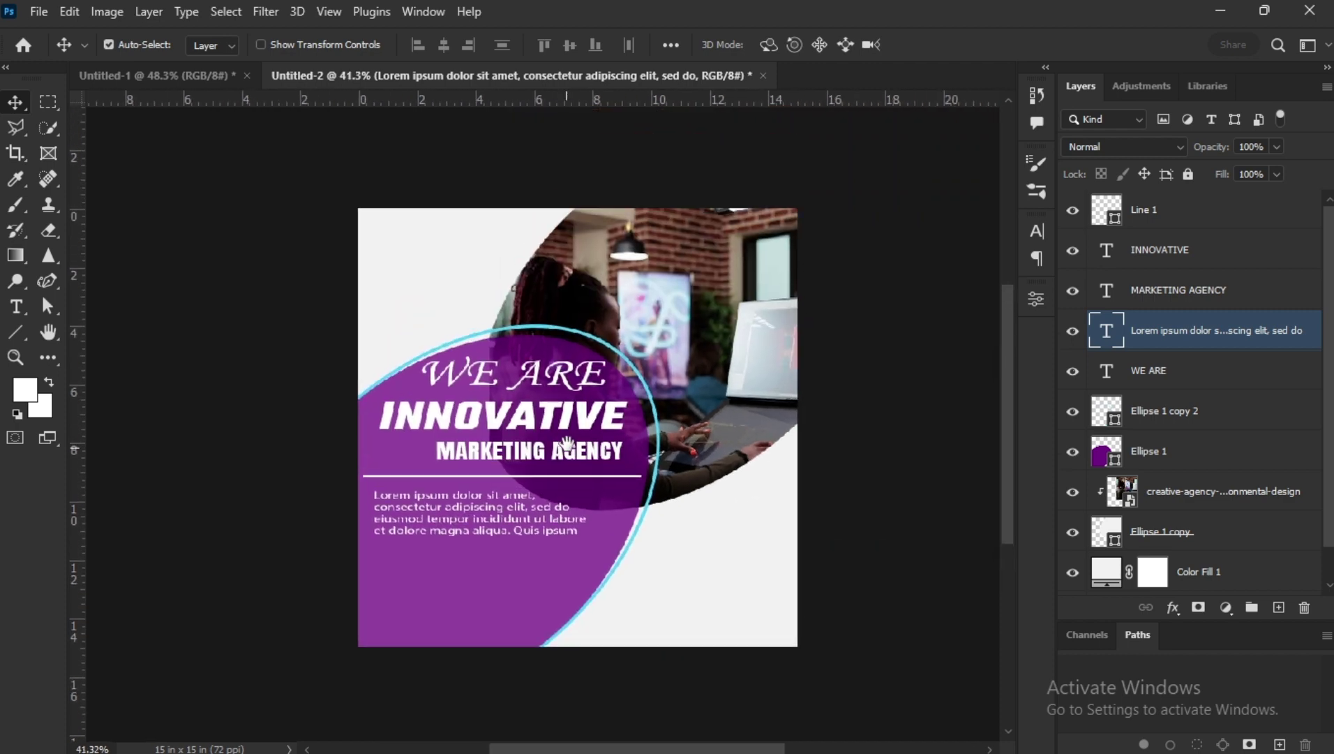
pyautogui.moveTo(567, 444); pyautogui.dragTo(625, 376)
pyautogui.click(583, 384)
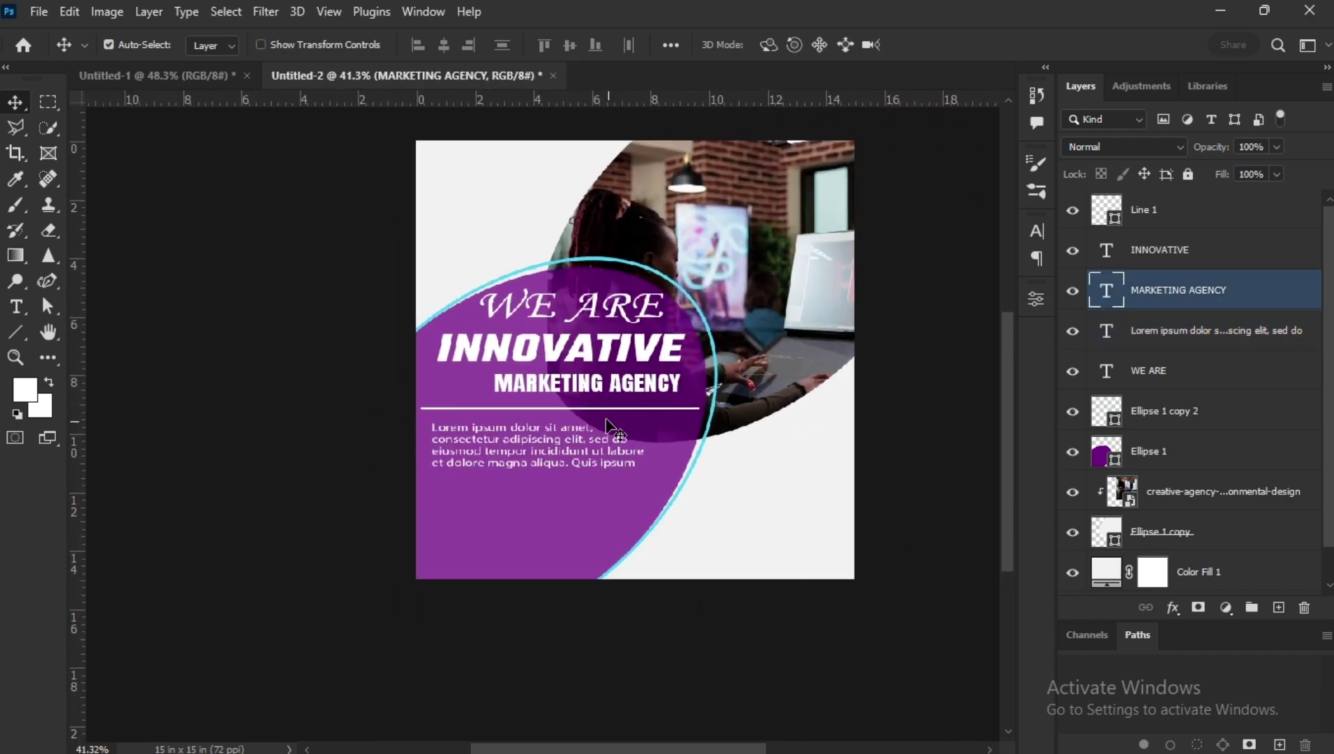
pyautogui.click(564, 466)
pyautogui.hotkey('ctrl', 't')
pyautogui.moveTo(546, 482); pyautogui.dragTo(522, 464)
pyautogui.moveTo(685, 455); pyautogui.dragTo(664, 423)
pyautogui.moveTo(549, 442); pyautogui.dragTo(544, 441)
pyautogui.click(967, 44)
# Raise Ellipse 1's opacity to darken the purple circle, and move the blue ring up about 0.25 in.
pyautogui.click(679, 483)
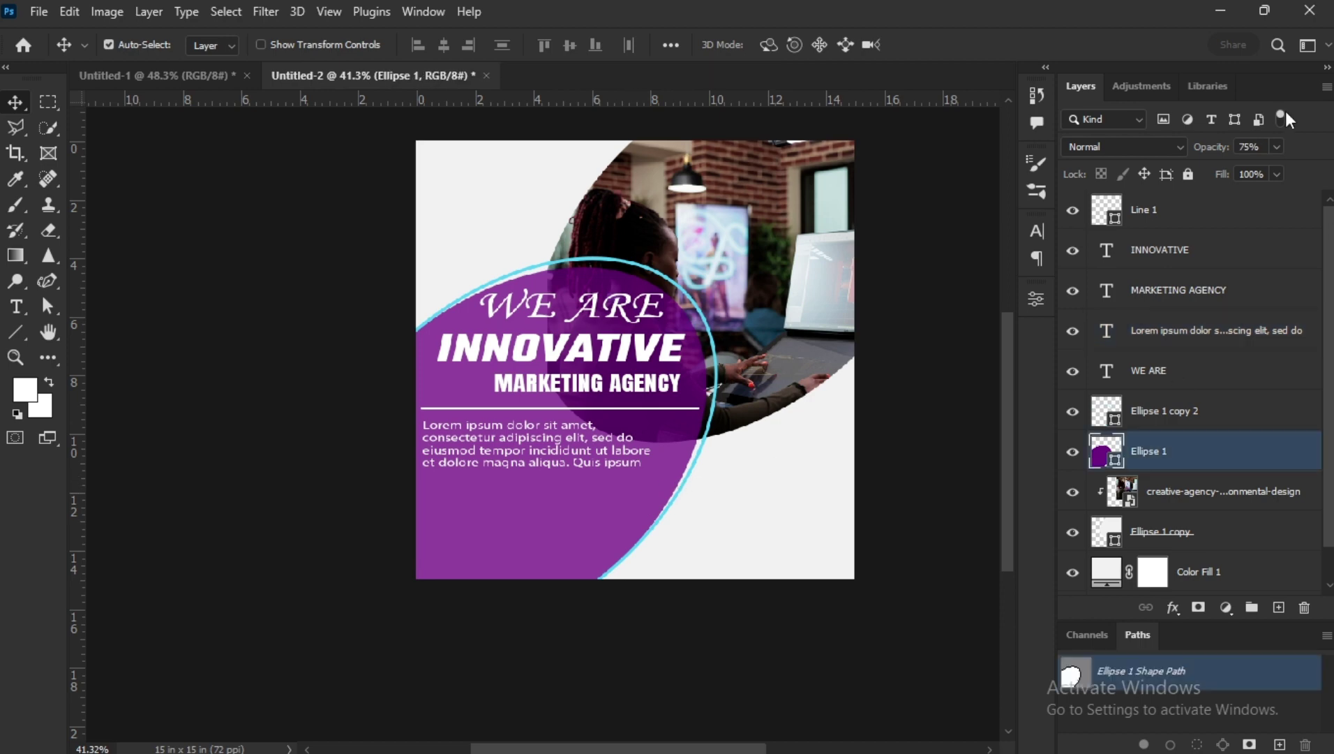
pyautogui.moveTo(1272, 176); pyautogui.dragTo(1286, 171)
pyautogui.click(876, 349)
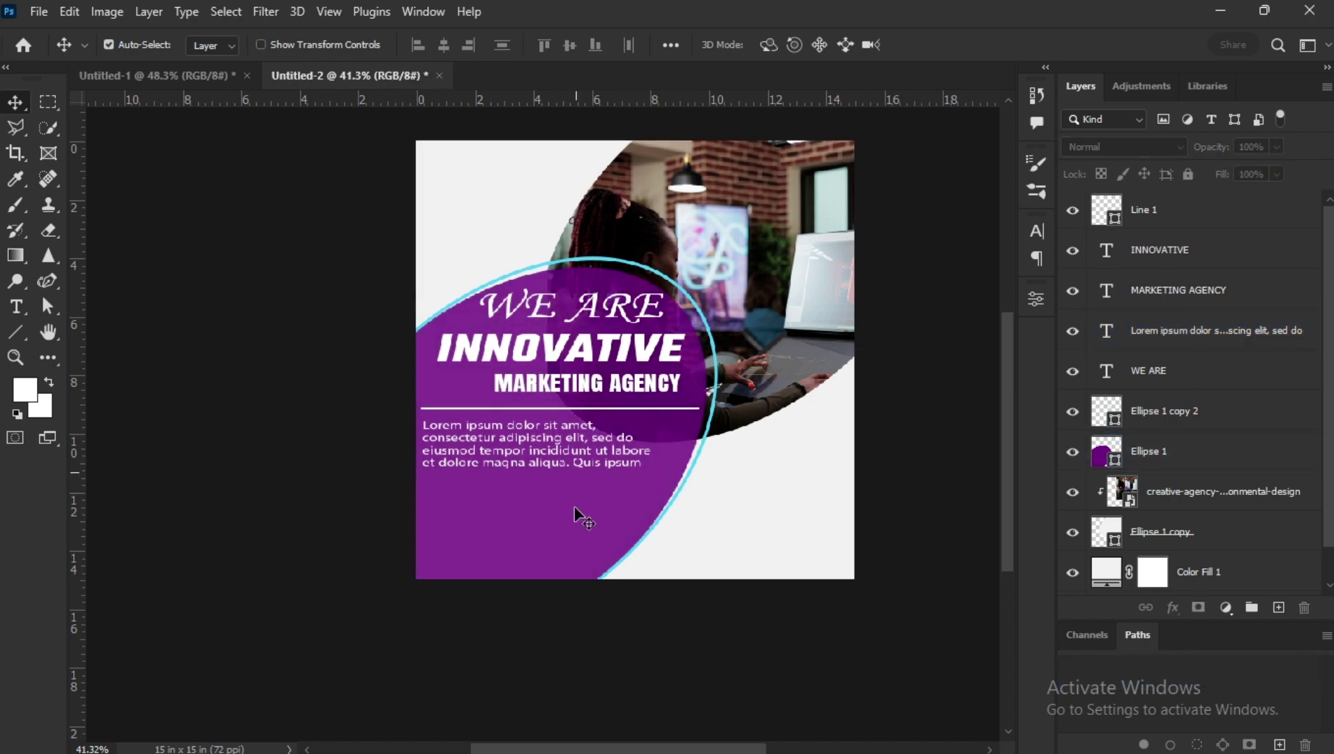
pyautogui.scroll(1, 574, 505)
pyautogui.moveTo(574, 359); pyautogui.dragTo(574, 365)
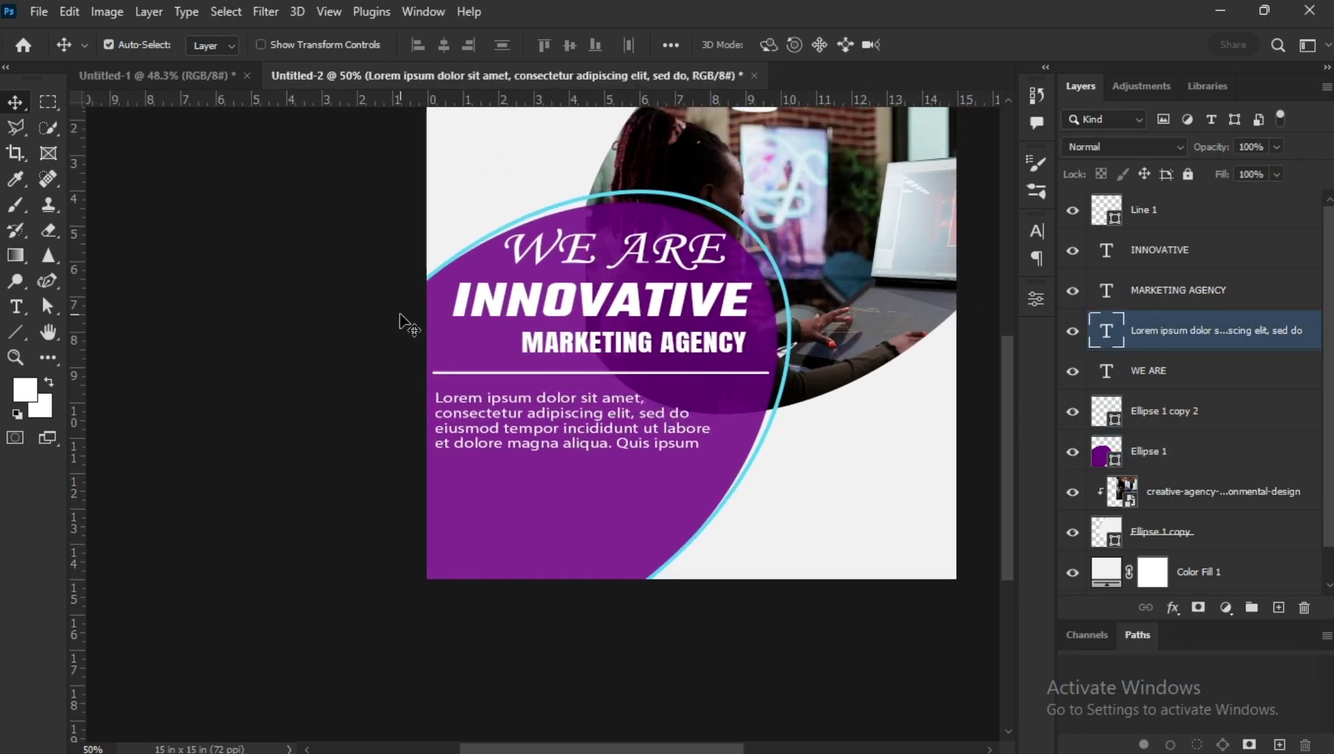
pyautogui.scroll(5, 419, 363)
pyautogui.moveTo(732, 485); pyautogui.dragTo(730, 473)
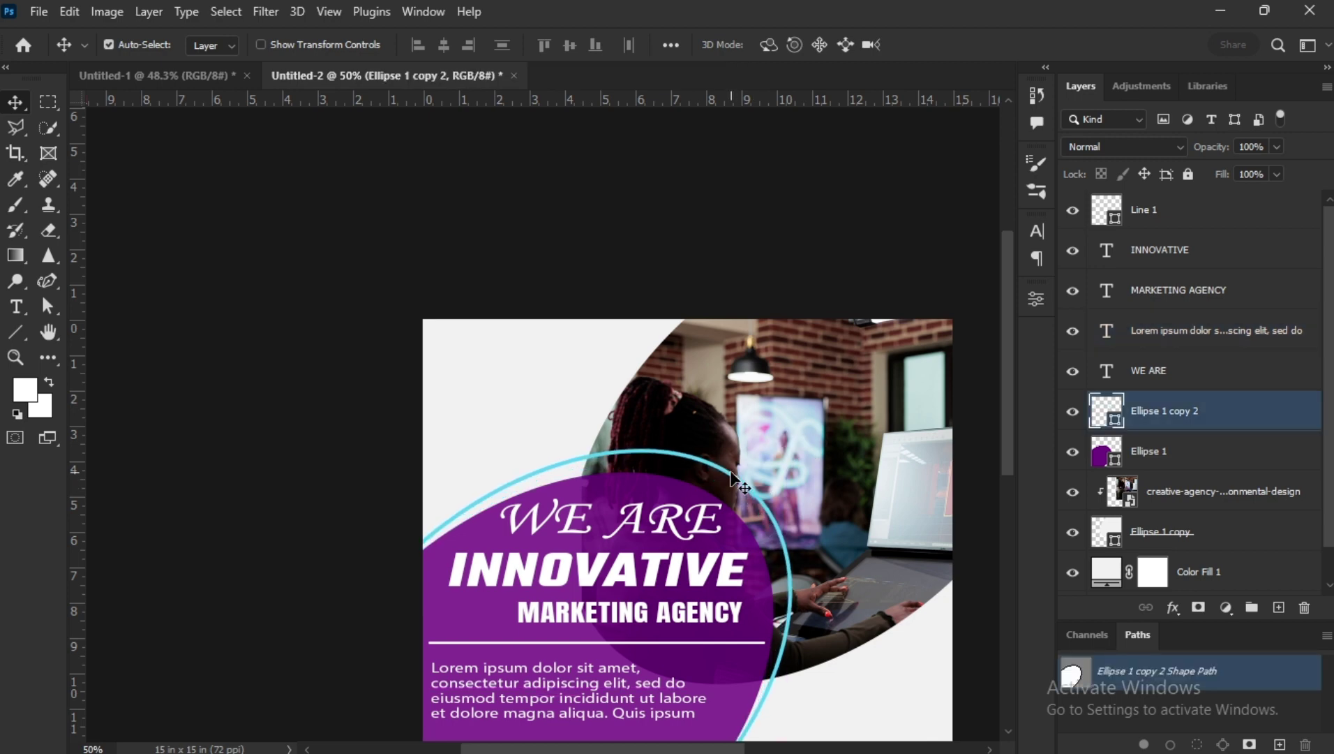
# Type the two-line YOUR LOGO HERE text in the poster's top-left corner.
pyautogui.click(18, 309)
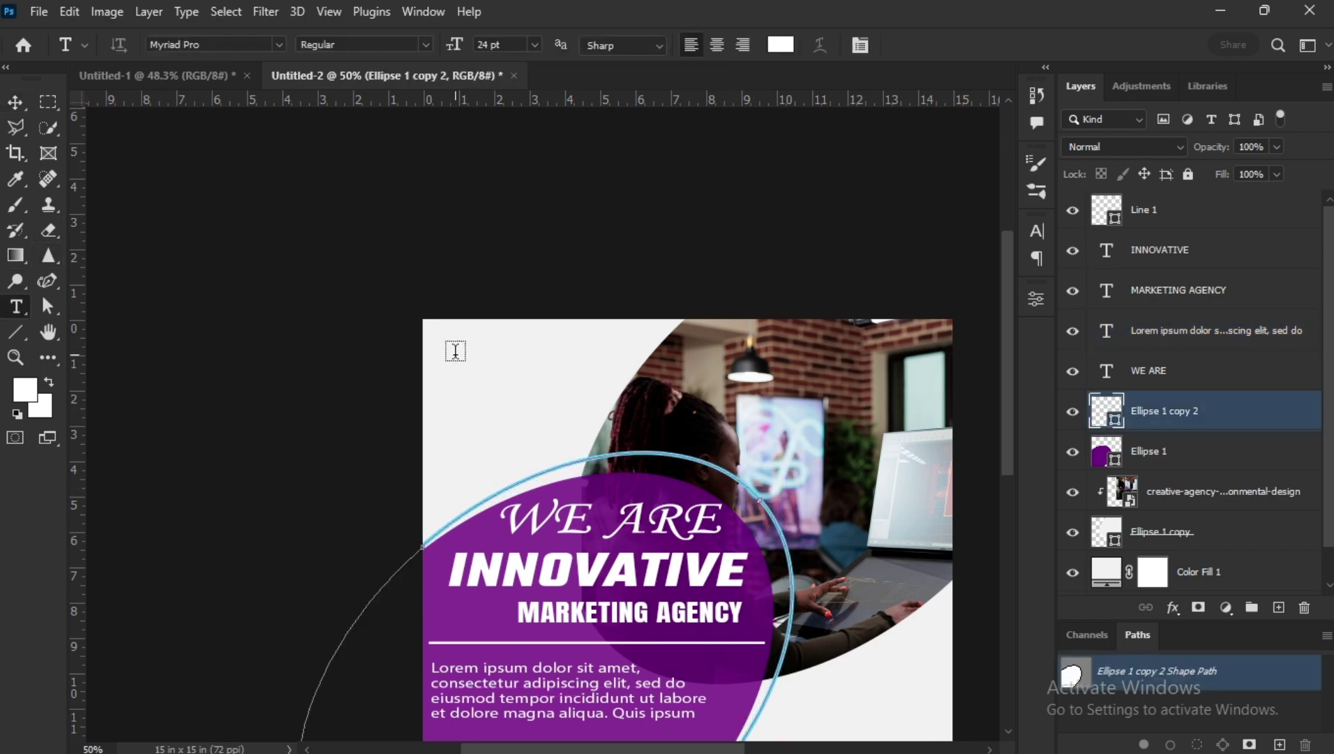
pyautogui.click(455, 351)
pyautogui.press('BackSpace')
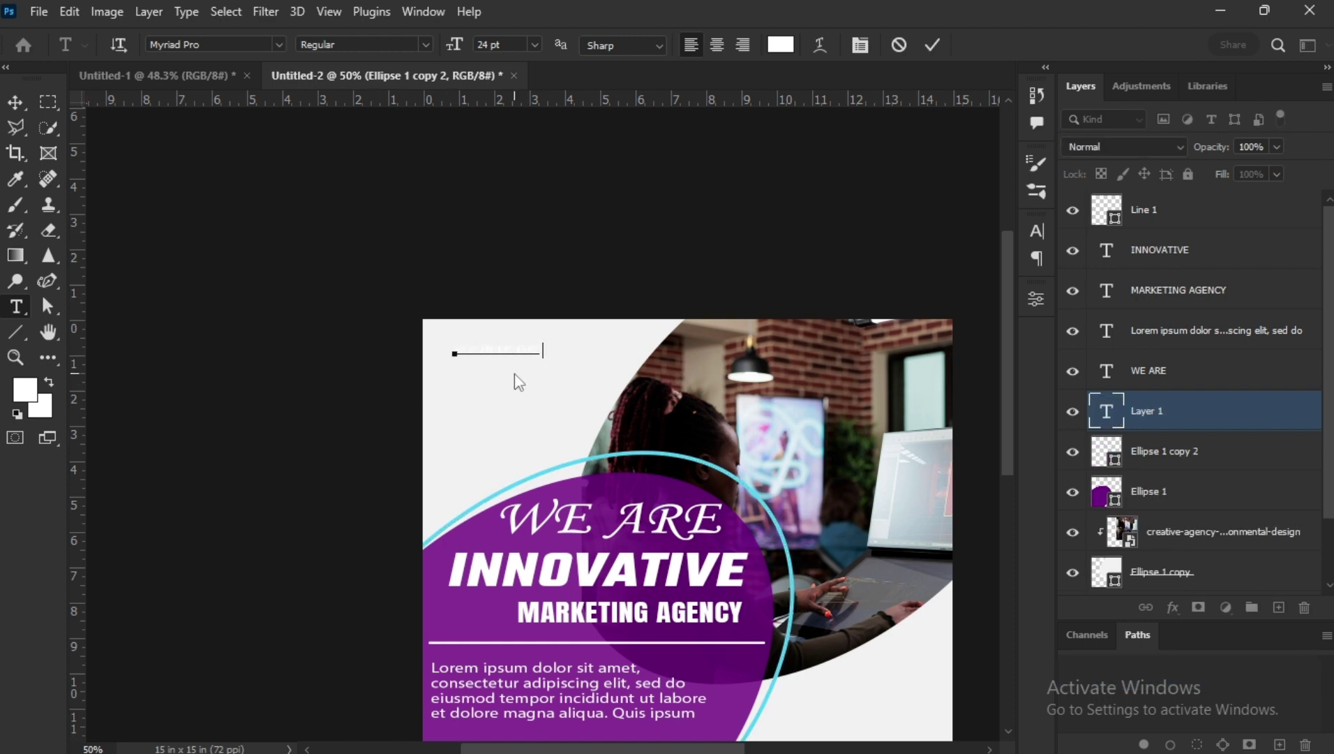
pyautogui.press('Return')
pyautogui.write('NAME')
pyautogui.click(932, 45)
# Set the logo text colour to black.
pyautogui.click(1037, 230)
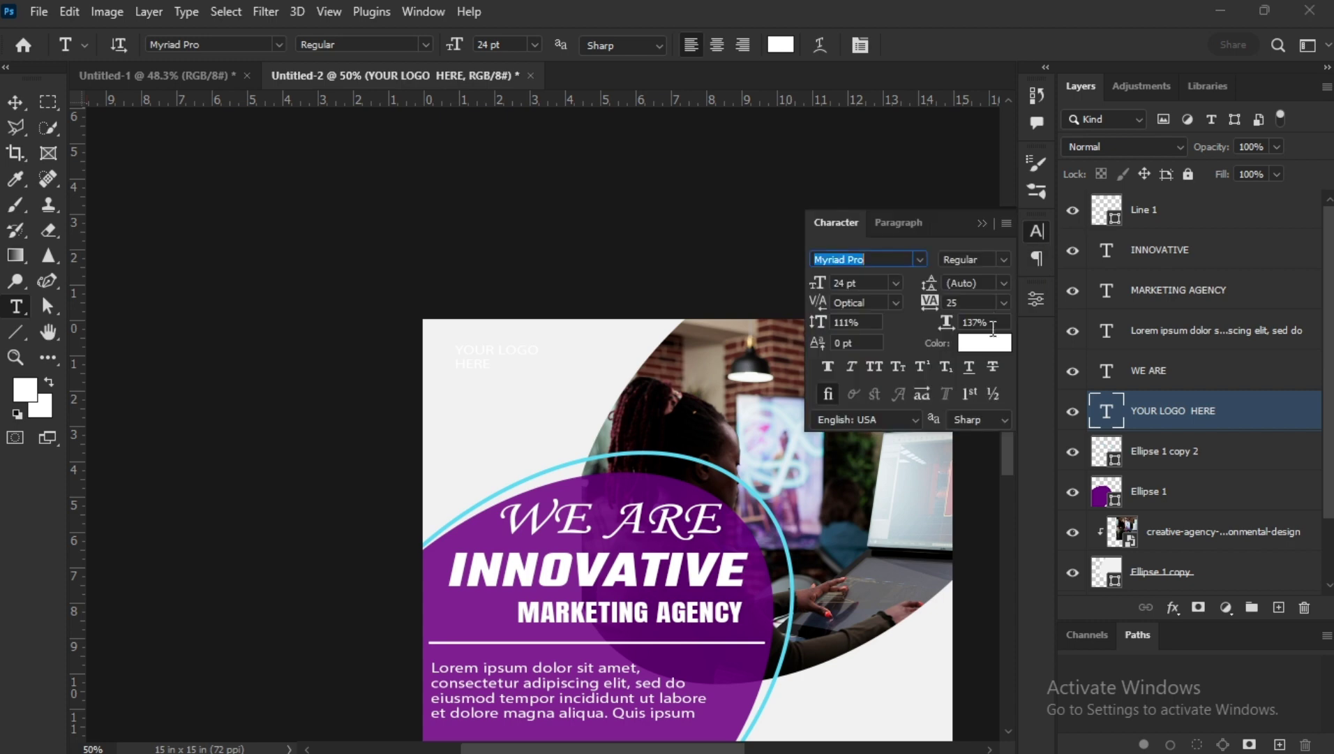
pyautogui.click(907, 349)
pyautogui.click(995, 471)
pyautogui.click(1206, 213)
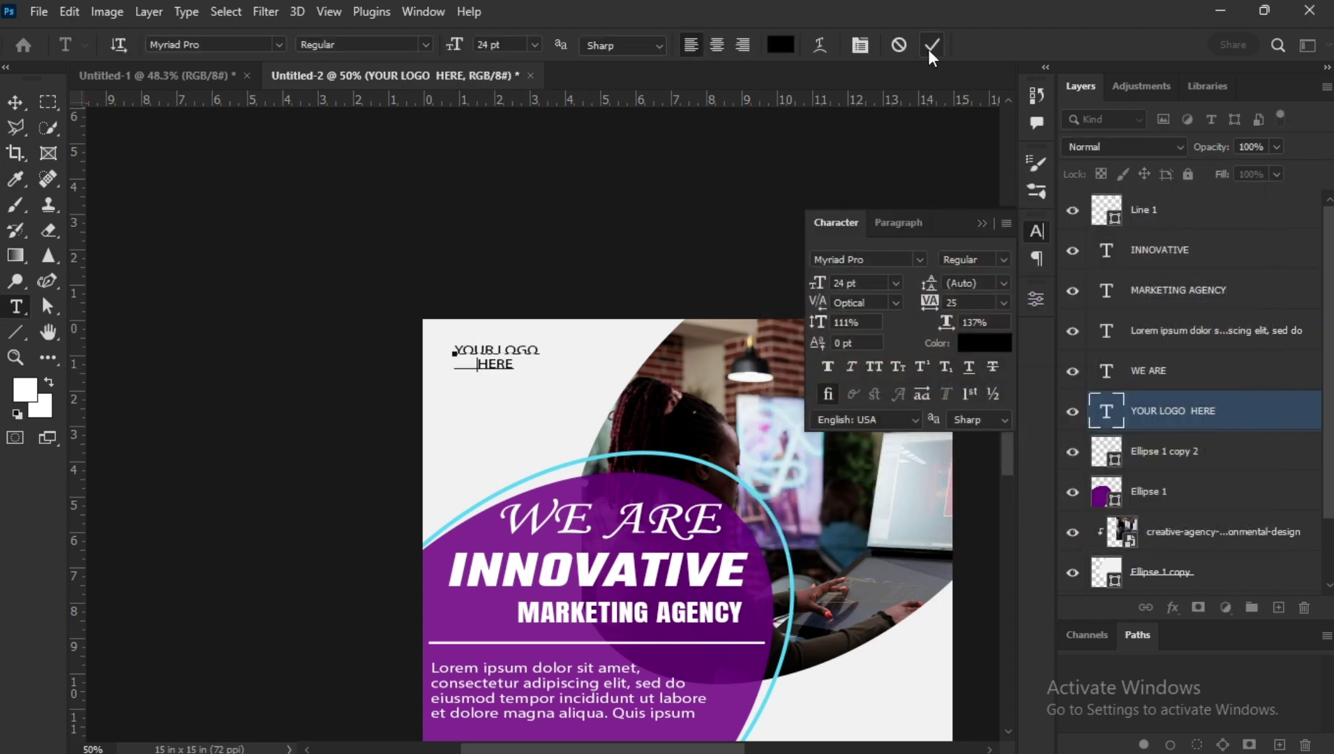
pyautogui.click(932, 45)
pyautogui.click(982, 223)
# Enlarge the logo text and nudge it slightly right and down.
pyautogui.click(15, 103)
pyautogui.hotkey('ctrl', 't')
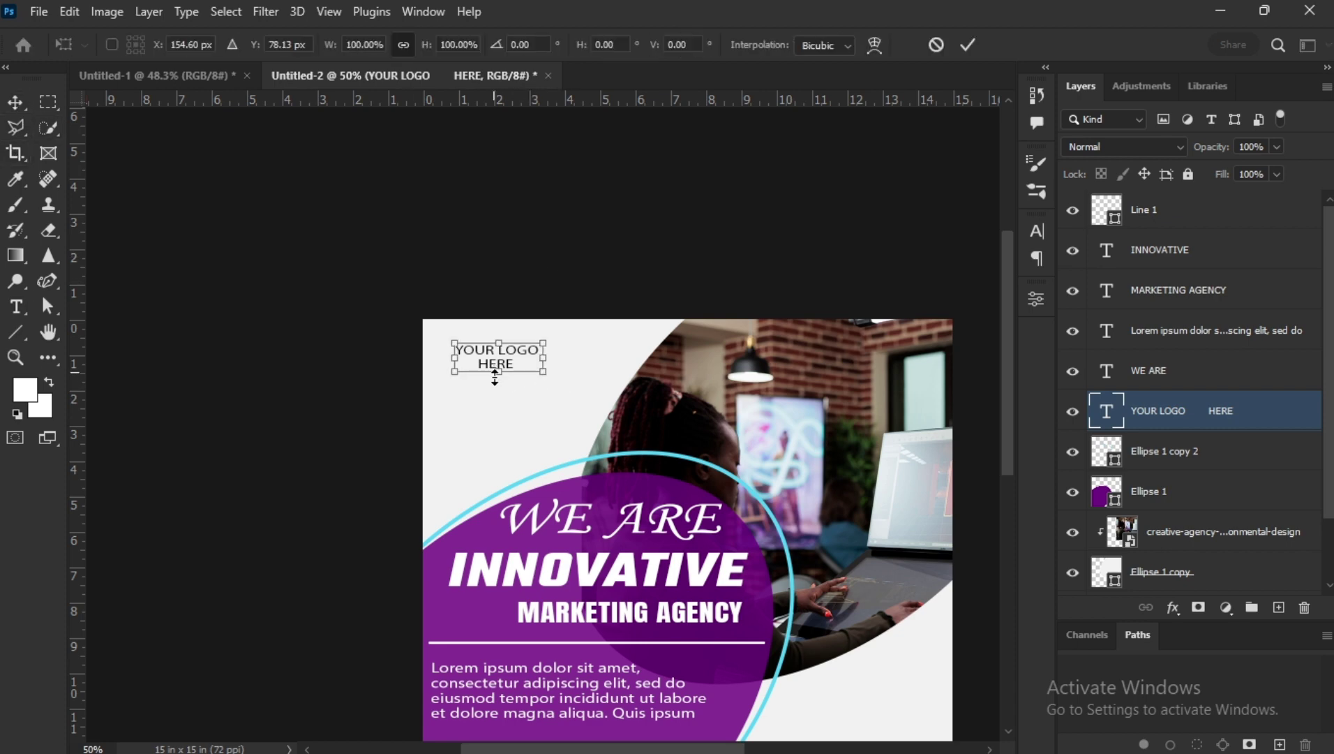
pyautogui.moveTo(495, 377); pyautogui.dragTo(497, 401)
pyautogui.moveTo(502, 353); pyautogui.dragTo(516, 361)
pyautogui.press('Return')
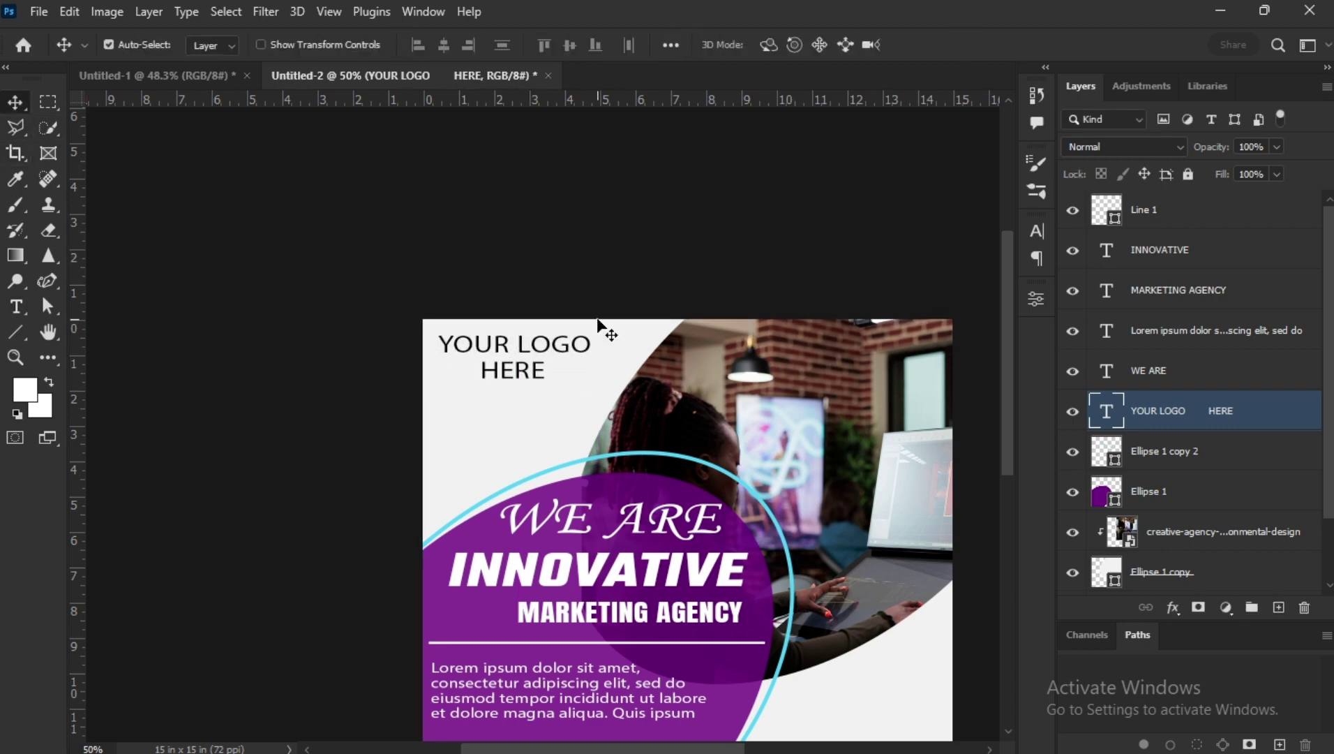
pyautogui.scroll(-3, 608, 349)
pyautogui.scroll(5, 643, 458)
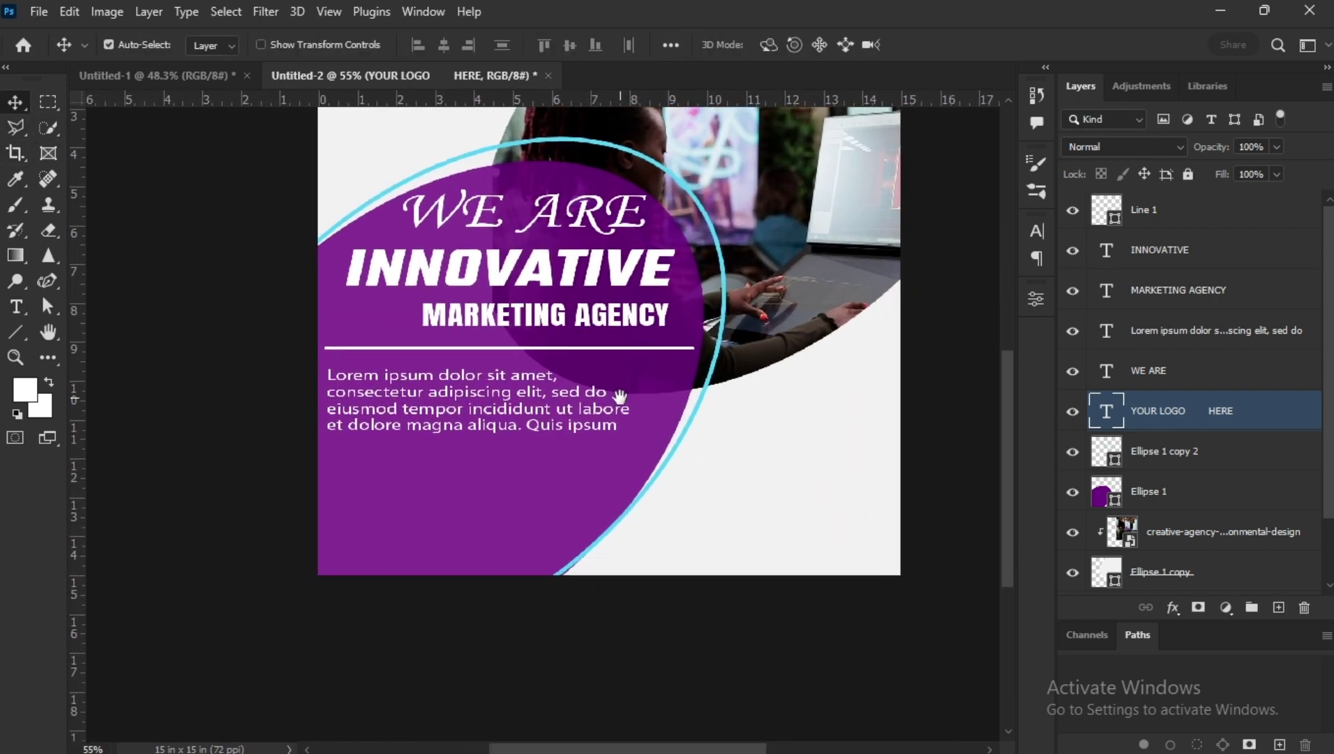
pyautogui.moveTo(652, 376); pyautogui.dragTo(679, 382)
# Place the Instagram icon PNG on the poster, layer it on top and shrink it toward the lower-left.
pyautogui.hotkey('alt', 'Tab')
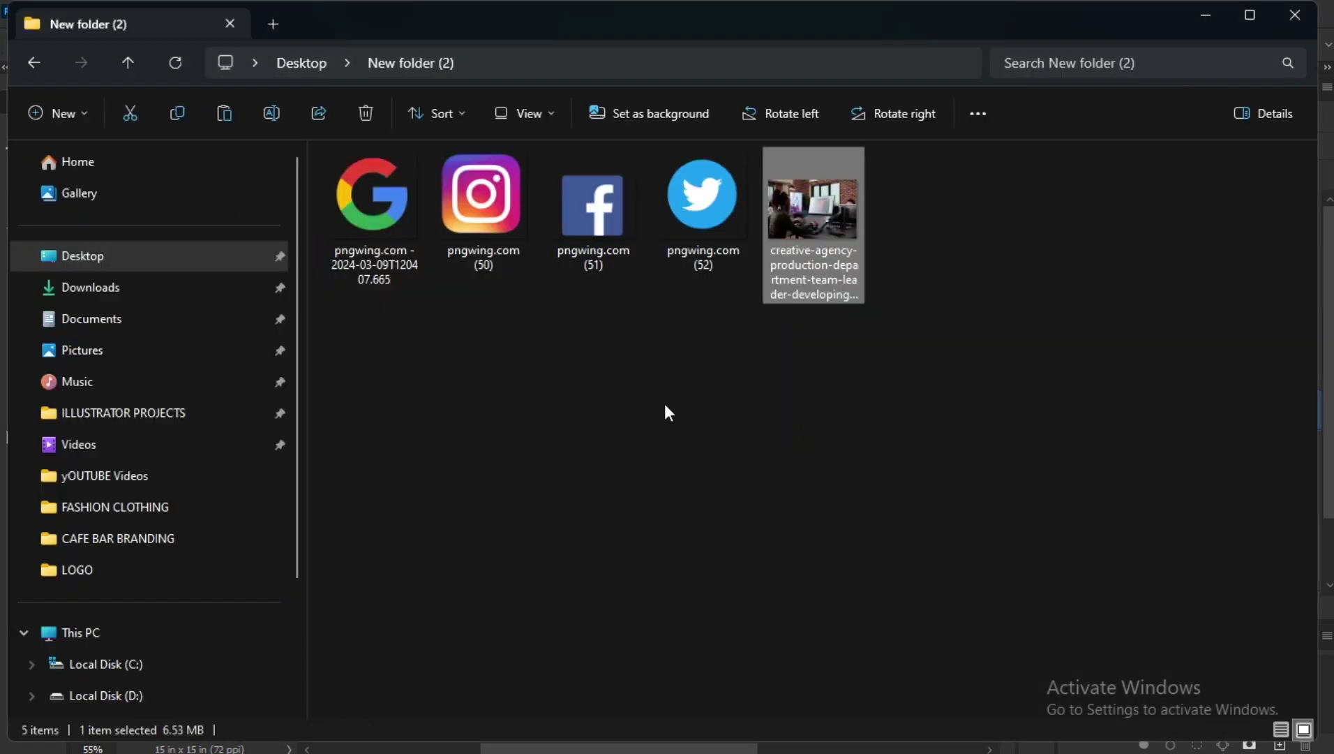
pyautogui.click(352, 234)
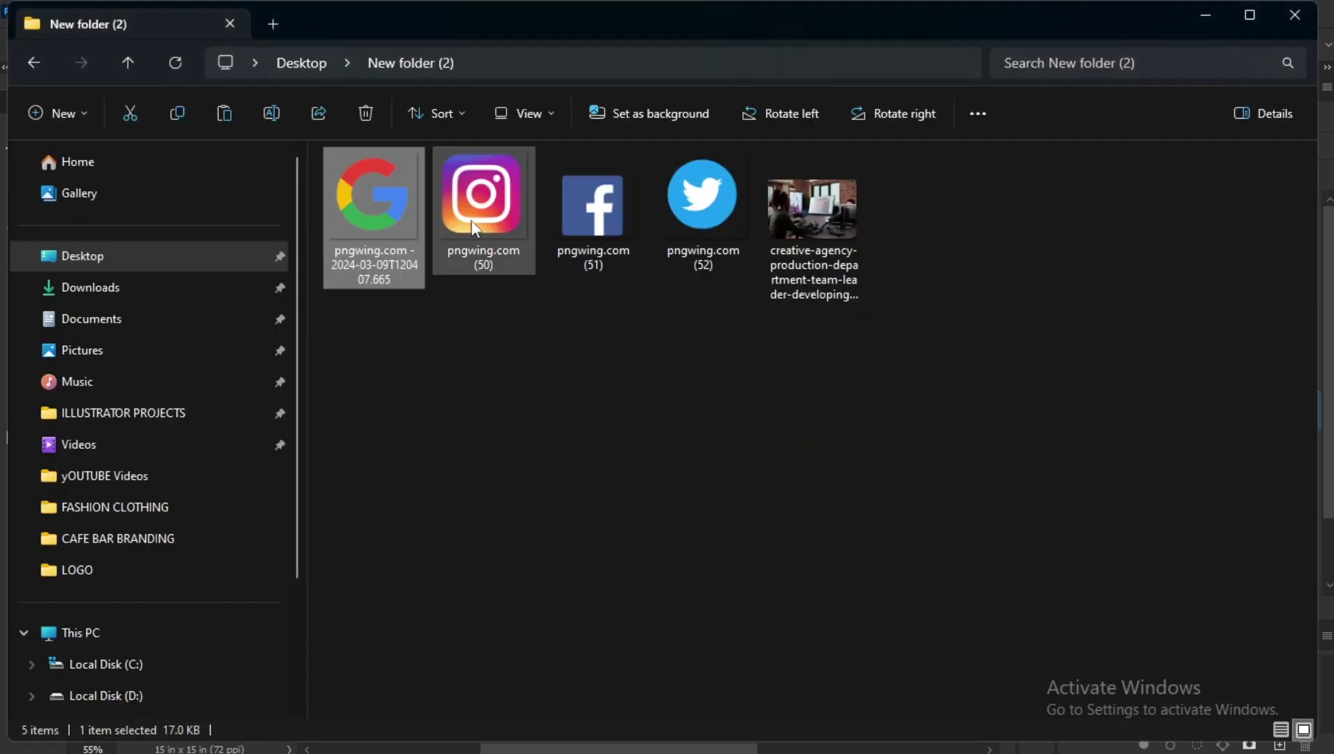
pyautogui.hotkey('alt', 'Tab')
pyautogui.moveTo(472, 220); pyautogui.dragTo(524, 498)
pyautogui.moveTo(642, 614); pyautogui.dragTo(584, 566)
pyautogui.press('Return')
pyautogui.moveTo(1236, 423); pyautogui.dragTo(1214, 203)
pyautogui.hotkey('ctrl', 't')
pyautogui.moveTo(671, 555); pyautogui.dragTo(354, 547)
# Shrink the Instagram icon into the poster's lower-left corner.
pyautogui.scroll(3, 354, 548)
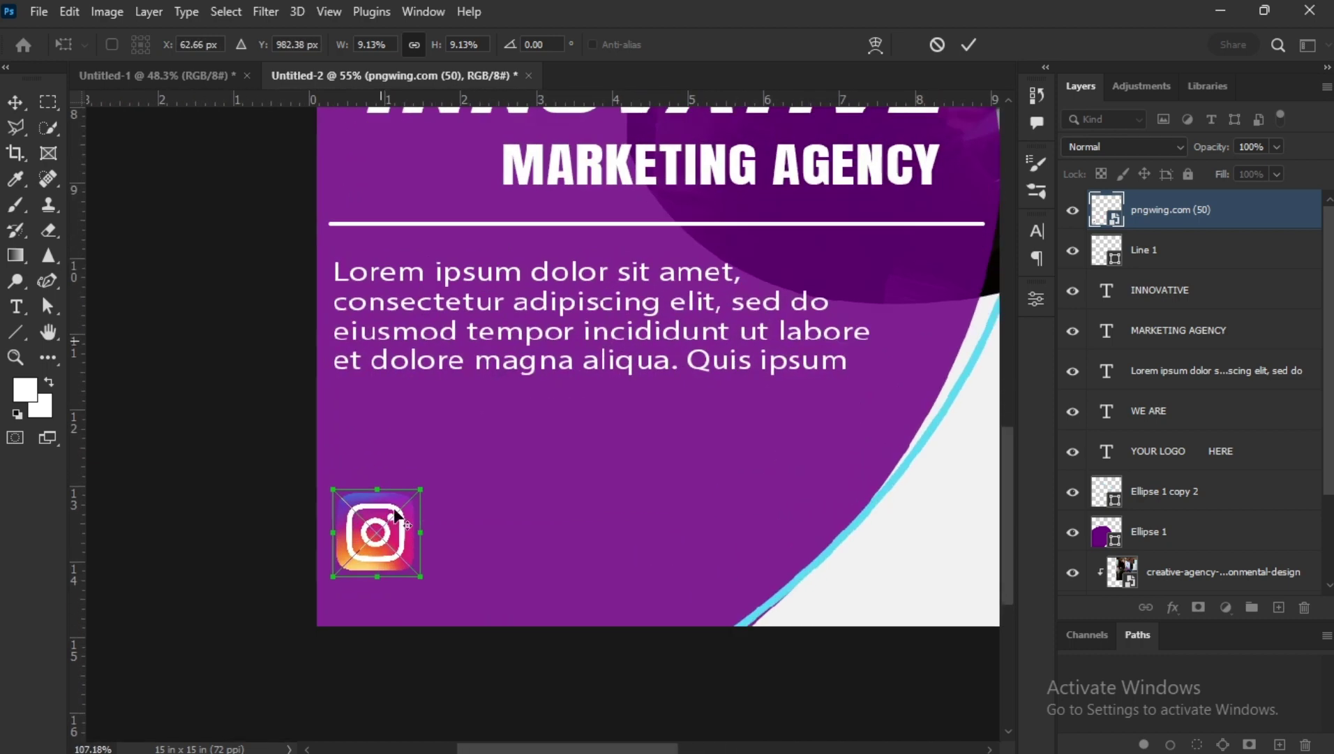
pyautogui.moveTo(370, 476); pyautogui.dragTo(360, 554)
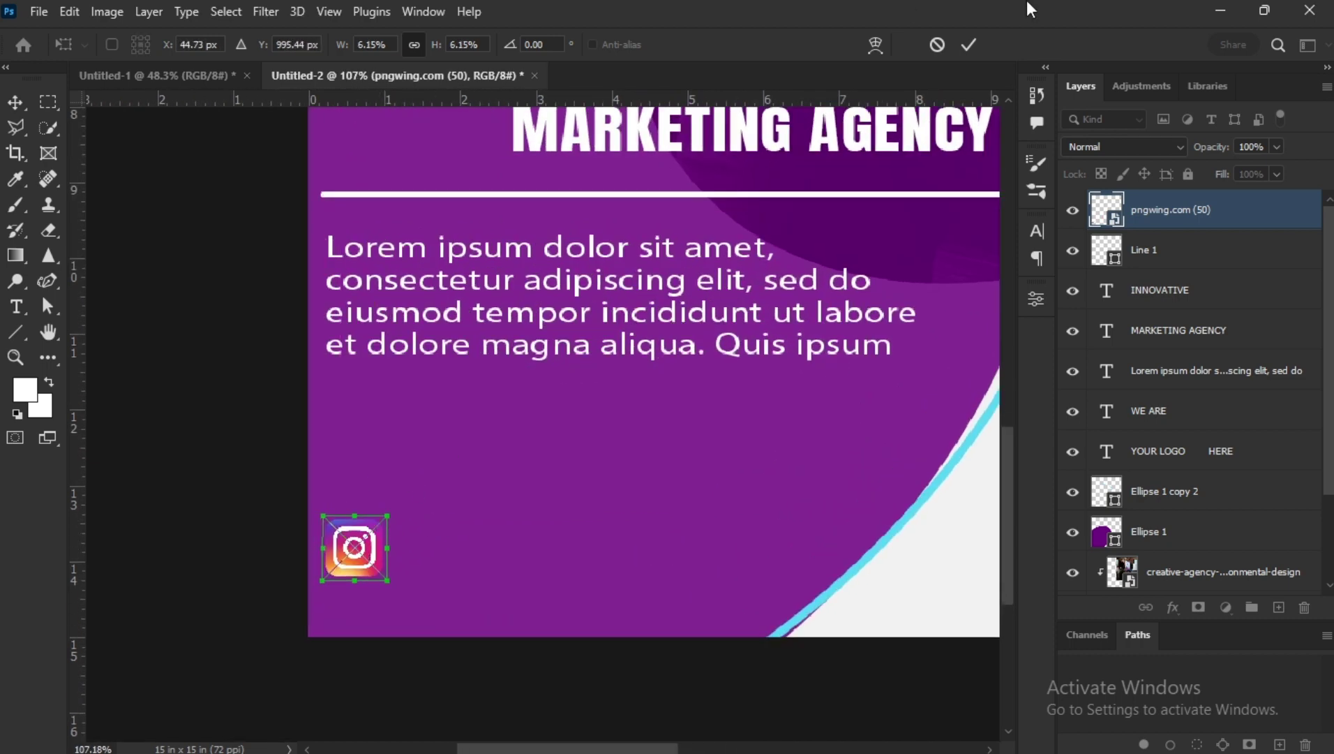
pyautogui.click(968, 45)
# Bring the Facebook icon onto the poster and shrink it to about 10%.
pyautogui.hotkey('alt', 'Tab')
pyautogui.moveTo(608, 216); pyautogui.dragTo(586, 440)
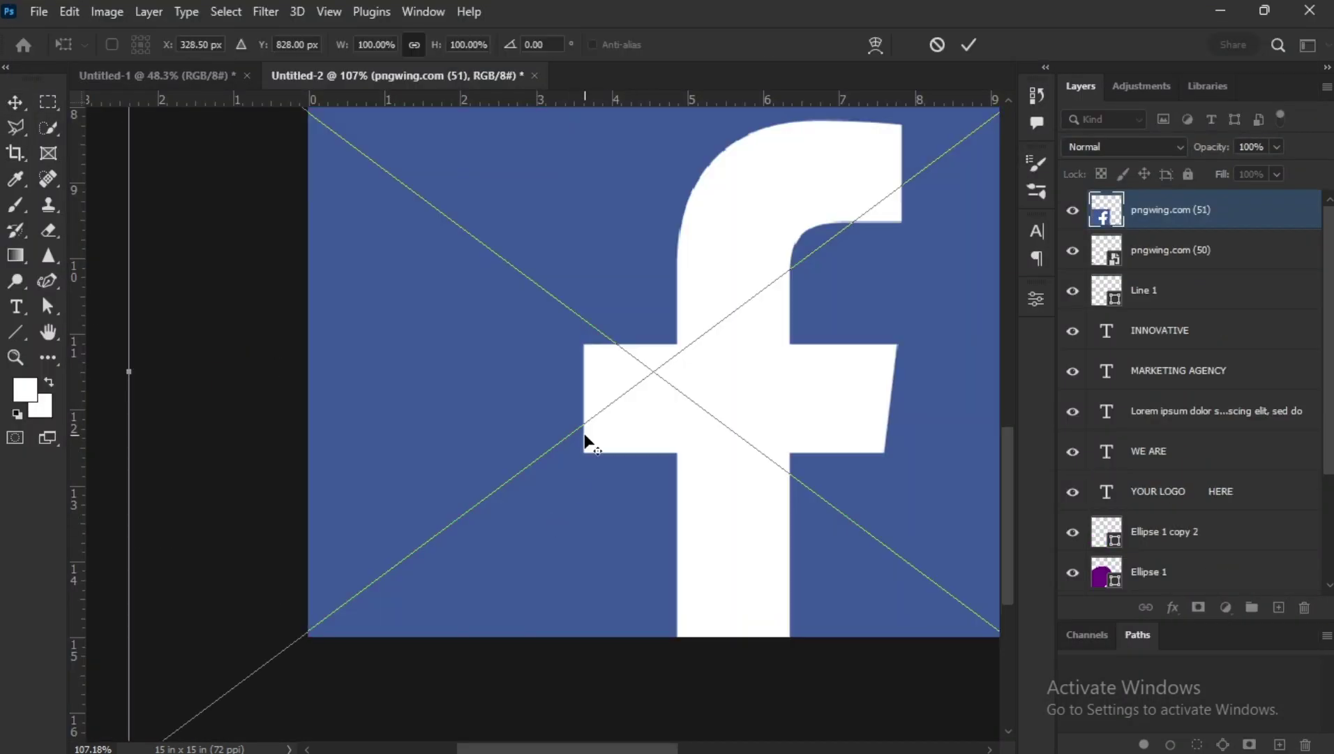
pyautogui.scroll(-2, 586, 439)
pyautogui.moveTo(623, 620); pyautogui.dragTo(447, 520)
pyautogui.scroll(1, 626, 433)
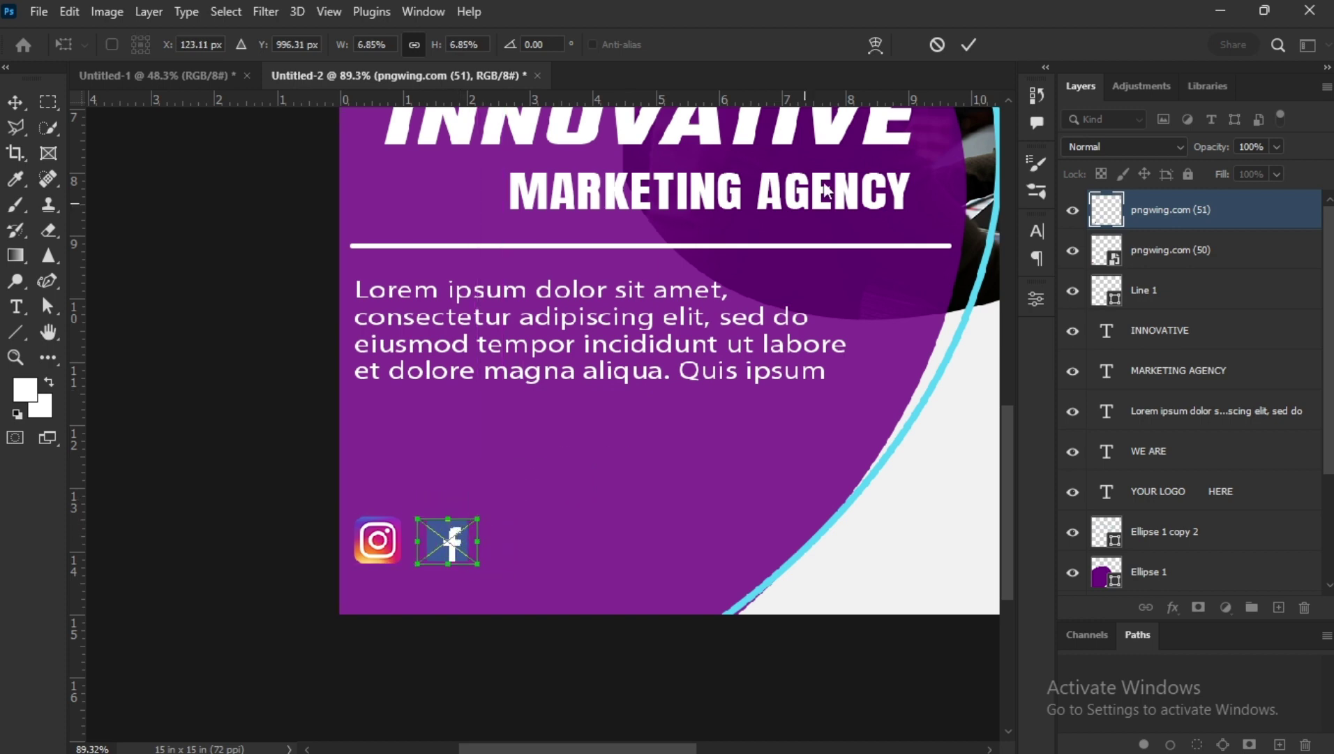
pyautogui.click(969, 45)
# Match the Facebook icon's size to Instagram and place it right beside it.
pyautogui.scroll(3, 498, 530)
pyautogui.hotkey('ctrl', 't')
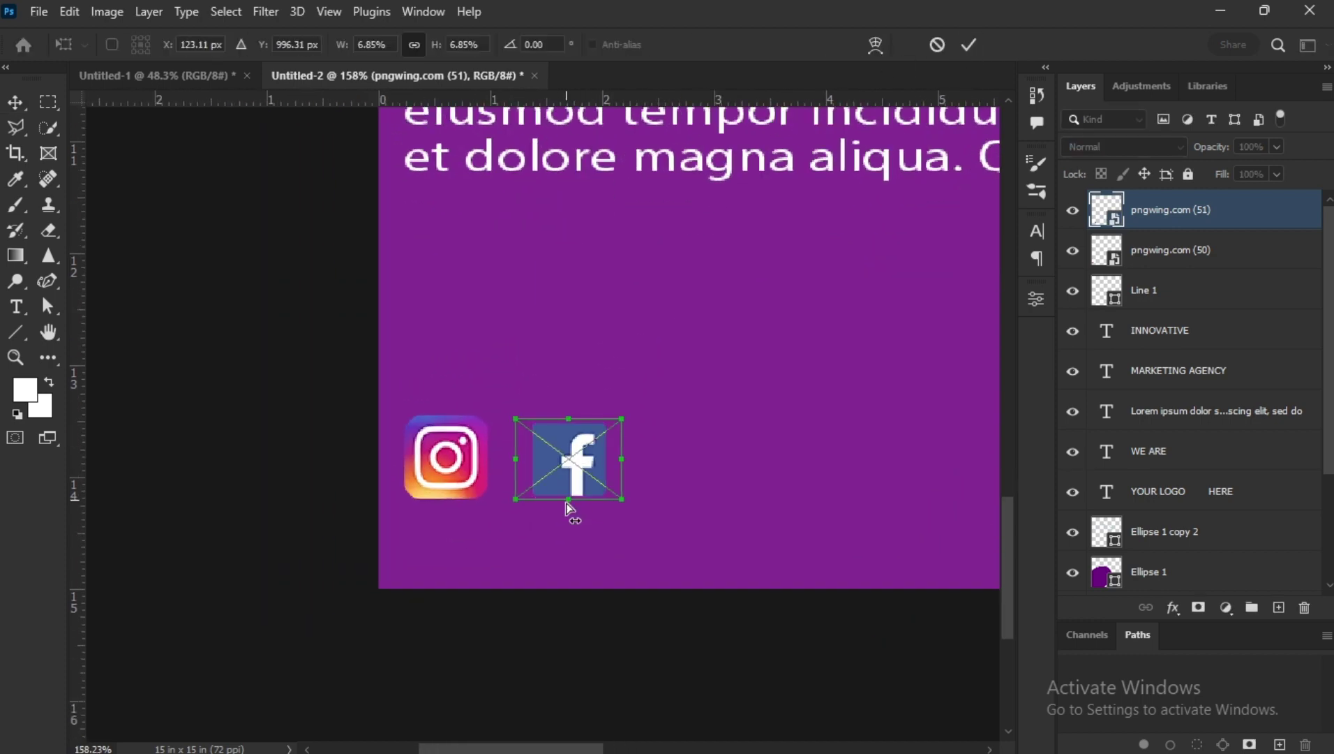
pyautogui.moveTo(568, 504); pyautogui.dragTo(571, 507)
pyautogui.click(969, 45)
pyautogui.moveTo(564, 461); pyautogui.dragTo(566, 463)
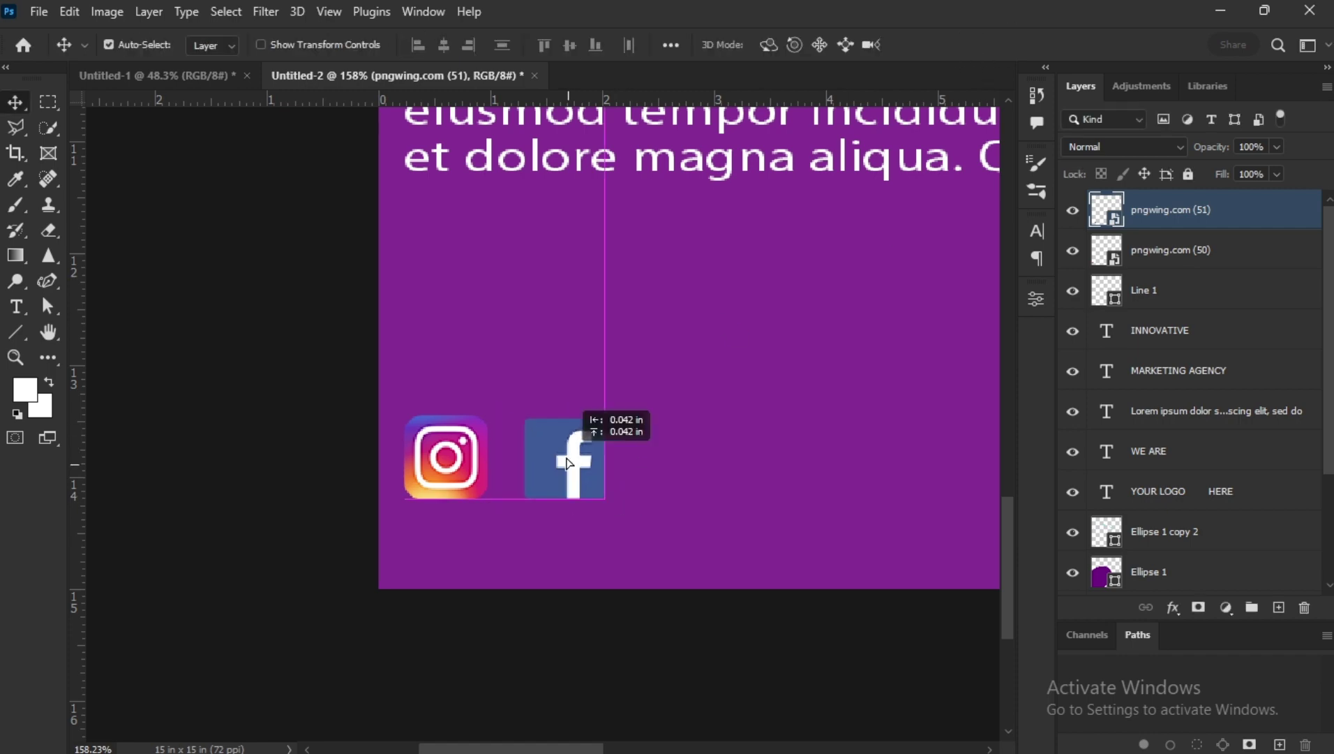
pyautogui.hotkey('alt', 'Tab')
# Place the Google icon on the poster, shrunk to about 8% near the other icons.
pyautogui.moveTo(371, 231); pyautogui.dragTo(682, 464)
pyautogui.scroll(-5, 681, 464)
pyautogui.moveTo(933, 180); pyautogui.dragTo(729, 384)
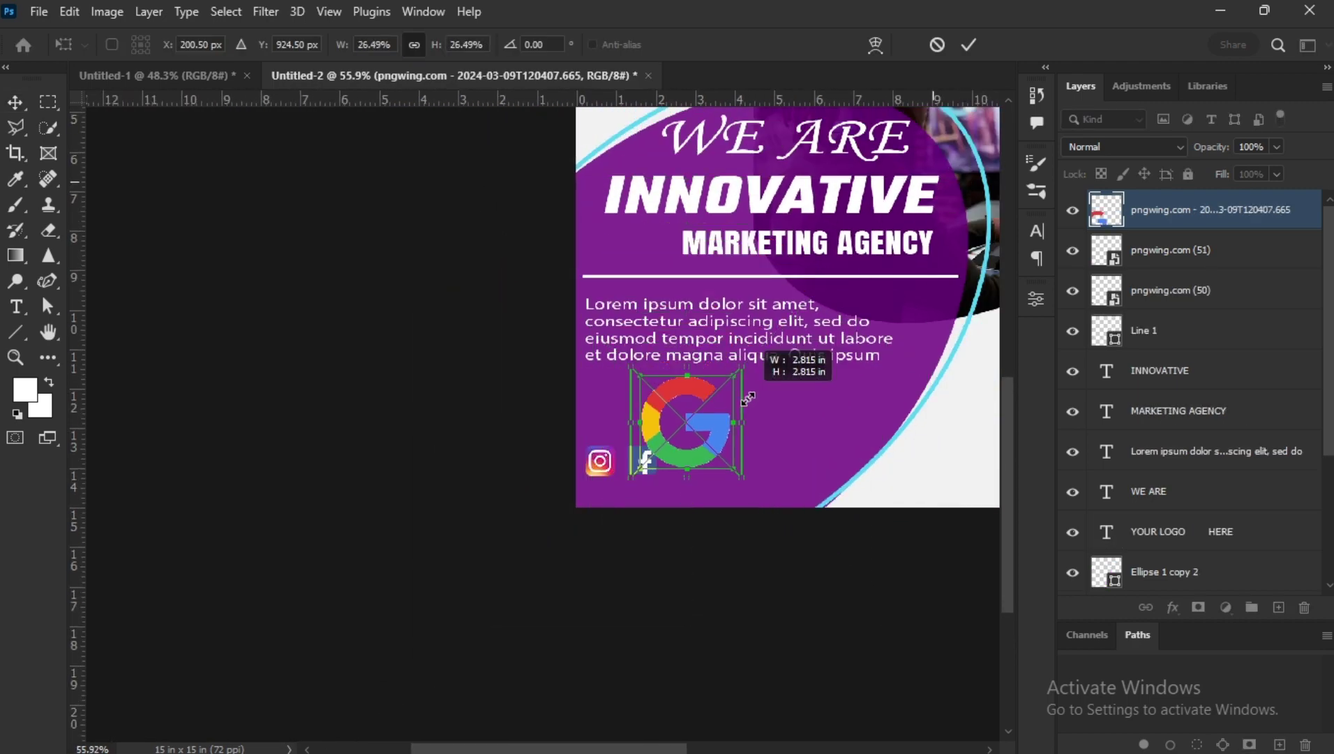
pyautogui.scroll(3, 701, 426)
pyautogui.moveTo(637, 338); pyautogui.dragTo(666, 374)
pyautogui.moveTo(550, 279); pyautogui.dragTo(653, 380)
pyautogui.click(970, 46)
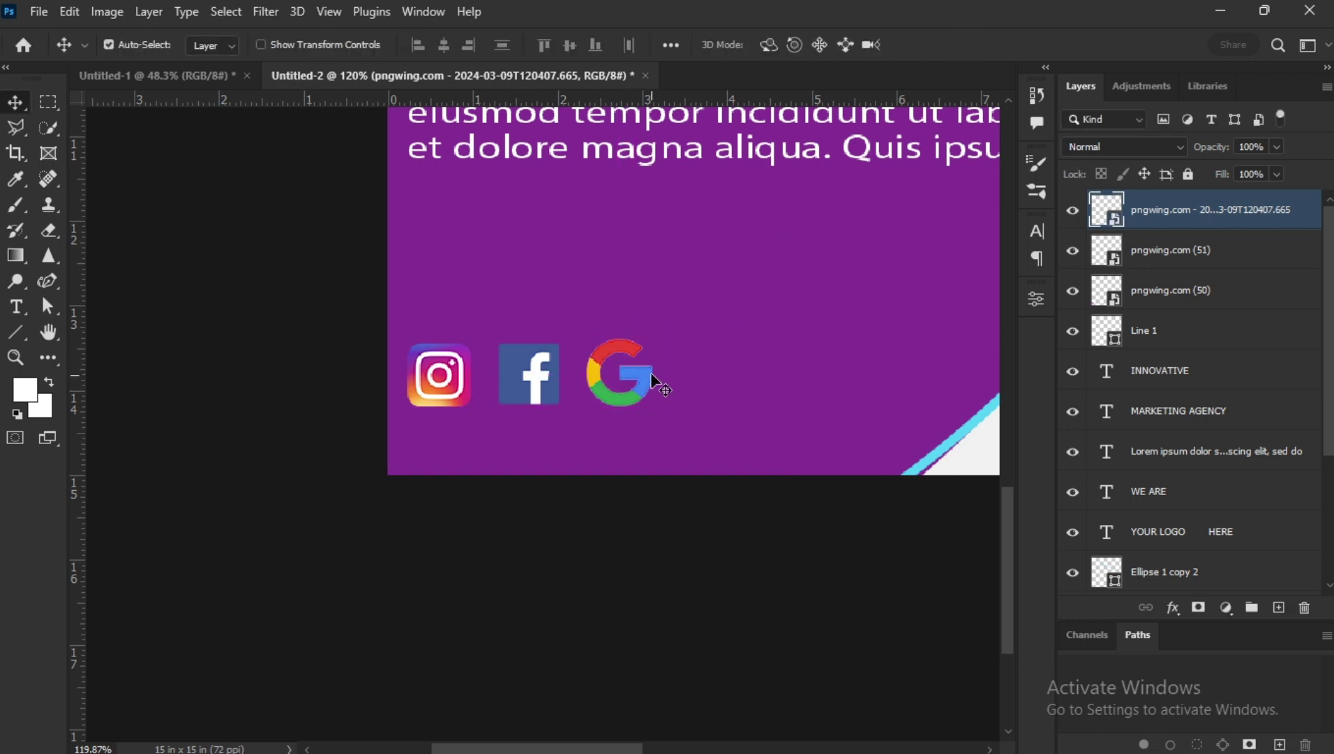
# Align the three social icons' vertical centres and move the row up slightly together.
pyautogui.keyDown('shift'); pyautogui.click(534, 377); pyautogui.keyUp('shift')
pyautogui.keyDown('shift'); pyautogui.click(433, 375); pyautogui.keyUp('shift')
pyautogui.click(568, 44)
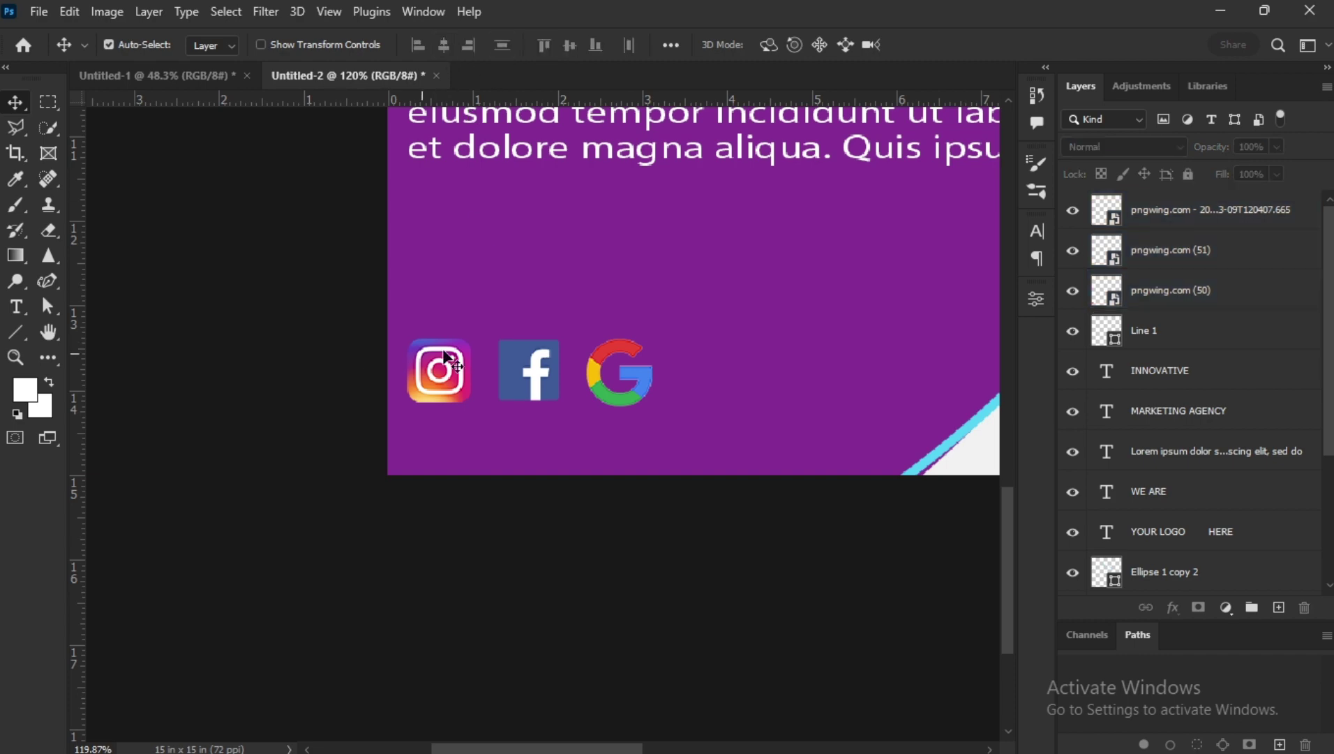
pyautogui.scroll(-3, 625, 425)
pyautogui.scroll(3, 625, 425)
pyautogui.keyDown('shift'); pyautogui.click(471, 558); pyautogui.keyUp('shift')
pyautogui.keyDown('shift'); pyautogui.click(472, 558); pyautogui.keyUp('shift')
pyautogui.moveTo(471, 559)
pyautogui.mouseDown()
pyautogui.moveTo(516, 558)
pyautogui.moveTo(471, 559)
pyautogui.mouseUp()
pyautogui.scroll(-3, 613, 482)
pyautogui.moveTo(614, 481); pyautogui.dragTo(495, 482)
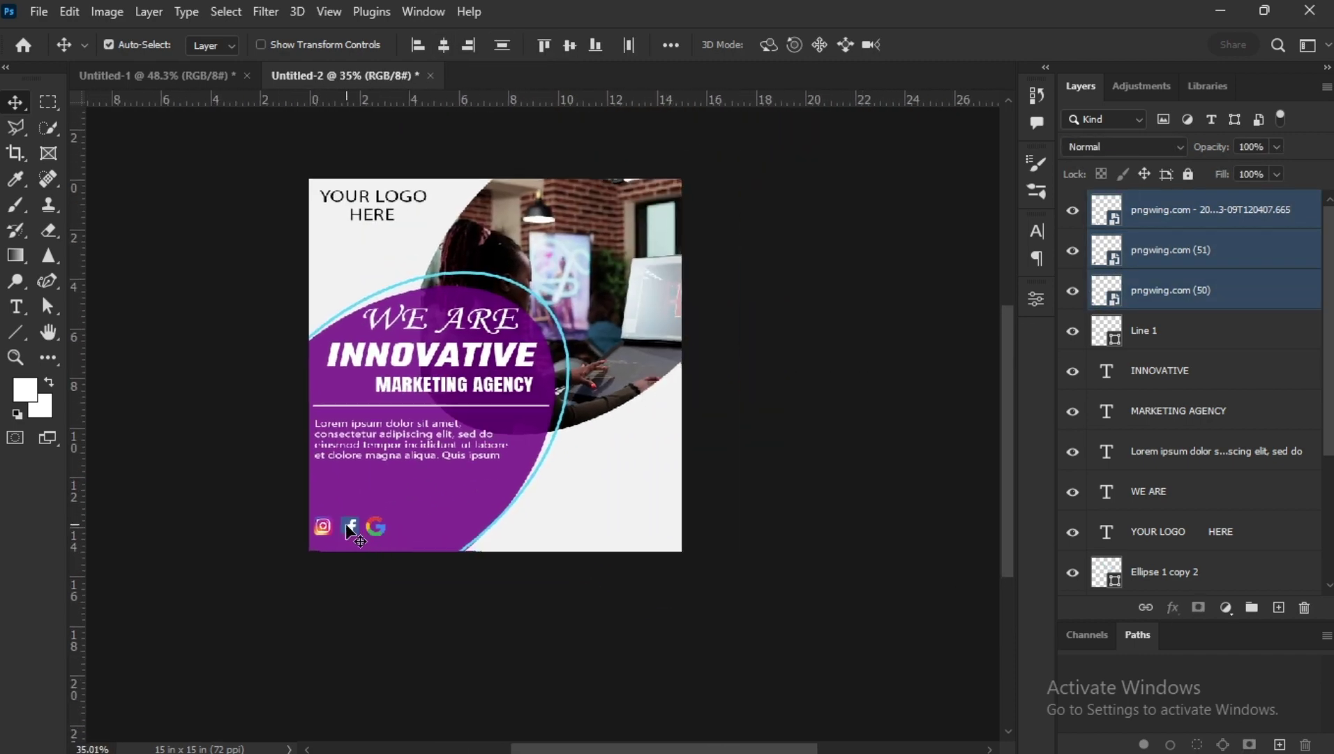
pyautogui.moveTo(350, 538); pyautogui.dragTo(351, 525)
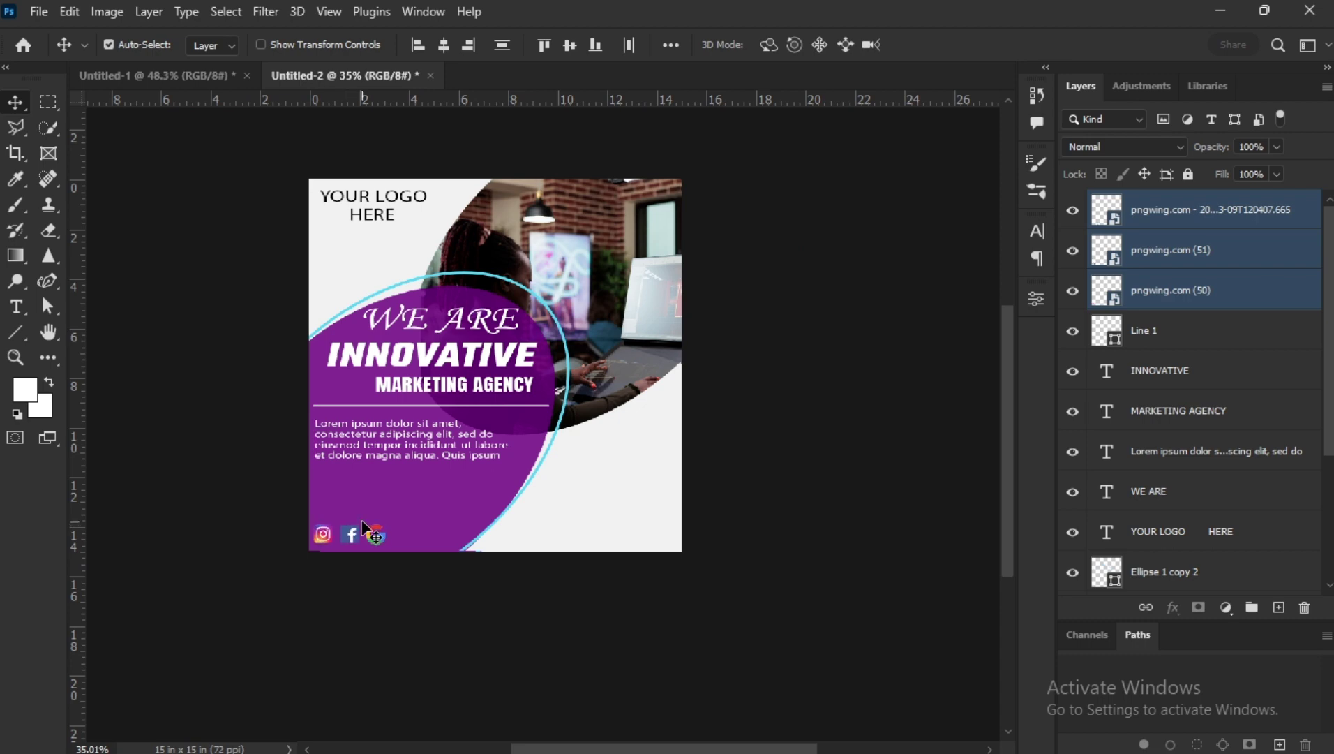
pyautogui.scroll(5, 632, 471)
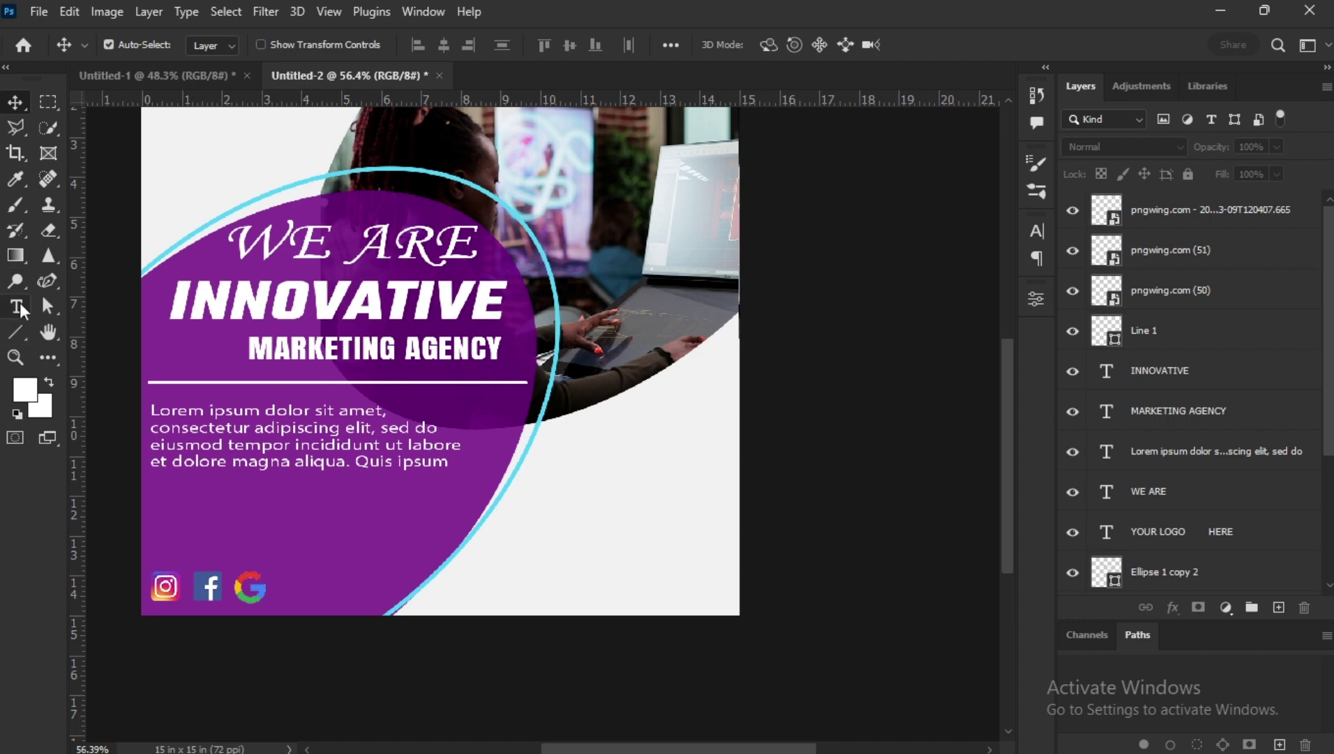
pyautogui.click(15, 305)
pyautogui.scroll(1, 573, 509)
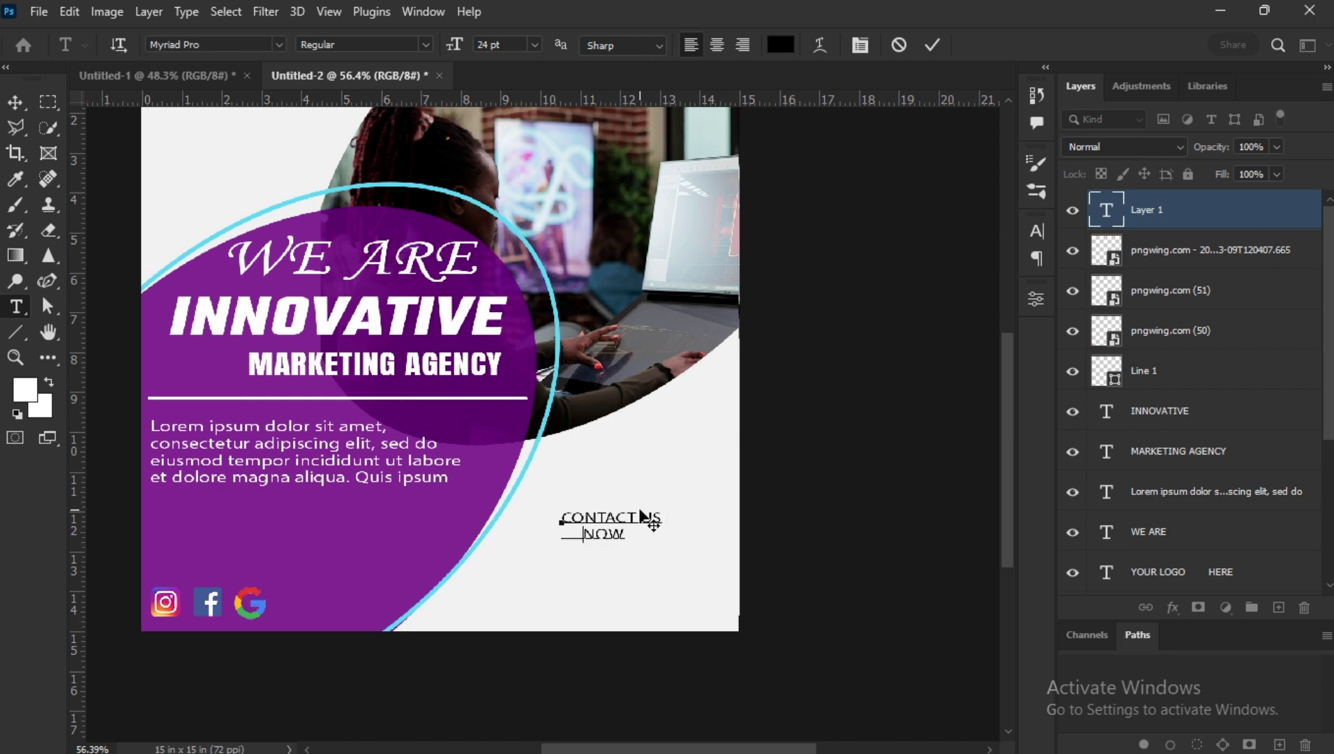
# Commit the CONTACT US NOW text and set its font to Bebas Neue.
pyautogui.click(933, 44)
pyautogui.click(1034, 234)
pyautogui.click(921, 259)
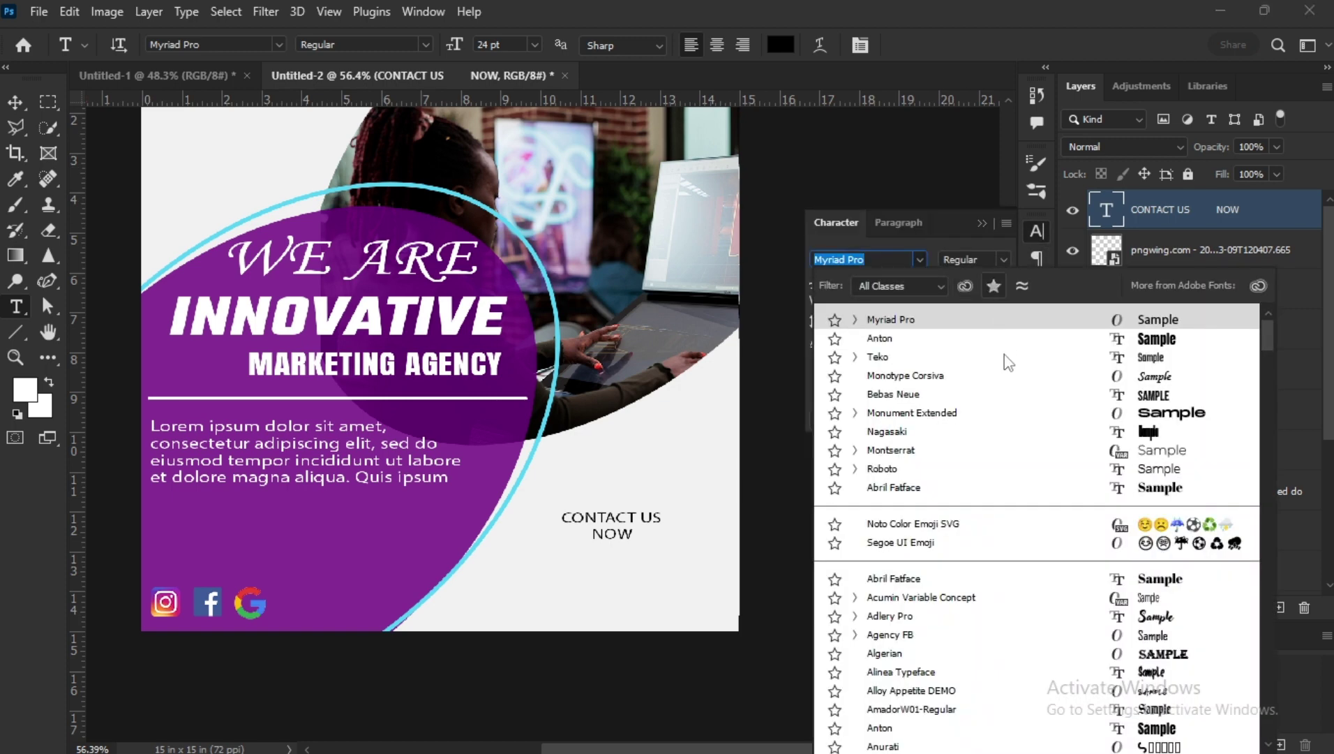
pyautogui.click(1035, 393)
pyautogui.click(982, 223)
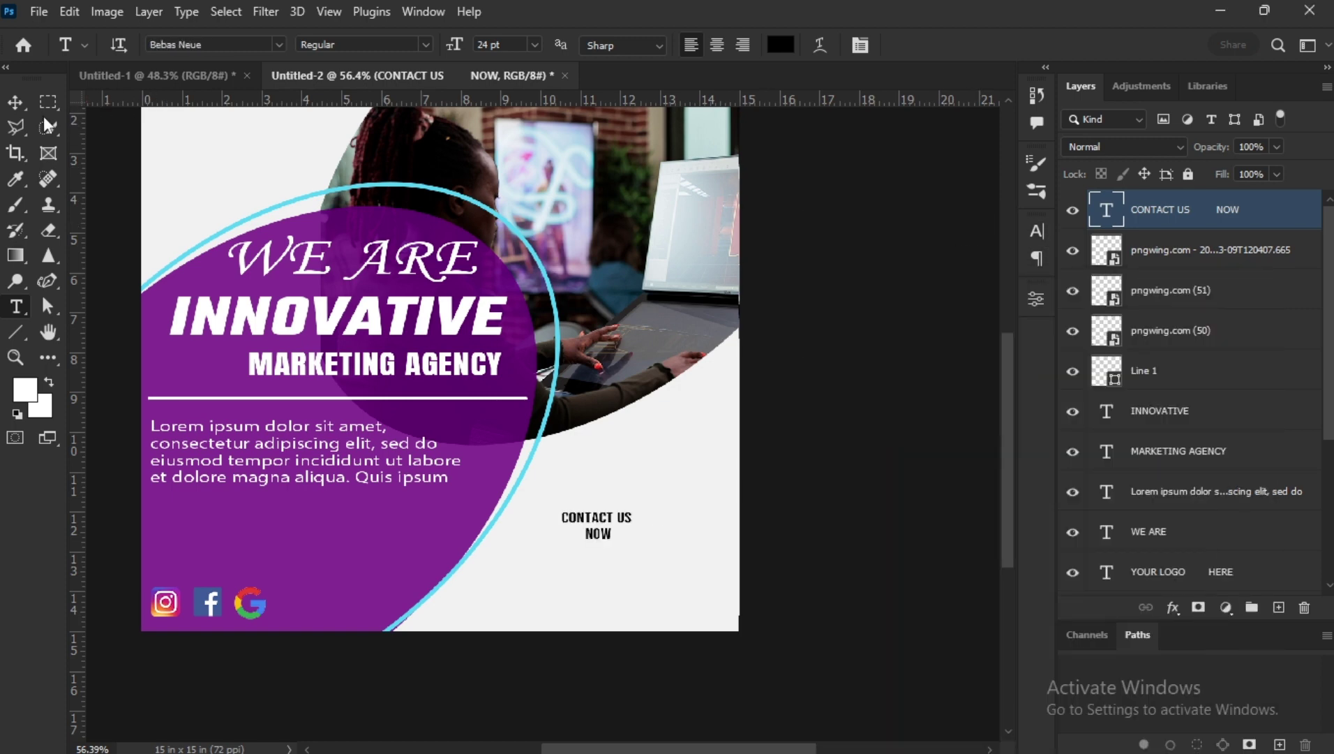
# Enlarge the CONTACT US NOW text to about 276%.
pyautogui.press('v')
pyautogui.hotkey('ctrl', 't')
pyautogui.moveTo(598, 508); pyautogui.dragTo(659, 464)
pyautogui.click(968, 45)
pyautogui.click(15, 332)
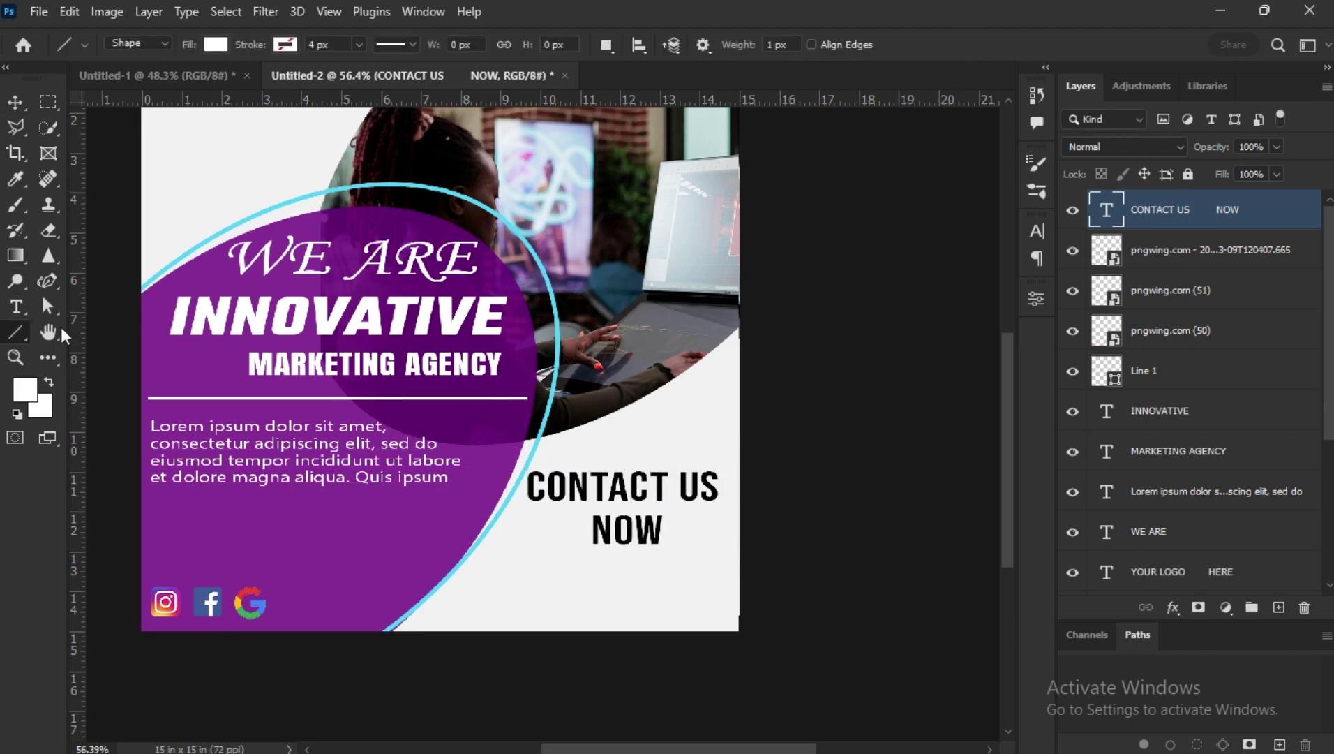
# Draw a purple rectangle over CONTACT US NOW and round its corners.
pyautogui.rightClick(15, 331)
pyautogui.click(80, 327)
pyautogui.moveTo(569, 458); pyautogui.dragTo(780, 542)
pyautogui.click(788, 494)
pyautogui.click(939, 484)
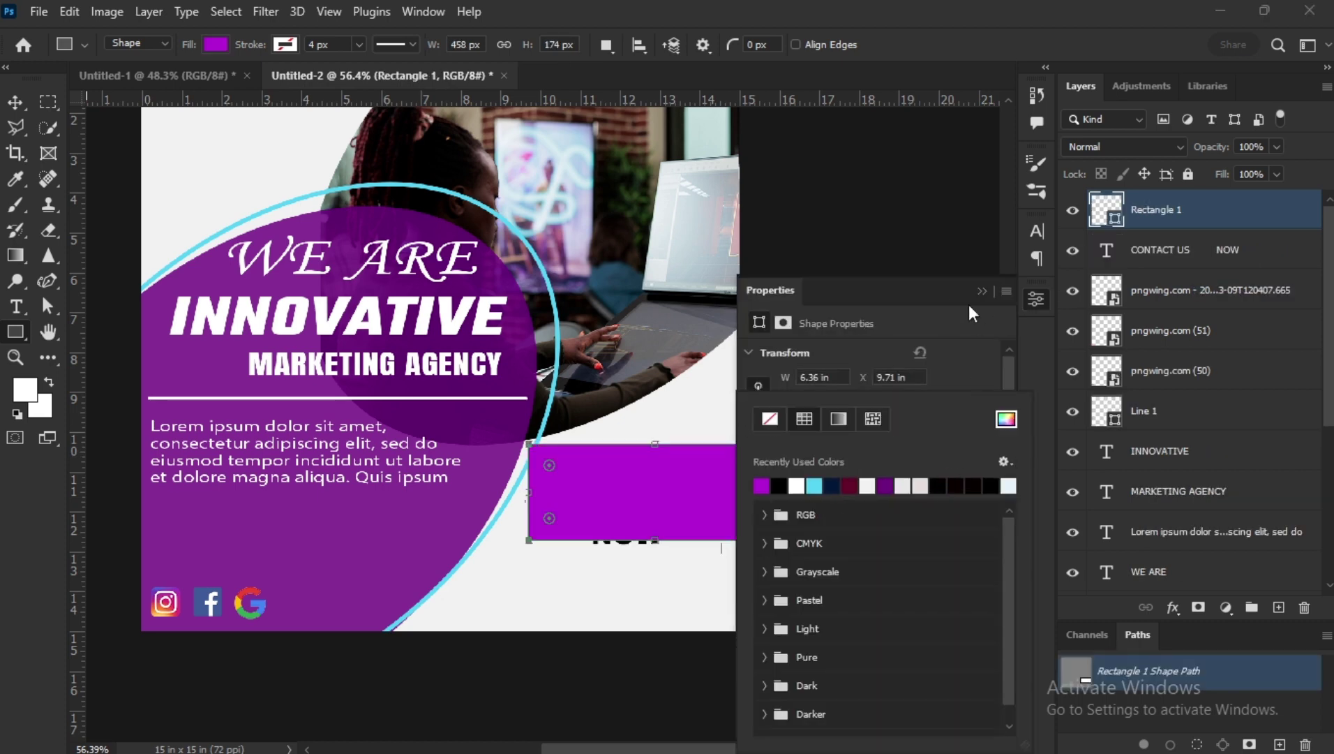
pyautogui.click(982, 290)
pyautogui.moveTo(752, 470); pyautogui.dragTo(679, 484)
# Move the CONTACT US NOW layer above the rectangle and make the text white.
pyautogui.click(15, 102)
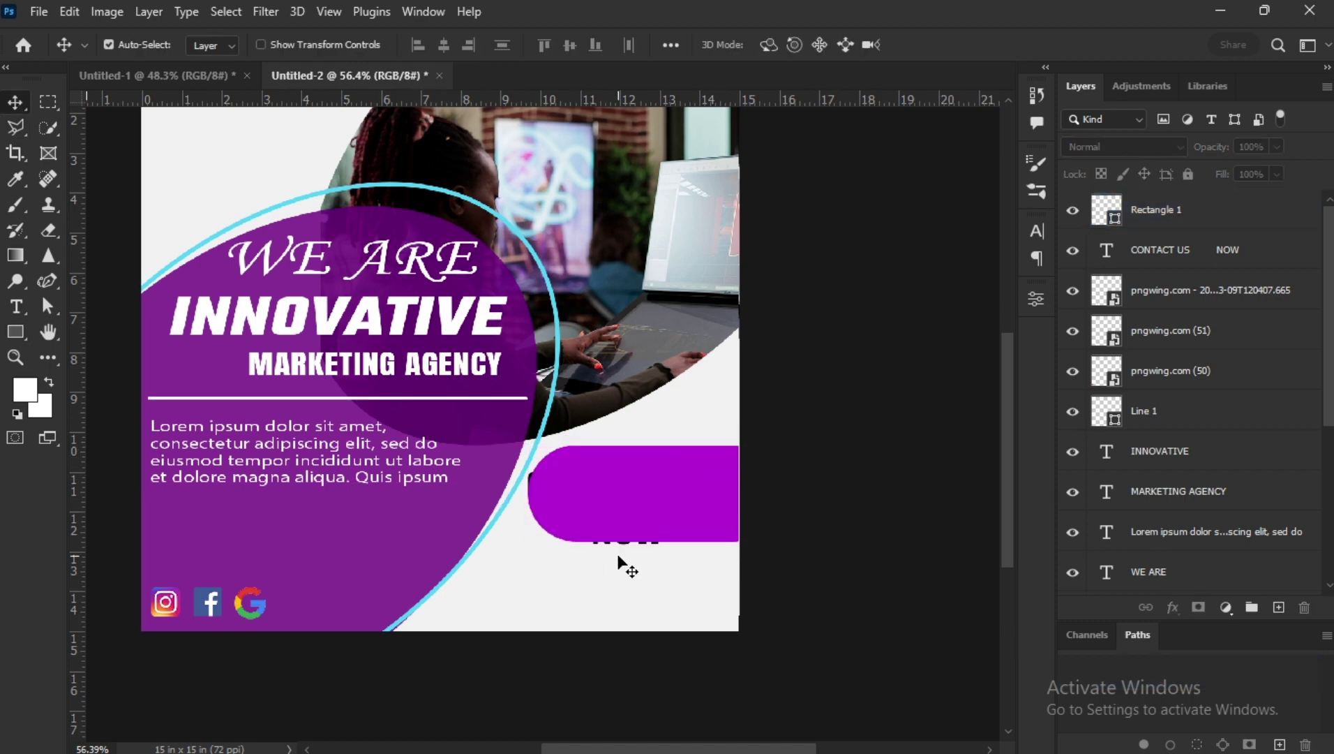
pyautogui.moveTo(1193, 245); pyautogui.dragTo(1186, 203)
pyautogui.moveTo(663, 488); pyautogui.dragTo(682, 483)
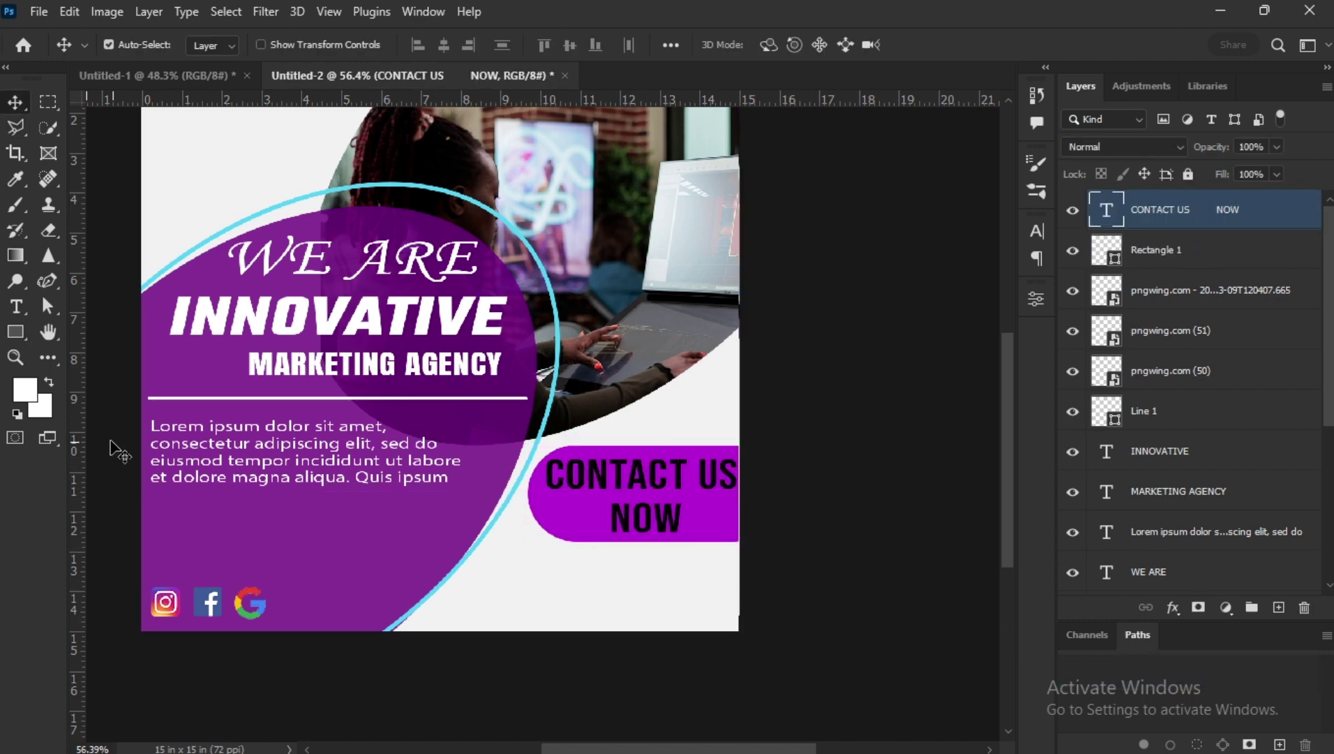
pyautogui.click(1037, 299)
pyautogui.click(1037, 230)
pyautogui.click(984, 343)
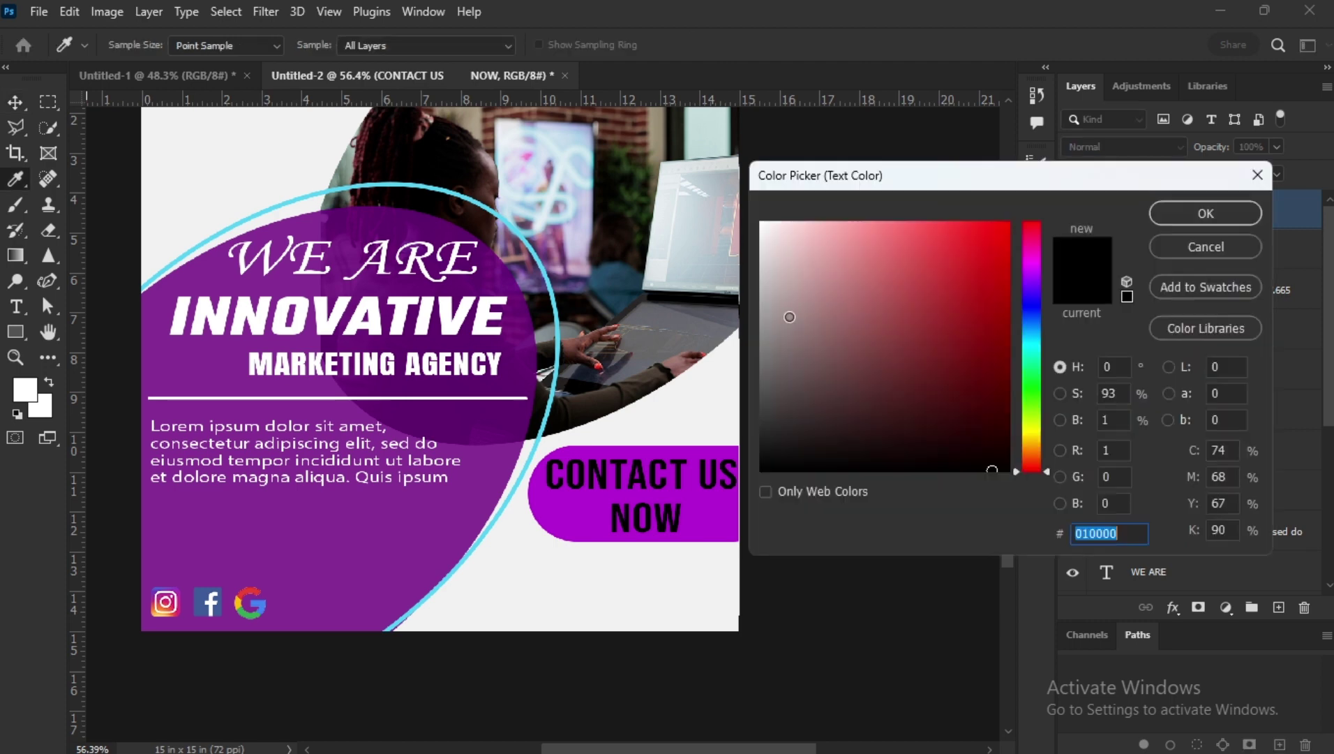
pyautogui.click(1200, 213)
# Shrink the white CONTACT US NOW text to fit on the button.
pyautogui.hotkey('ctrl', 't')
pyautogui.moveTo(646, 454); pyautogui.dragTo(660, 486)
pyautogui.click(973, 44)
pyautogui.click(695, 463)
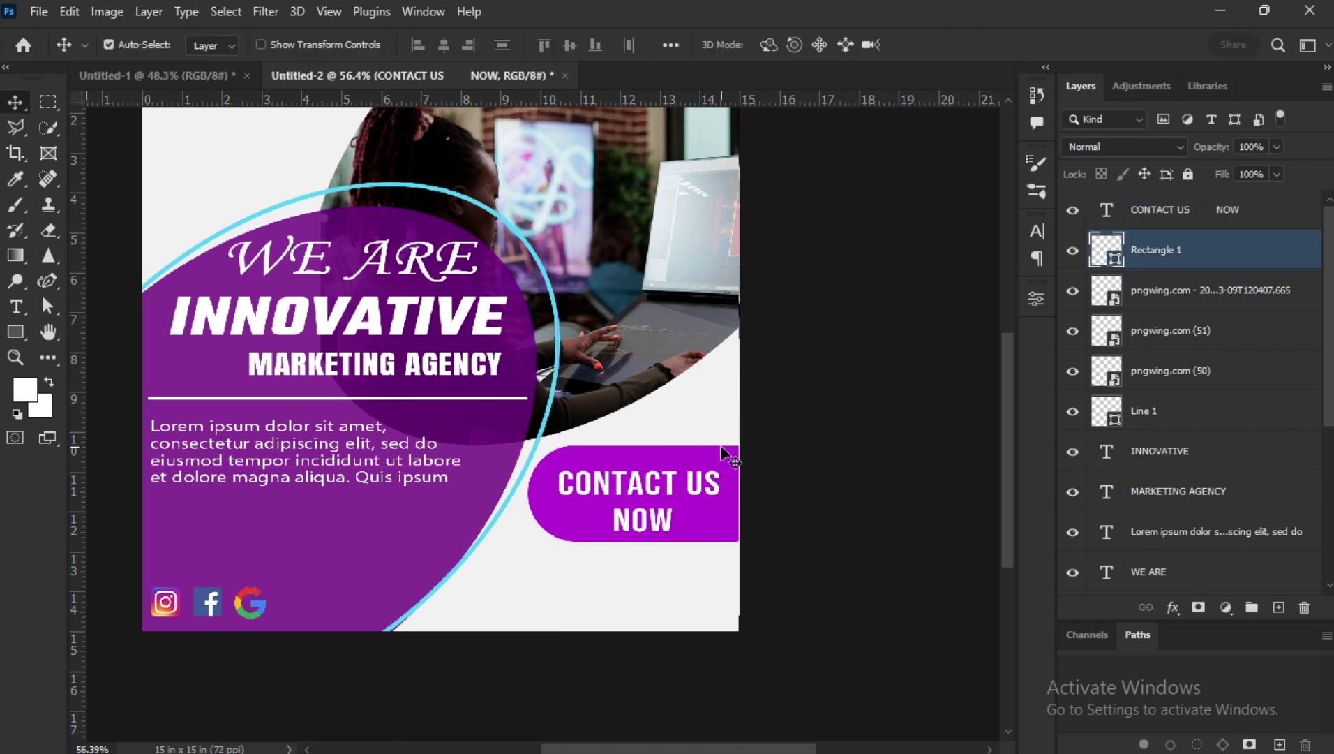
# Make the purple Rectangle 1 button slimmer by lowering its top edge and raising its bottom edge.
pyautogui.hotkey('ctrl', 't')
pyautogui.moveTo(665, 445); pyautogui.dragTo(666, 458)
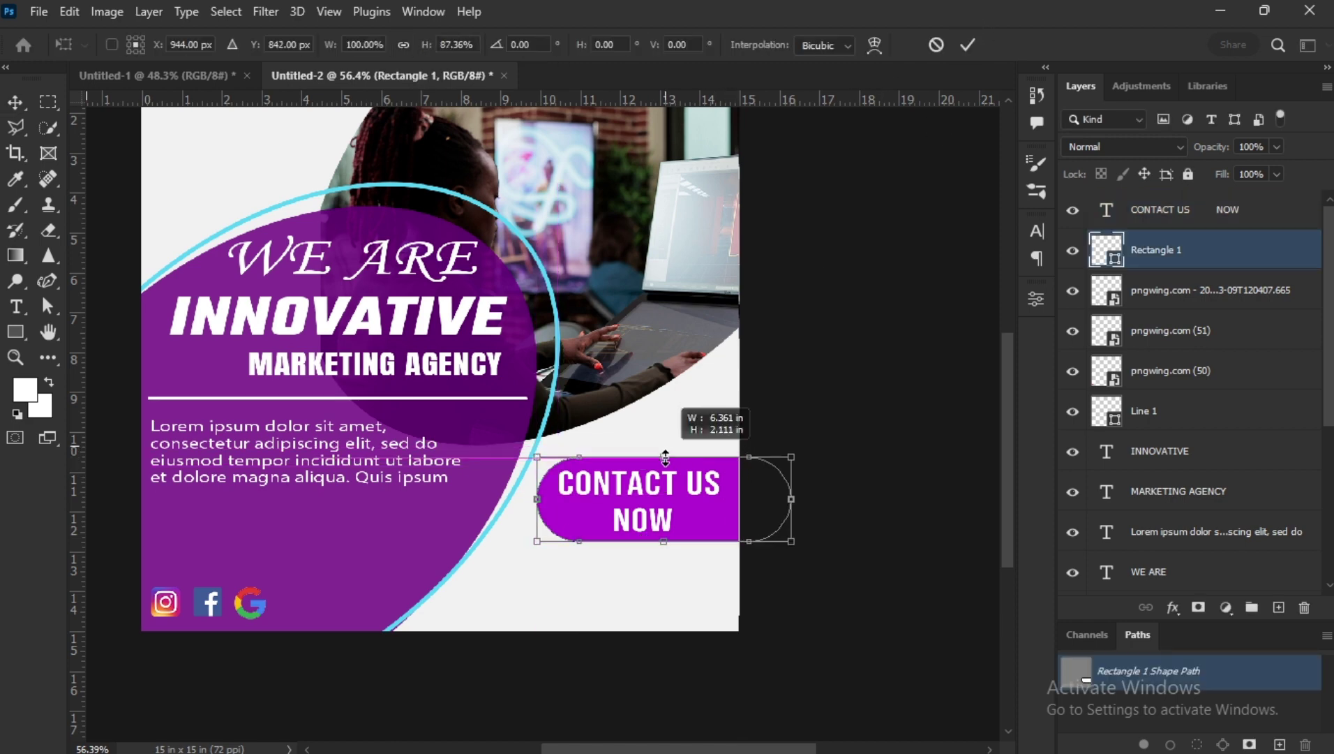
pyautogui.moveTo(664, 542); pyautogui.dragTo(664, 532)
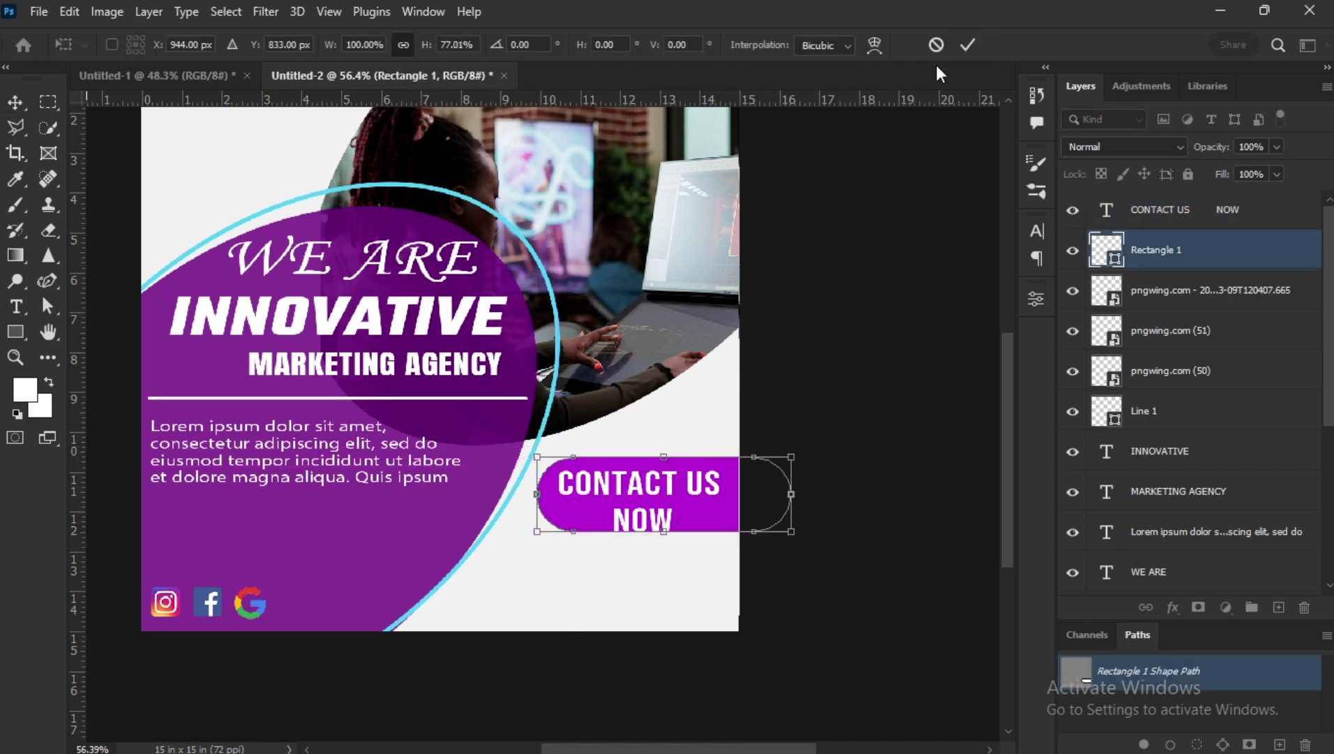
pyautogui.press('Return')
# Select the button and its CONTACT US NOW text together and shift both up and right.
pyautogui.click(666, 516)
pyautogui.scroll(-1, 830, 476)
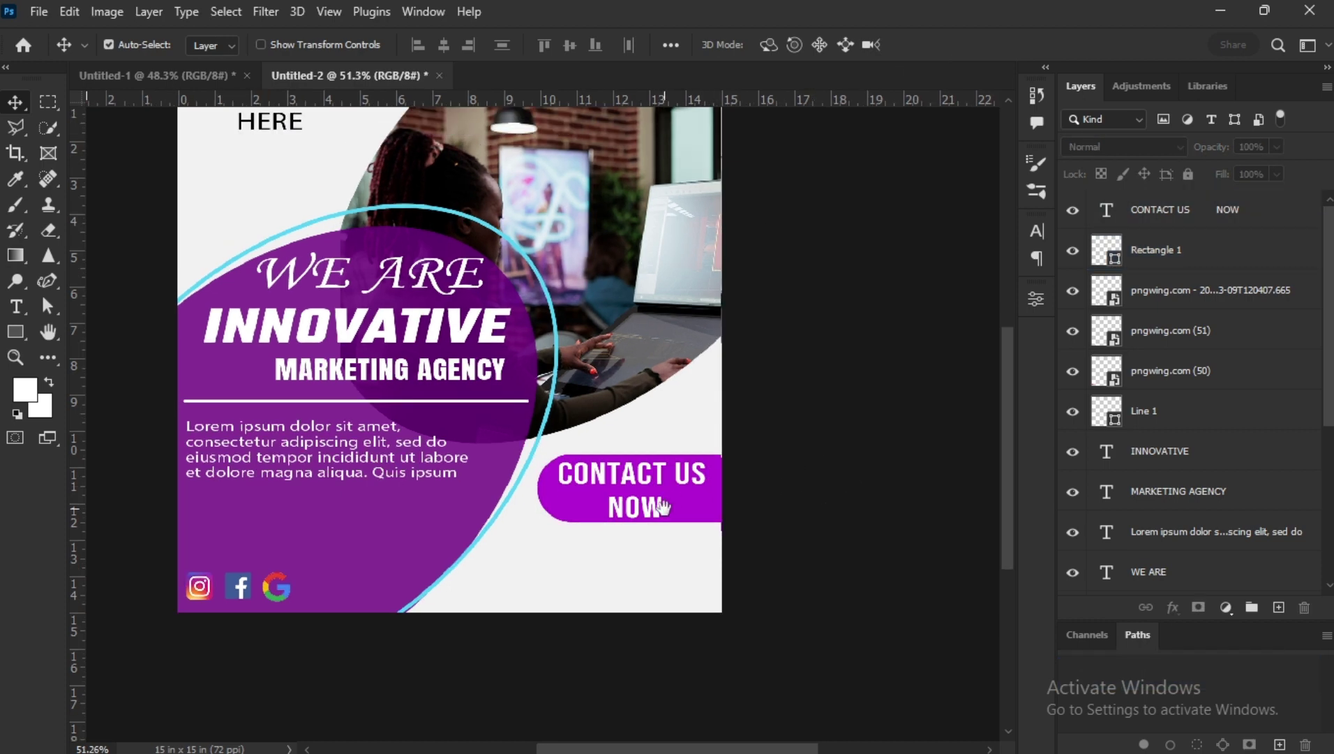
pyautogui.moveTo(662, 507); pyautogui.dragTo(692, 475)
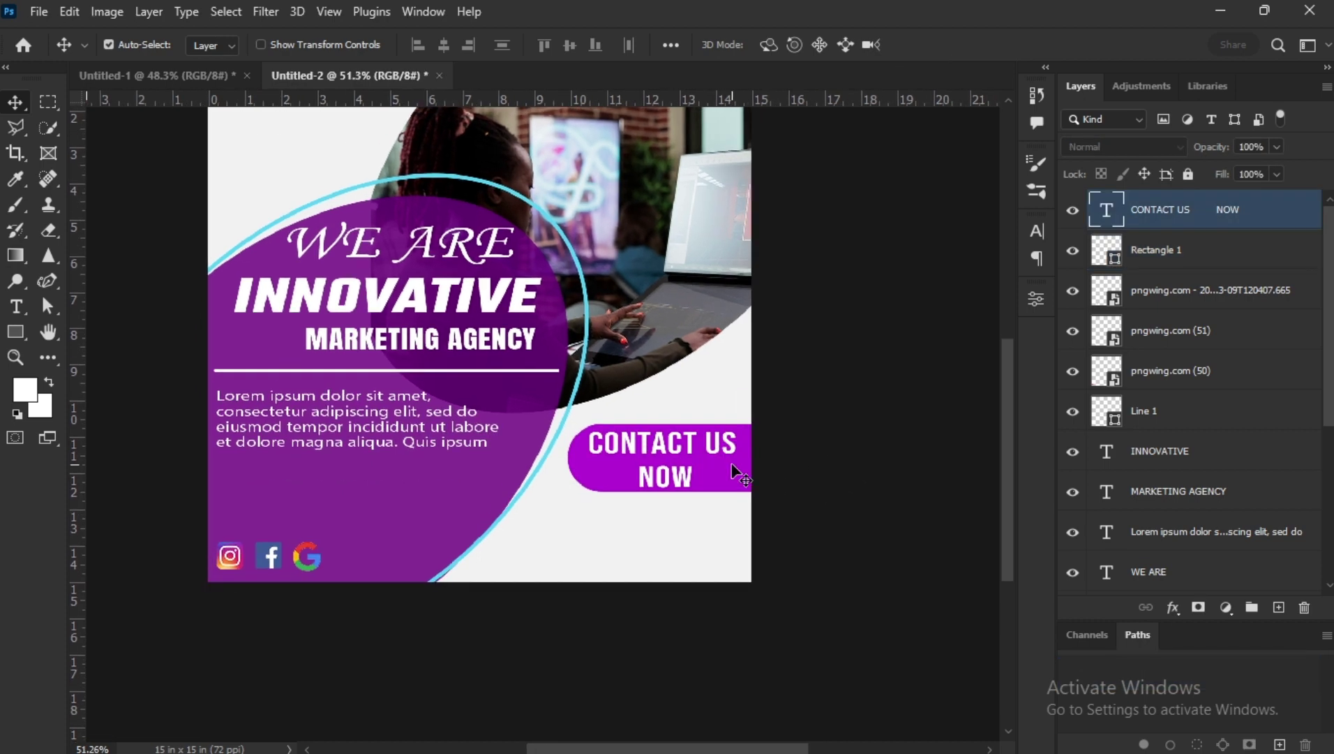
pyautogui.keyDown('shift'); pyautogui.click(1177, 255); pyautogui.keyUp('shift')
pyautogui.hotkey('shift', 'Up')
pyautogui.hotkey('shift', 'Up')
pyautogui.hotkey('shift', 'Up')
pyautogui.hotkey('shift', 'Up')
pyautogui.hotkey('shift', 'Up')
pyautogui.hotkey('shift', 'Up')
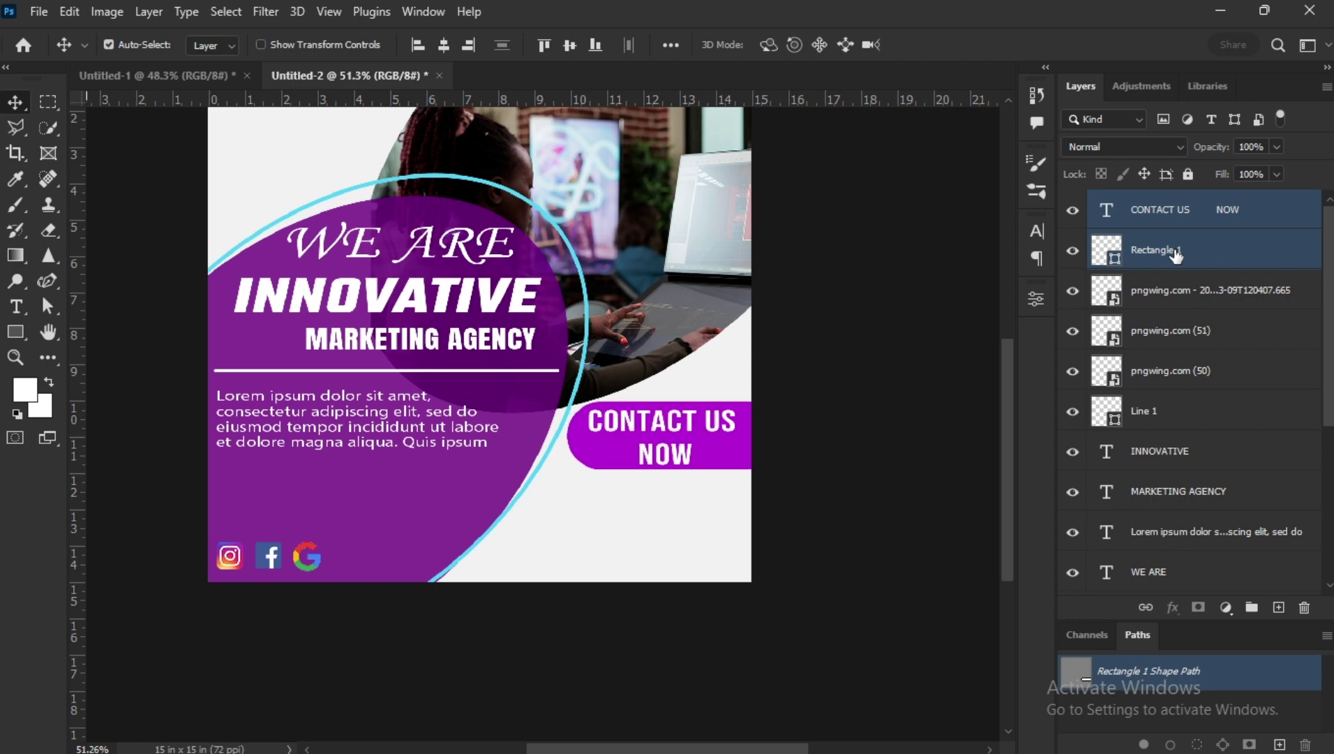
pyautogui.hotkey('shift', 'Right')
pyautogui.hotkey('shift', 'Right')
pyautogui.hotkey('shift', 'Right')
pyautogui.hotkey('shift', 'Right')
pyautogui.click(855, 376)
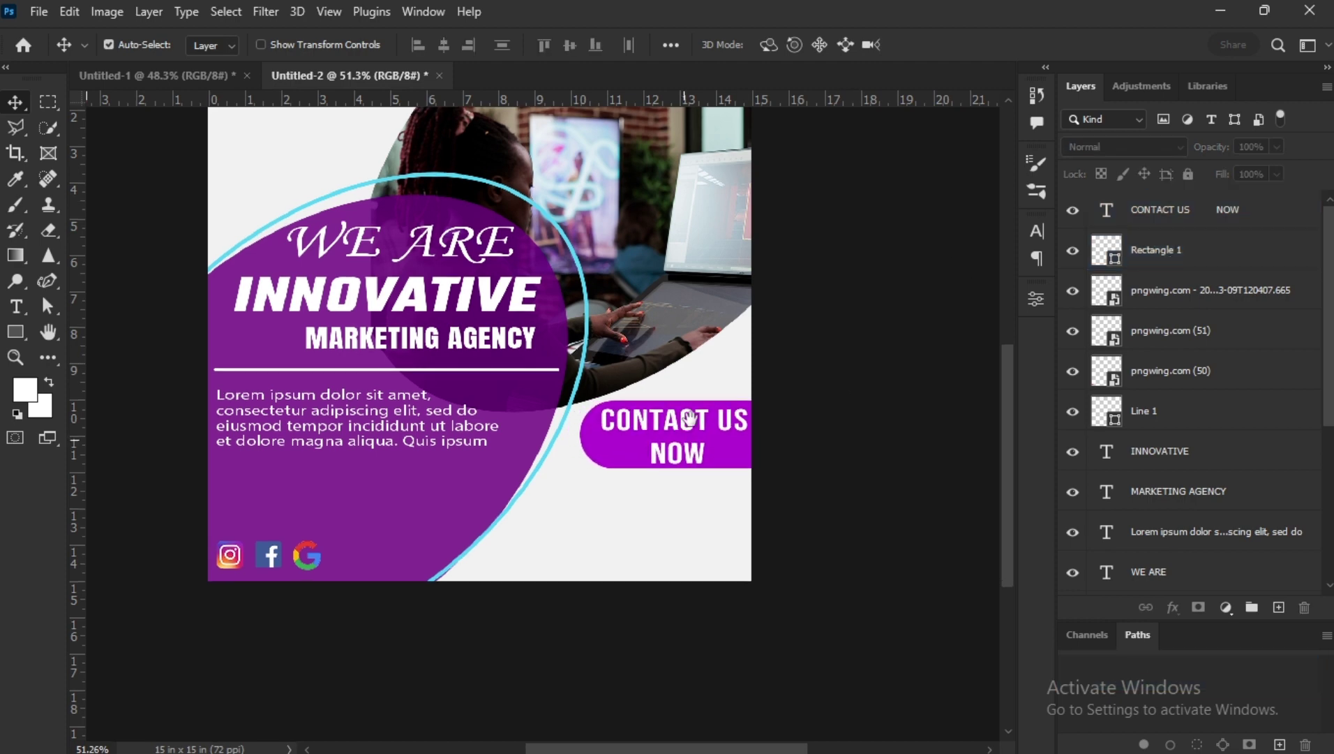
# Start a new text line near the bottom of the flyer.
pyautogui.moveTo(457, 194); pyautogui.dragTo(435, 241)
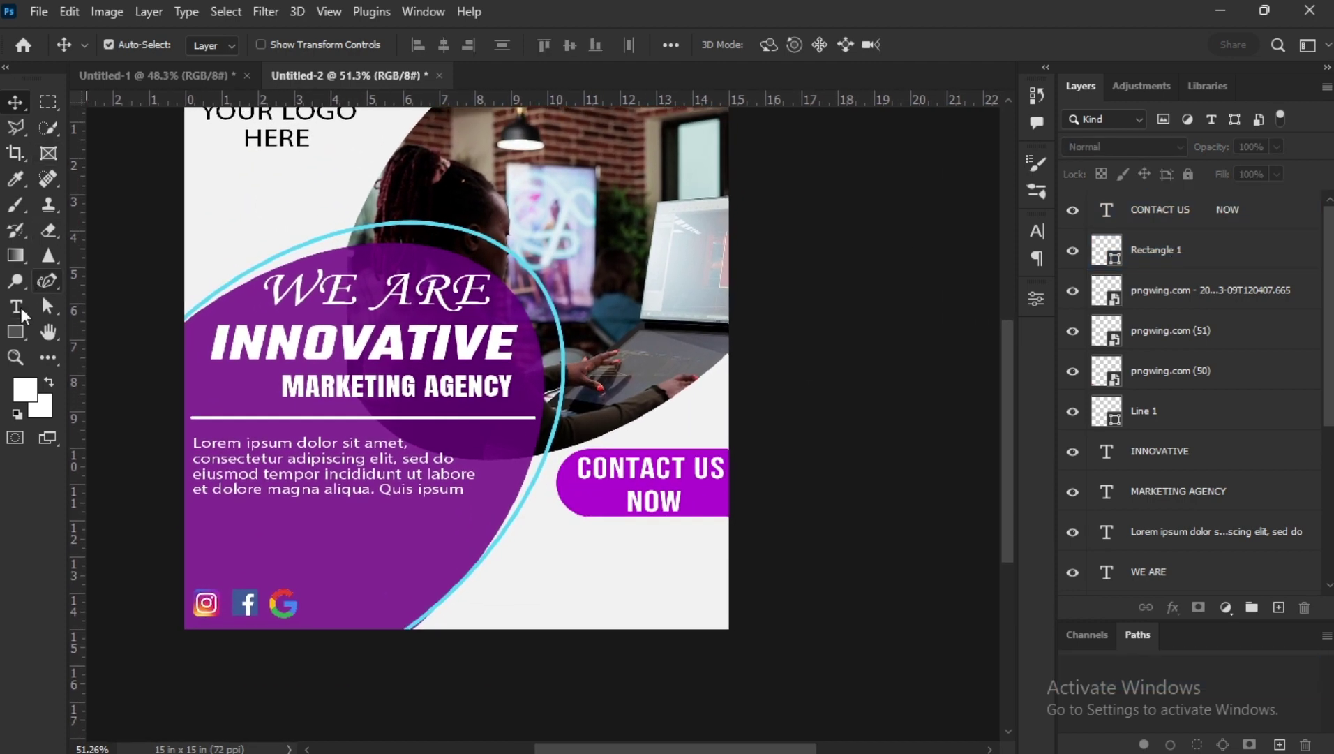
pyautogui.click(17, 308)
pyautogui.click(547, 598)
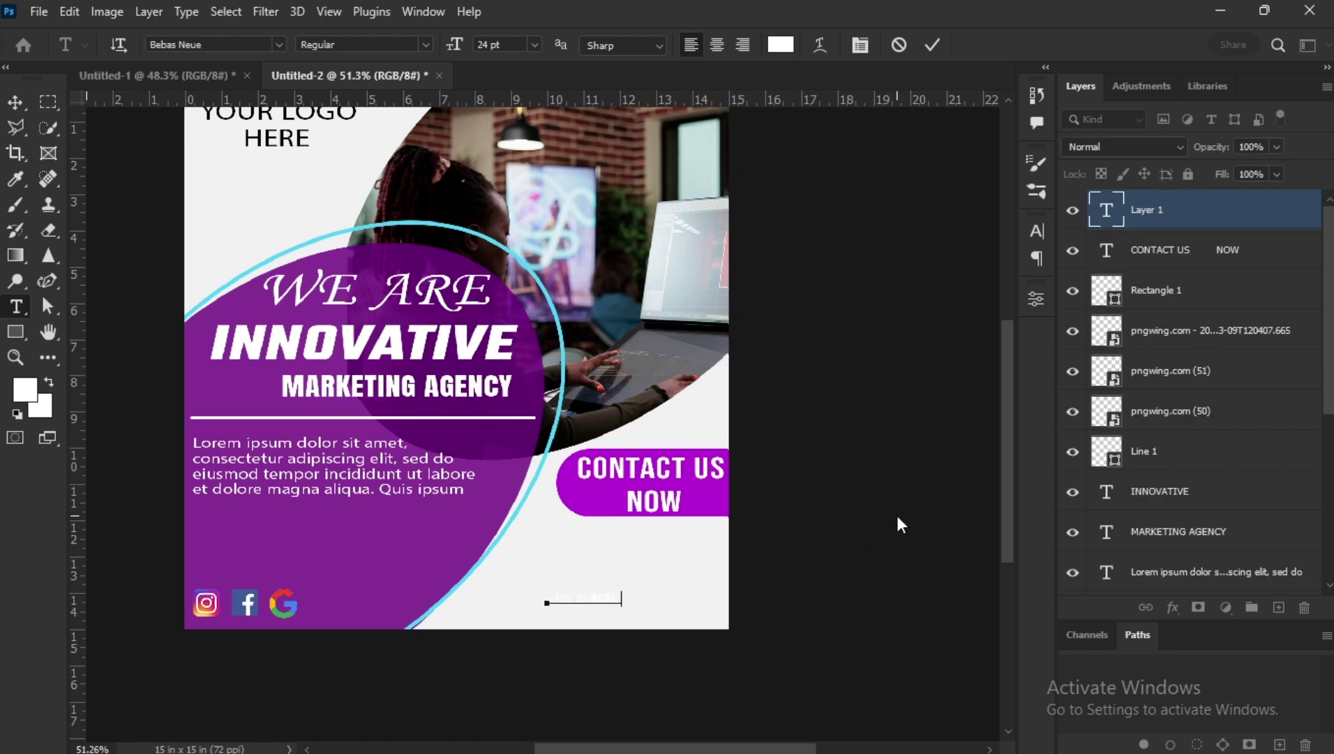
# Type a placeholder phone number and set its text colour to black.
pyautogui.write('+123 369081-92380')
pyautogui.click(15, 102)
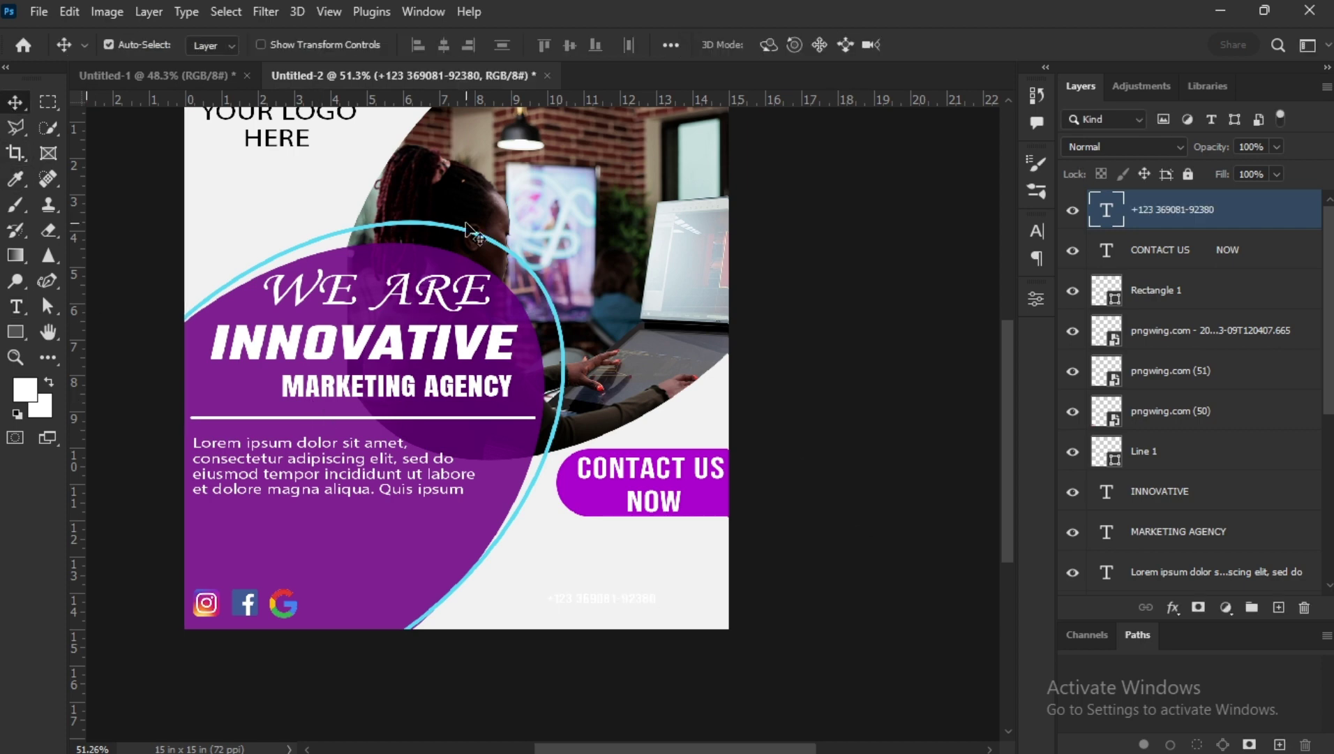
pyautogui.click(1040, 236)
pyautogui.click(985, 343)
pyautogui.click(1010, 421)
pyautogui.click(1206, 212)
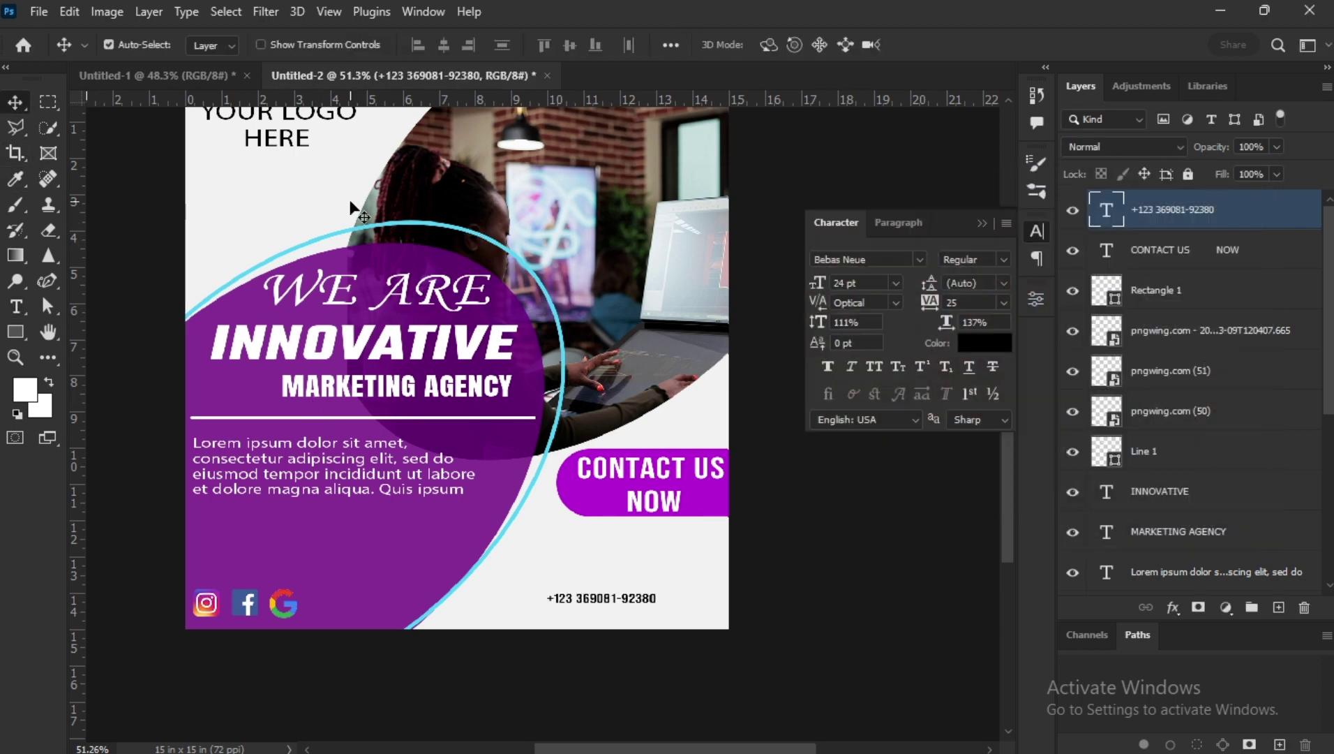
# Scale the phone number and place it under the CONTACT US NOW button.
pyautogui.hotkey('ctrl', 't')
pyautogui.moveTo(608, 606); pyautogui.dragTo(612, 559)
pyautogui.moveTo(742, 539); pyautogui.dragTo(690, 547)
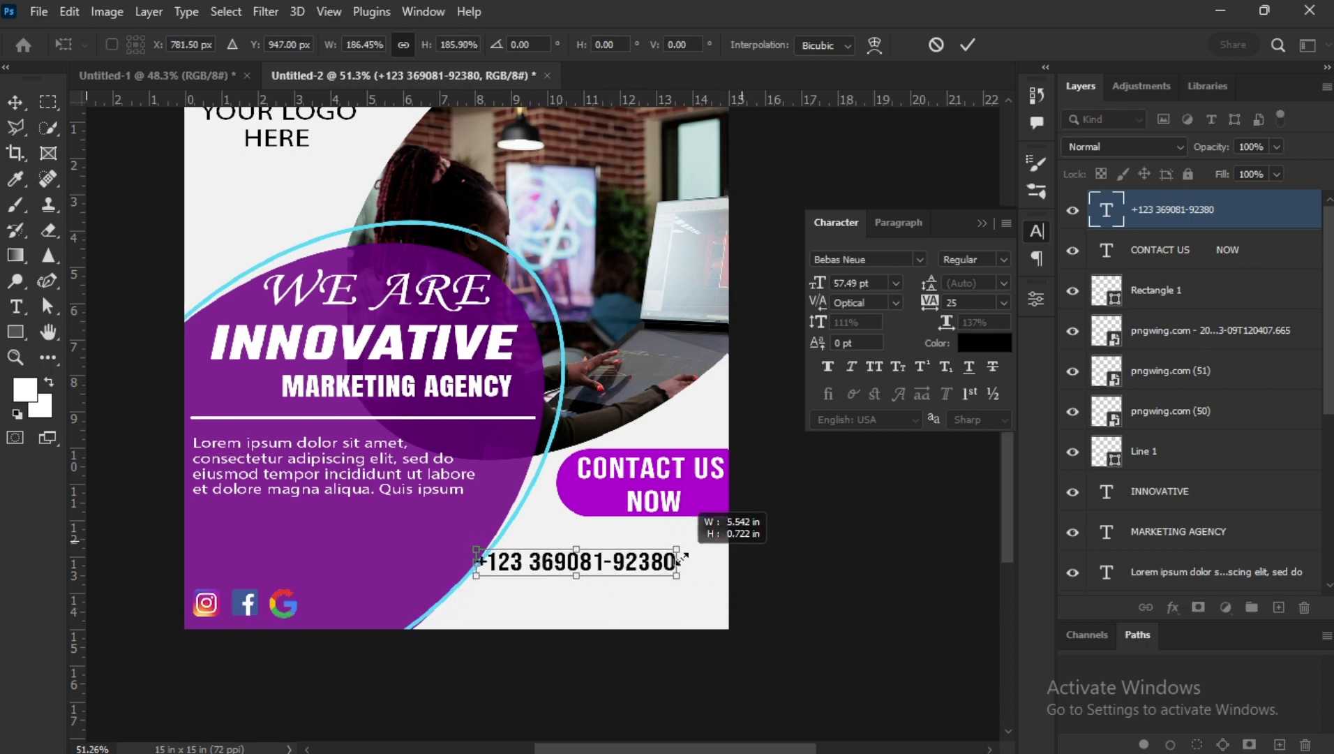
pyautogui.moveTo(611, 564); pyautogui.dragTo(659, 552)
pyautogui.click(905, 198)
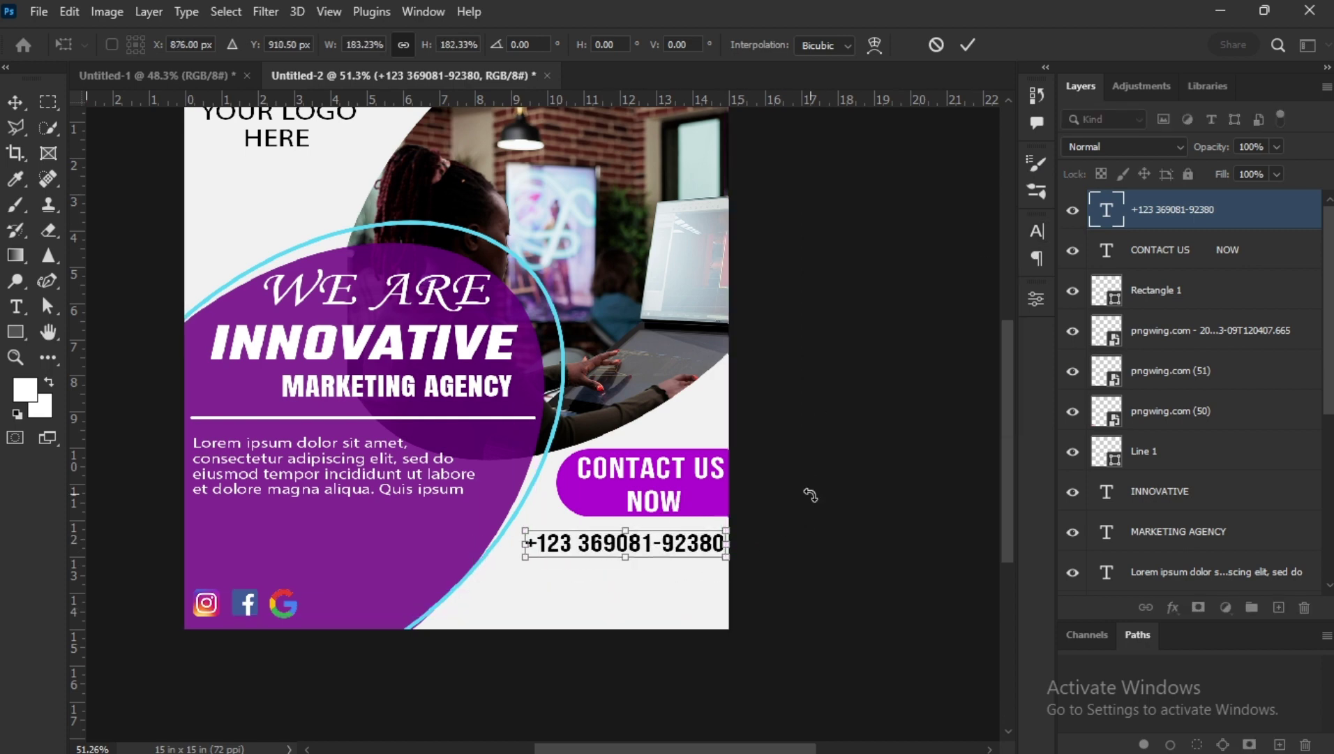
pyautogui.click(967, 45)
# Change the phone number's font to Teko, then try another font.
pyautogui.click(1037, 231)
pyautogui.click(920, 259)
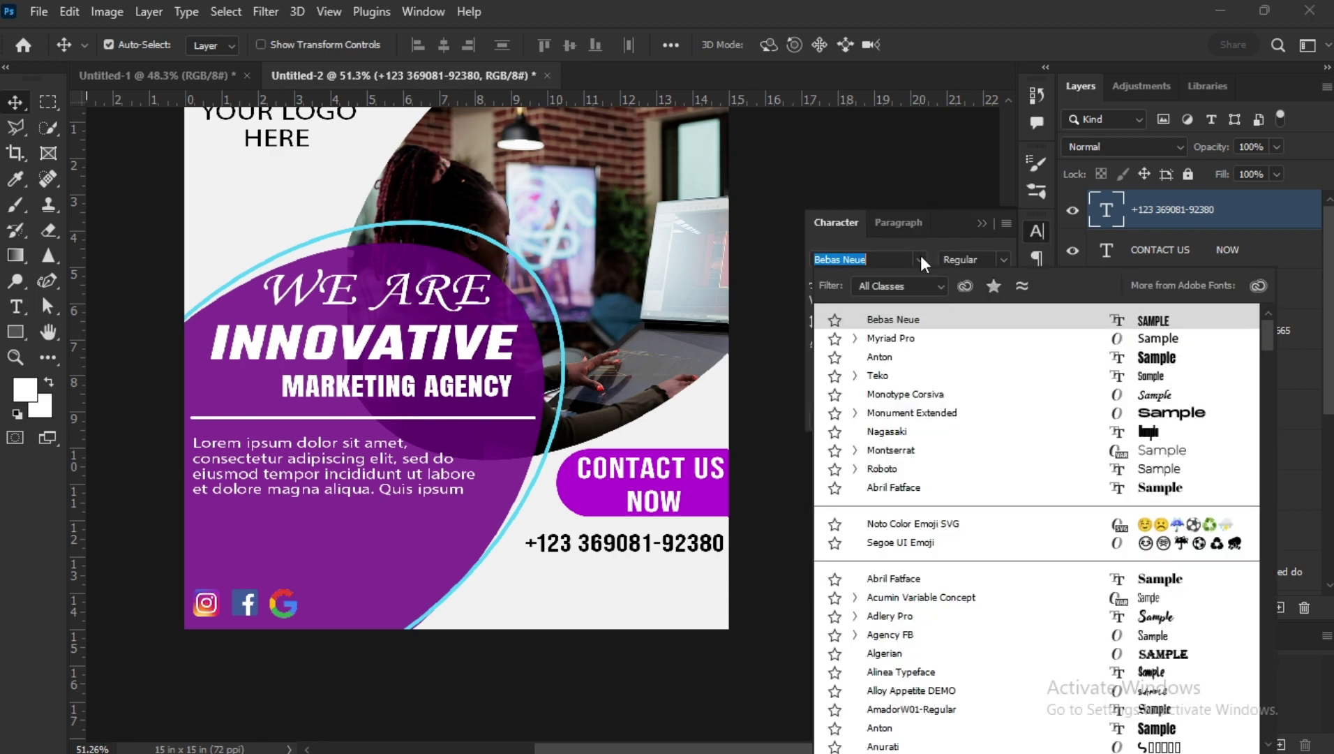
pyautogui.click(941, 375)
pyautogui.moveTo(611, 551); pyautogui.dragTo(623, 556)
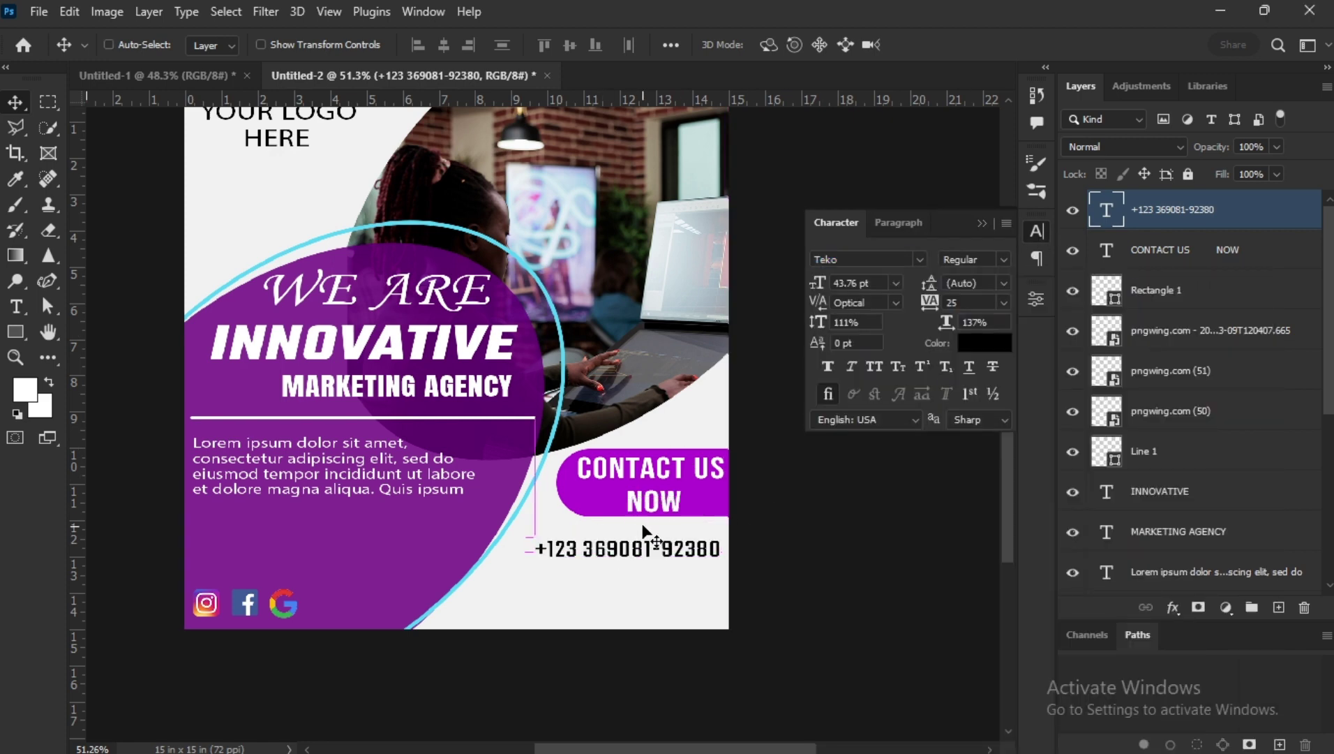
pyautogui.hotkey('ctrl', 't')
pyautogui.click(966, 45)
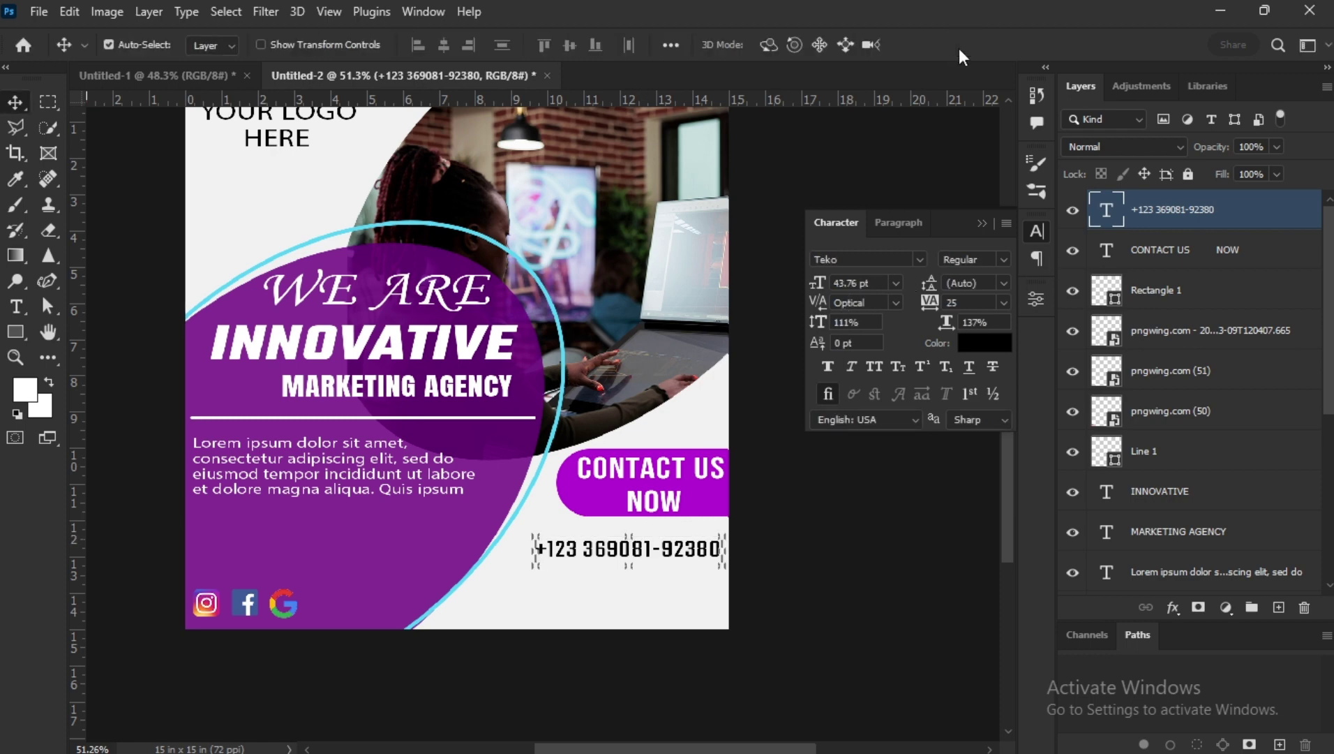
pyautogui.click(921, 259)
pyautogui.click(922, 342)
pyautogui.click(969, 269)
# Fine-tune the phone number's position beneath the button.
pyautogui.moveTo(641, 549); pyautogui.dragTo(631, 536)
pyautogui.click(847, 401)
pyautogui.moveTo(570, 501); pyautogui.dragTo(605, 510)
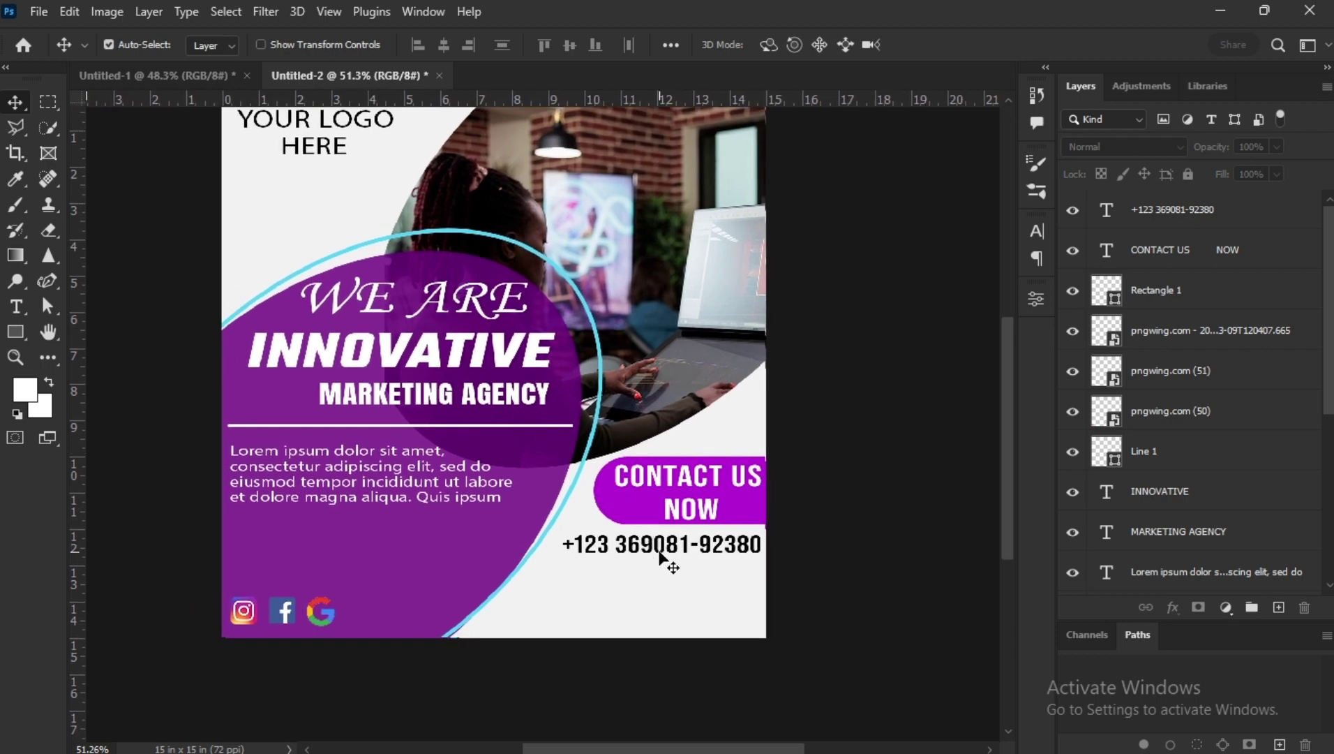
pyautogui.click(671, 562)
pyautogui.moveTo(671, 562); pyautogui.dragTo(746, 564)
pyautogui.hotkey('ctrl', 't')
# Select the button text, phone number and rectangle together and adjust their vertical position.
pyautogui.click(967, 45)
pyautogui.click(909, 559)
pyautogui.click(1186, 249)
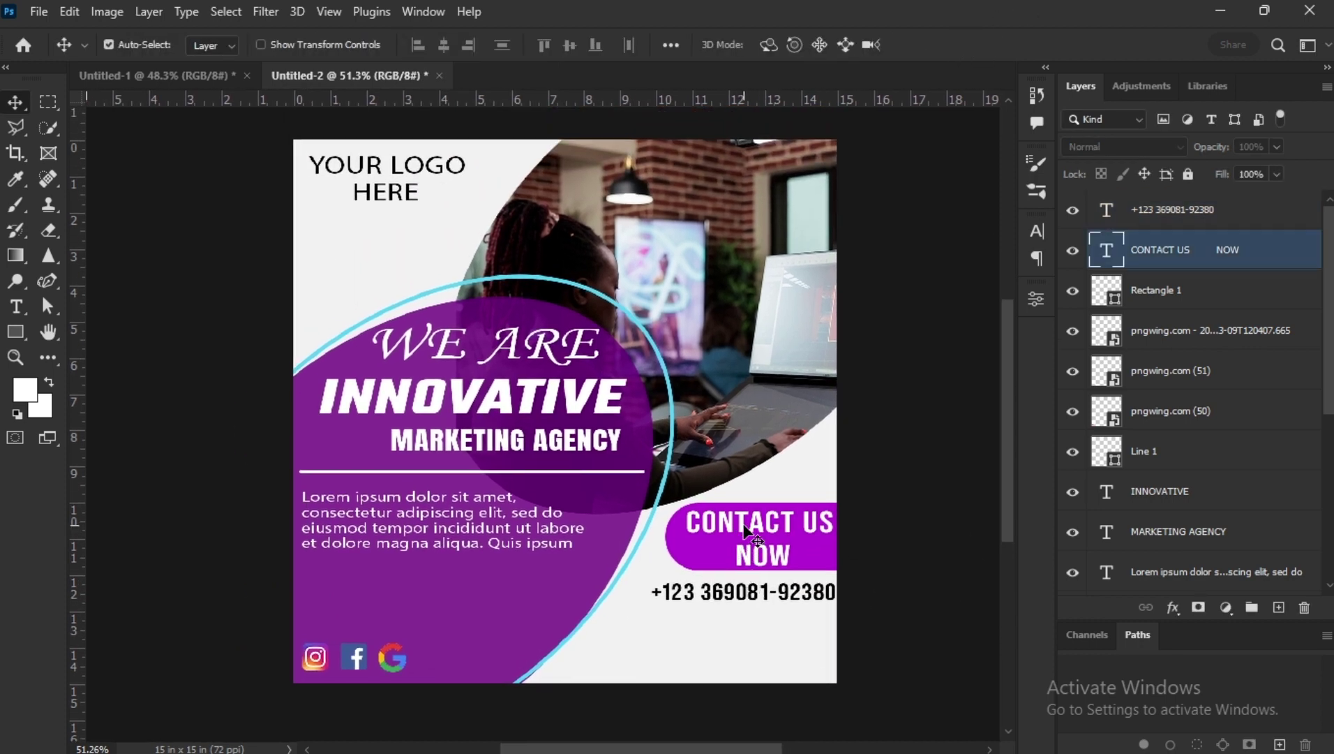
pyautogui.keyDown('shift'); pyautogui.click(1207, 212); pyautogui.keyUp('shift')
pyautogui.keyDown('shift'); pyautogui.click(1194, 295); pyautogui.keyUp('shift')
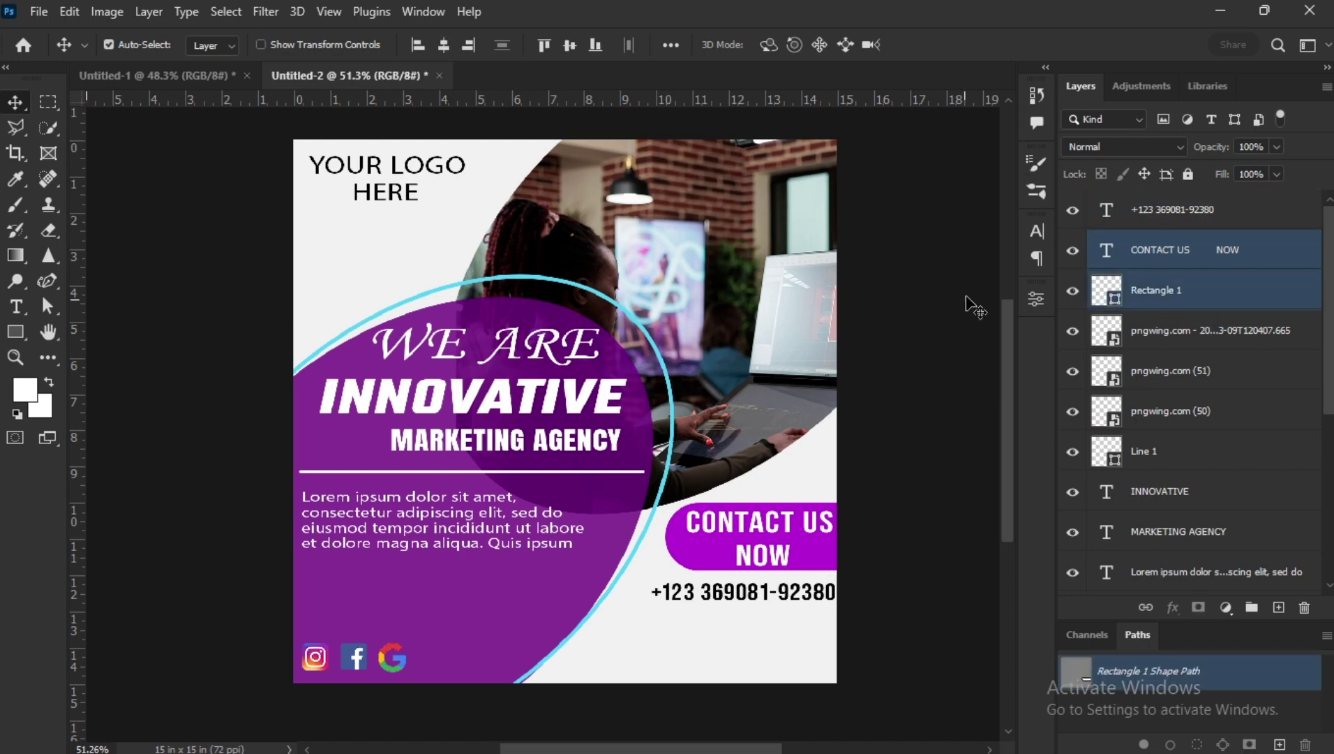
pyautogui.hotkey('shift', 'Down')
pyautogui.hotkey('shift', 'Down')
pyautogui.hotkey('shift', 'Down')
pyautogui.hotkey('shift', 'Down')
pyautogui.hotkey('shift', 'Down')
pyautogui.hotkey('shift', 'Down')
pyautogui.hotkey('shift', 'Down')
pyautogui.hotkey('shift', 'Down')
pyautogui.hotkey('shift', 'Down')
pyautogui.hotkey('shift', 'Down')
pyautogui.hotkey('shift', 'Down')
pyautogui.hotkey('shift', 'Down')
pyautogui.hotkey('shift', 'Down')
pyautogui.hotkey('shift', 'Down')
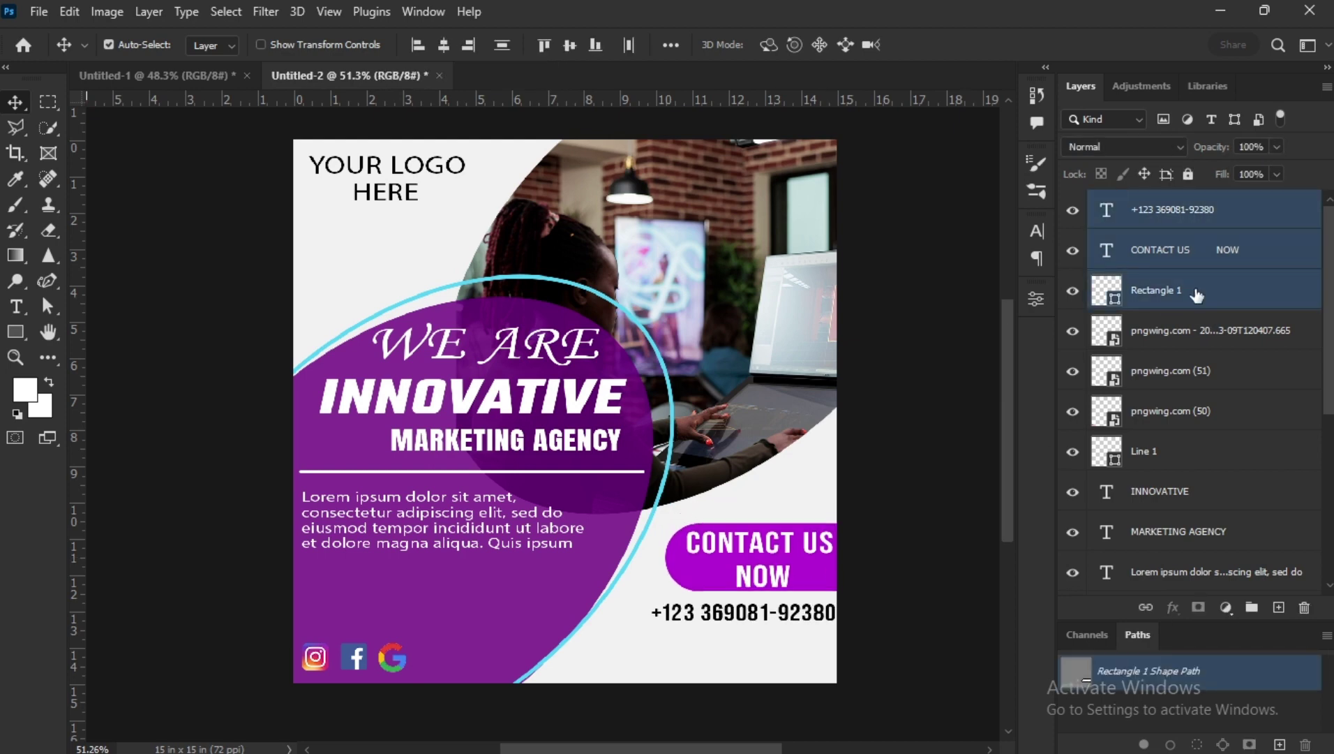
pyautogui.hotkey('shift', 'Up')
pyautogui.hotkey('shift', 'Up')
pyautogui.hotkey('shift', 'Up')
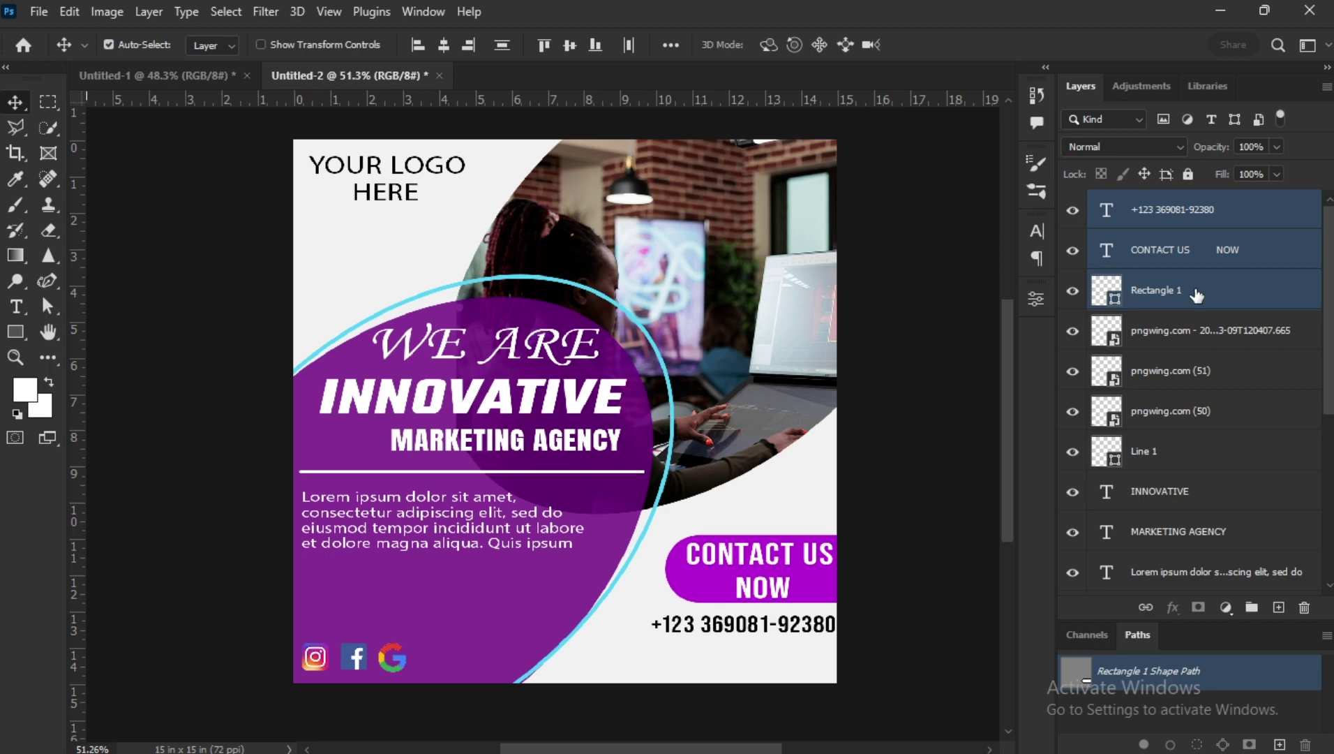
pyautogui.click(871, 480)
# Open Layer Style for Rectangle 1 and tick Drop Shadow.
pyautogui.scroll(3, 782, 441)
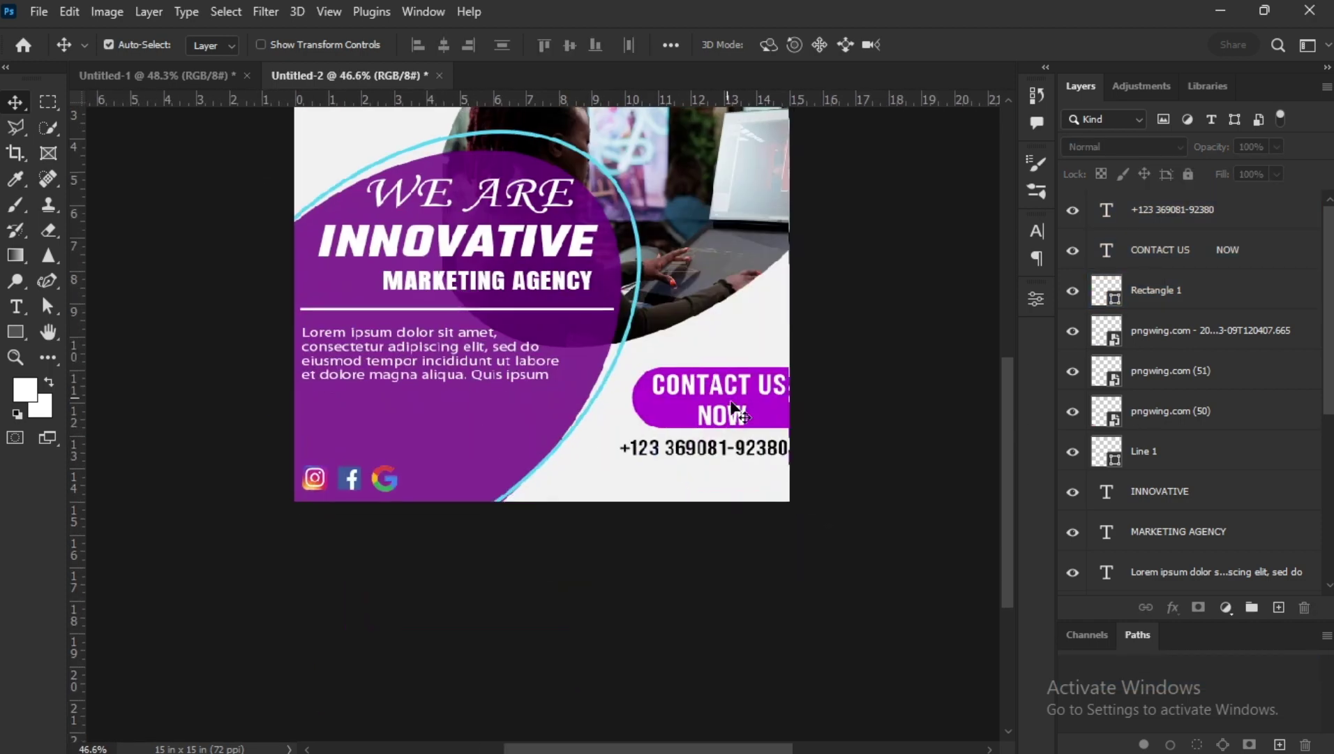
pyautogui.click(1187, 241)
pyautogui.doubleClick(1246, 298)
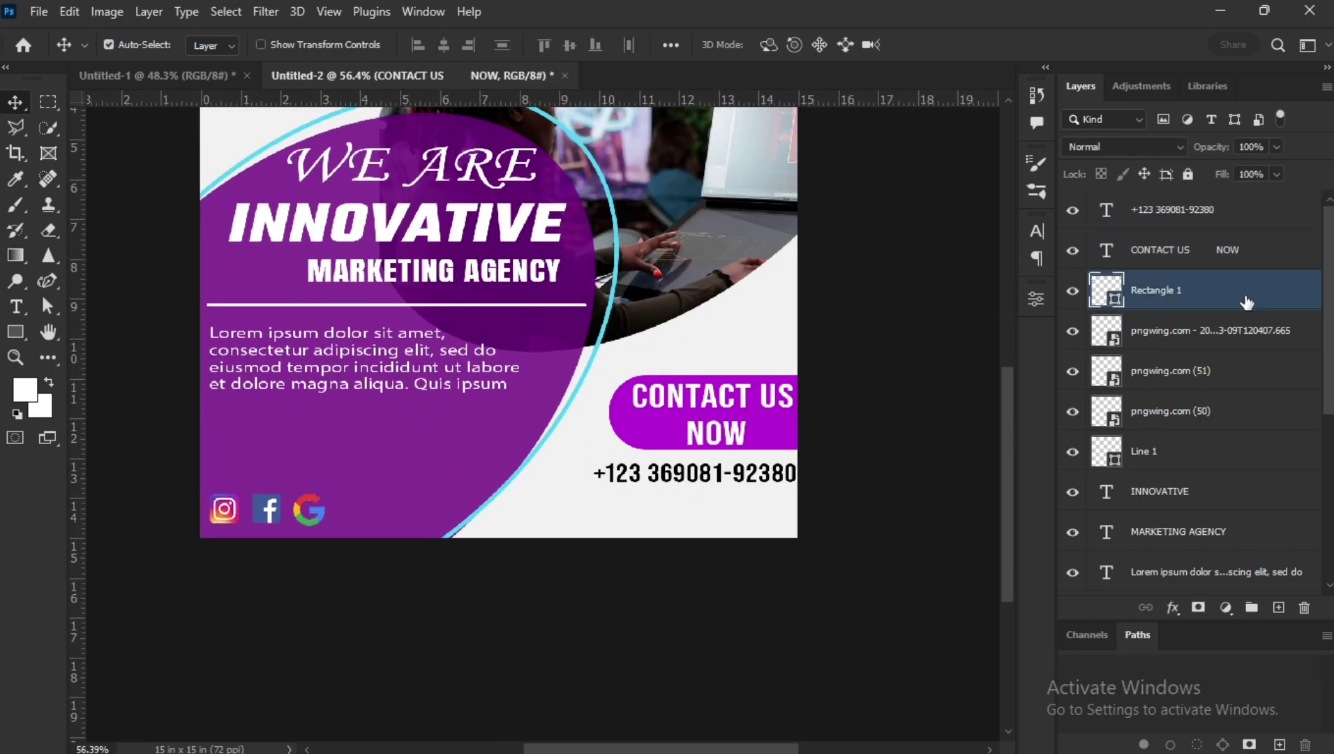
pyautogui.click(698, 520)
# Set the drop shadow to 14 px distance, 0% spread, 21 px size and apply it.
pyautogui.moveTo(897, 118); pyautogui.dragTo(1020, 132)
pyautogui.moveTo(1108, 359); pyautogui.dragTo(1102, 361)
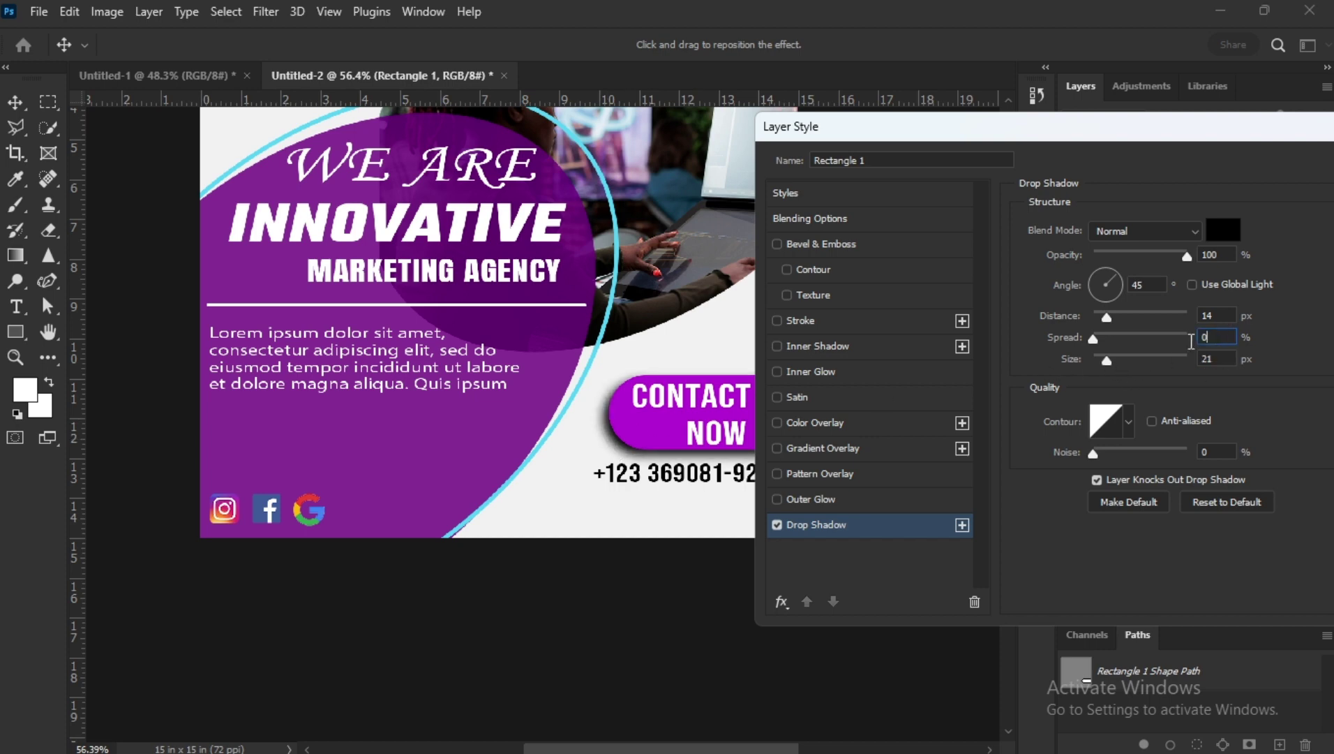
pyautogui.moveTo(1241, 127); pyautogui.dragTo(1052, 129)
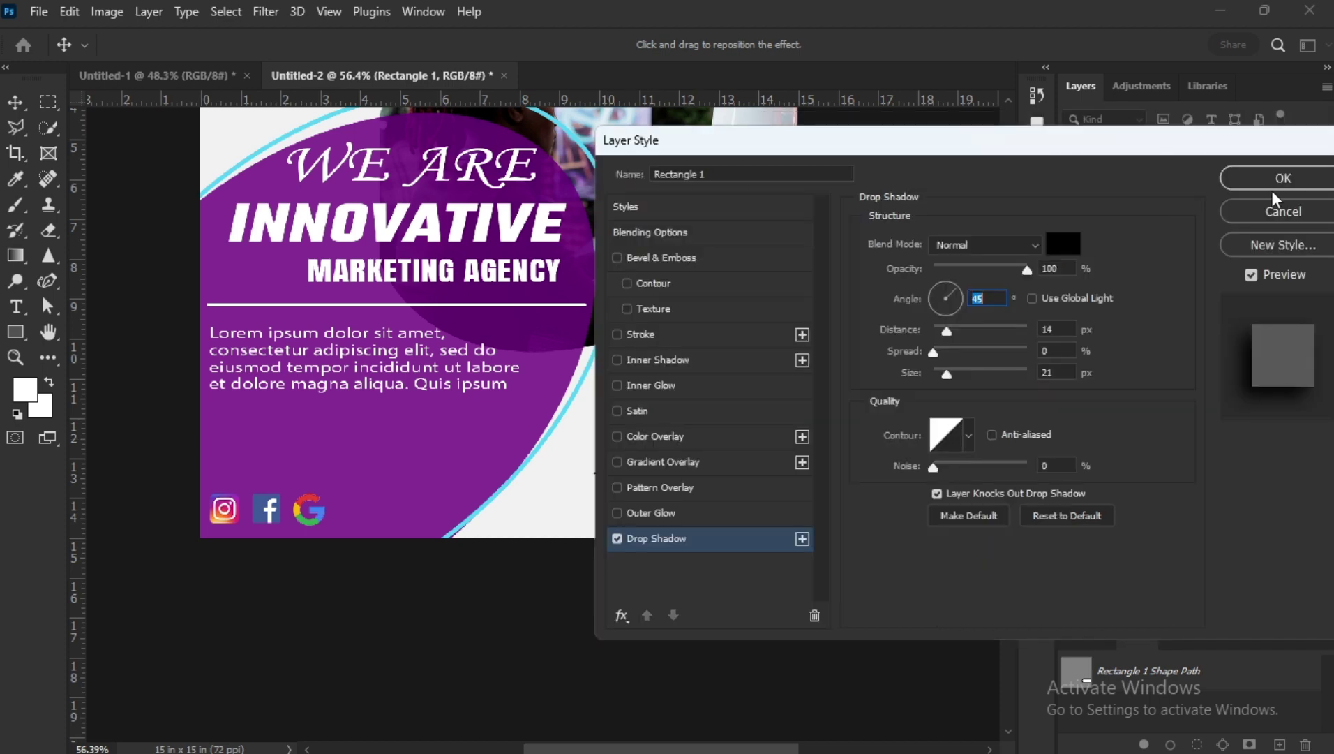
pyautogui.click(1282, 175)
# Pan and zoom to view the whole post with the shadowed button.
pyautogui.scroll(-3, 696, 427)
pyautogui.moveTo(661, 396); pyautogui.dragTo(691, 483)
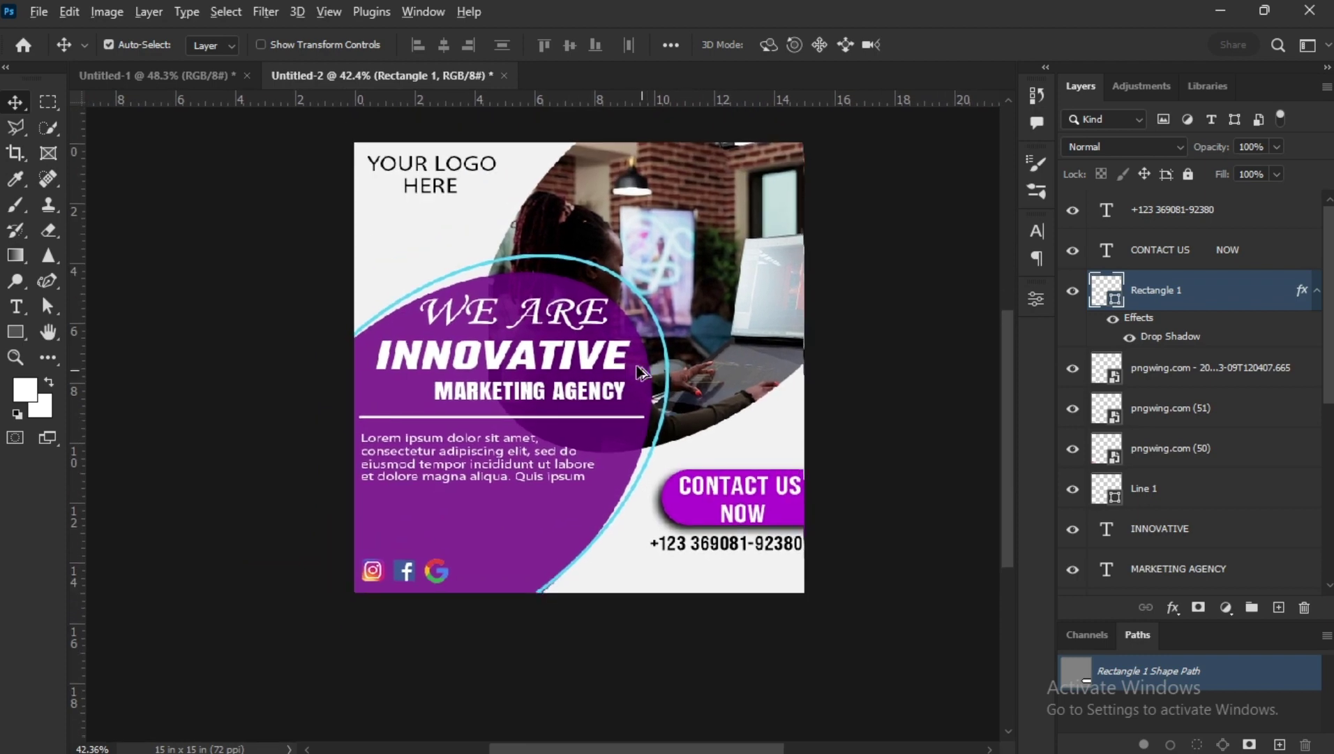
pyautogui.moveTo(482, 254); pyautogui.dragTo(604, 405)
pyautogui.scroll(4, 605, 405)
pyautogui.moveTo(548, 323); pyautogui.dragTo(587, 430)
pyautogui.scroll(4, 587, 433)
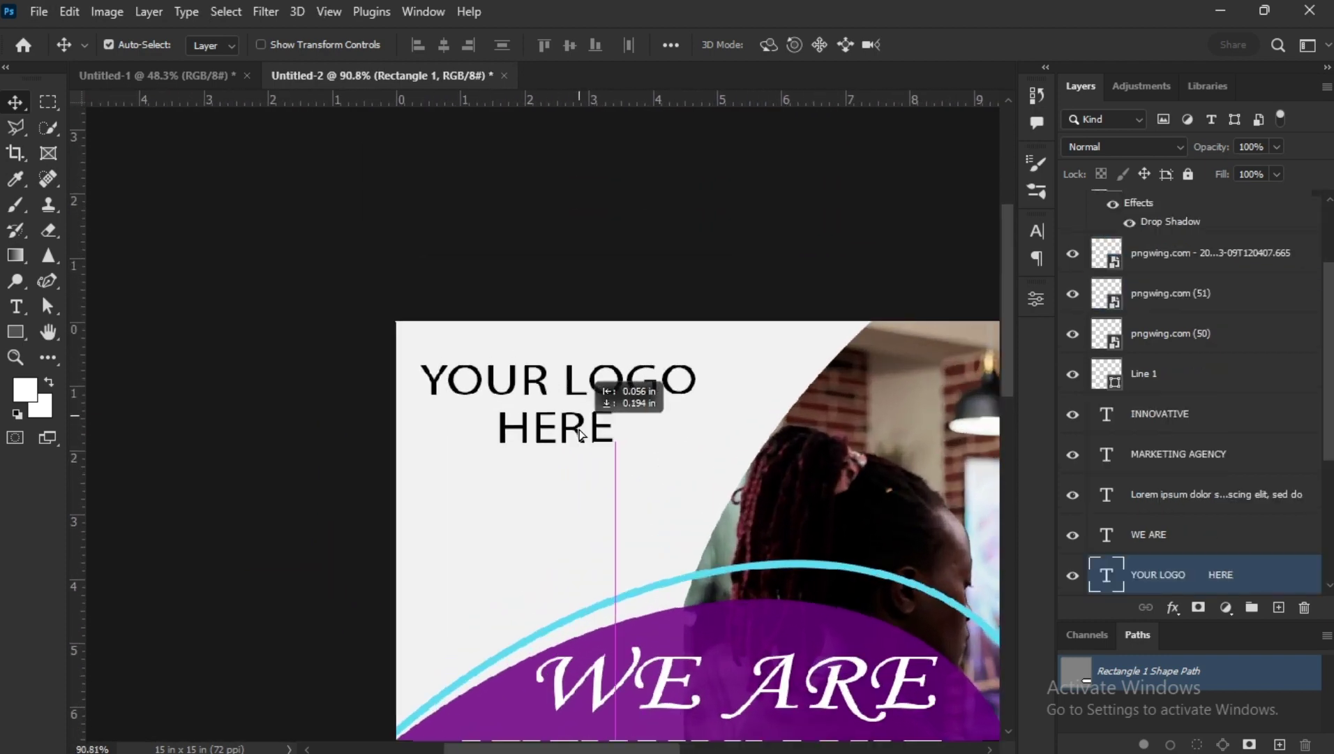
# Select the top phone number layer, draw a first circle, then delete that attempt.
pyautogui.click(681, 450)
pyautogui.scroll(-4, 681, 457)
pyautogui.scroll(3, 1196, 290)
pyautogui.click(1180, 206)
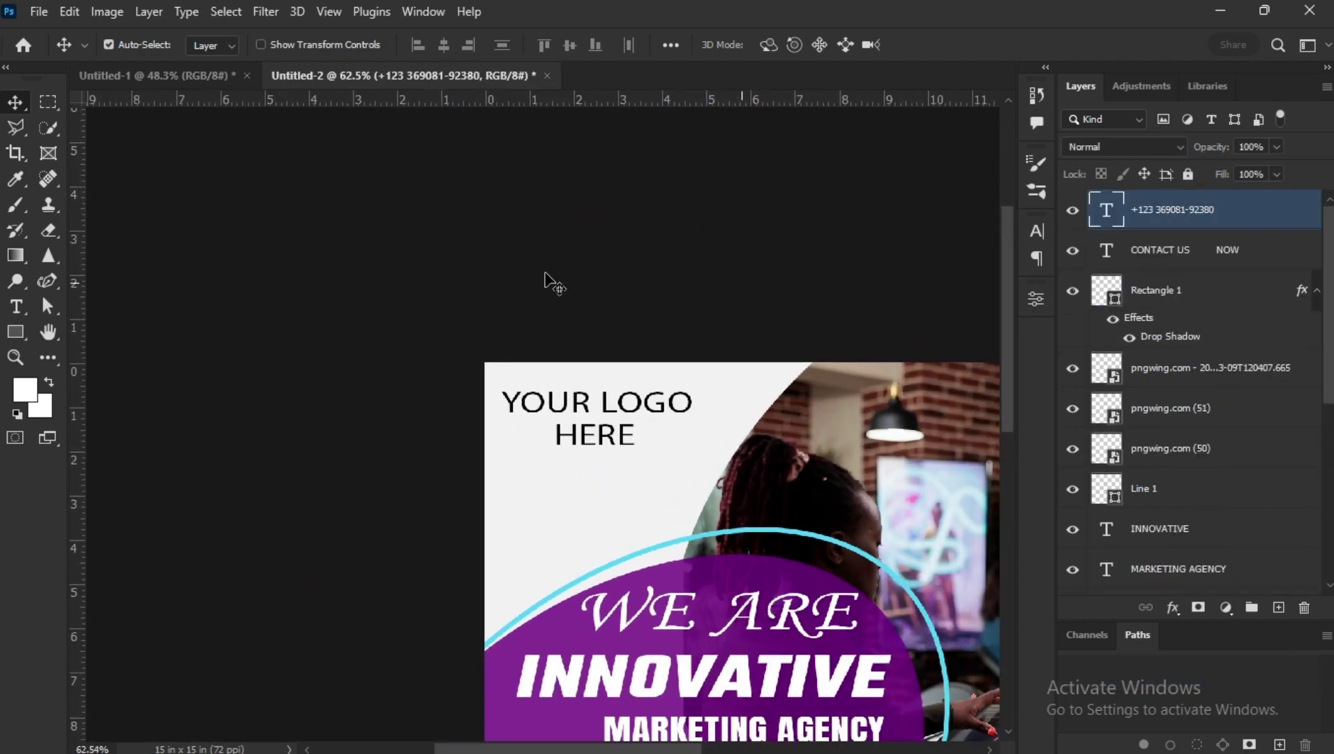
pyautogui.click(15, 335)
pyautogui.moveTo(327, 424); pyautogui.dragTo(486, 534)
pyautogui.press('v')
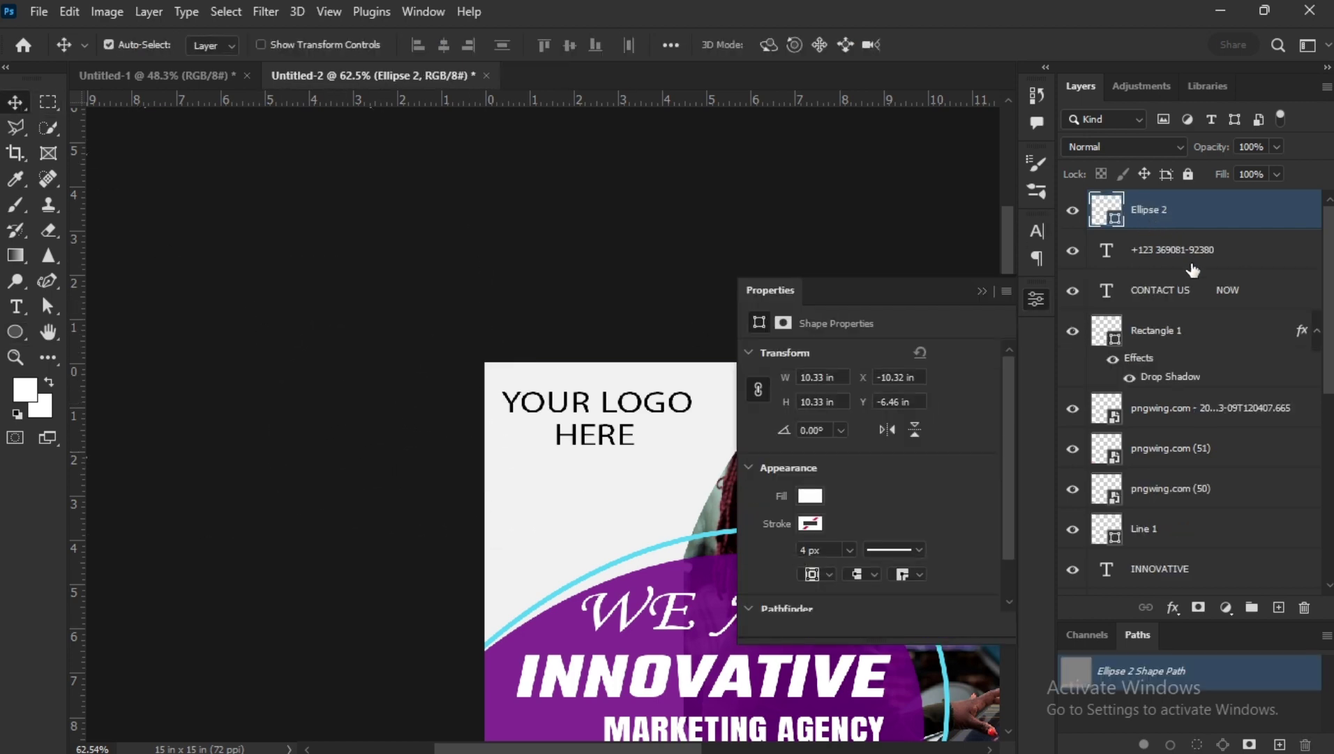
pyautogui.press('Delete')
# Draw a large circle with the Ellipse tool and move it toward the top-left corner.
pyautogui.click(17, 329)
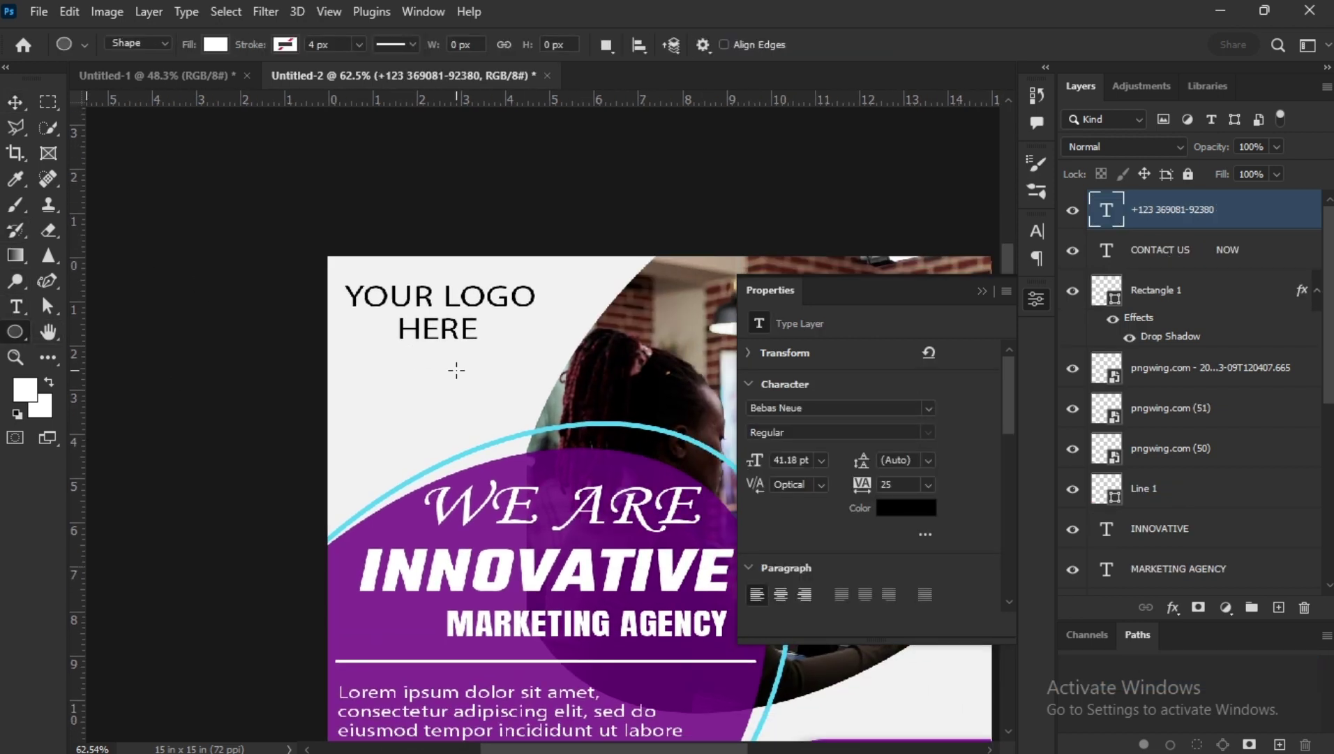
pyautogui.moveTo(454, 370); pyautogui.dragTo(690, 603)
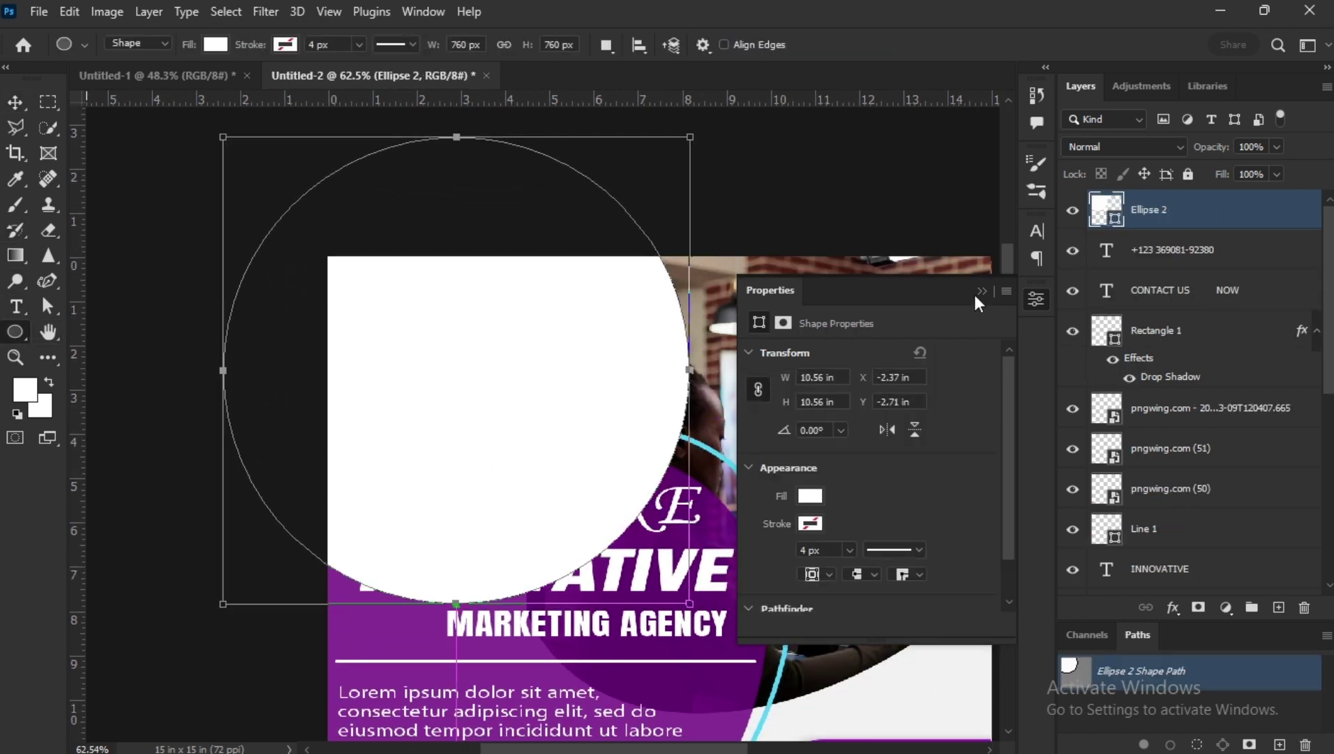
pyautogui.click(975, 295)
pyautogui.press('v')
pyautogui.moveTo(472, 399); pyautogui.dragTo(383, 264)
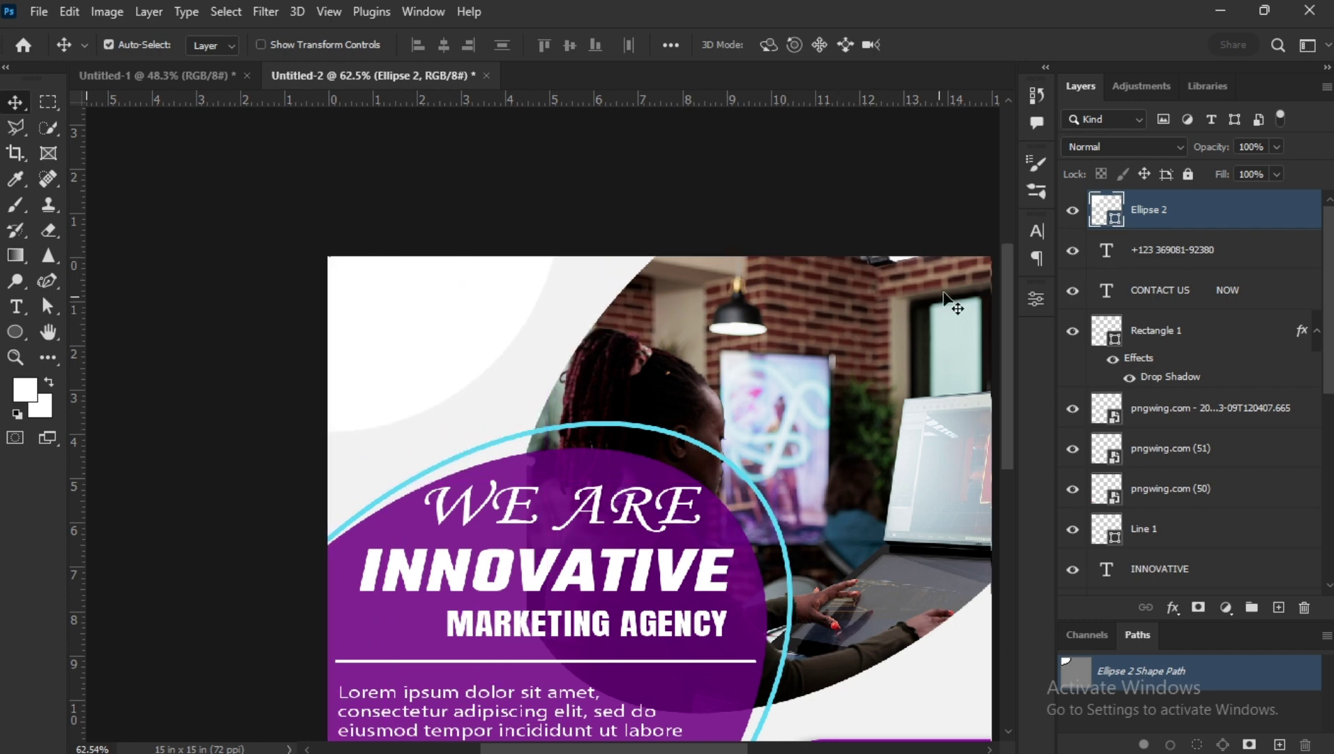
# Remove the circle's fill so it is unfilled.
pyautogui.click(1037, 298)
pyautogui.click(810, 495)
pyautogui.click(776, 418)
pyautogui.press('Return')
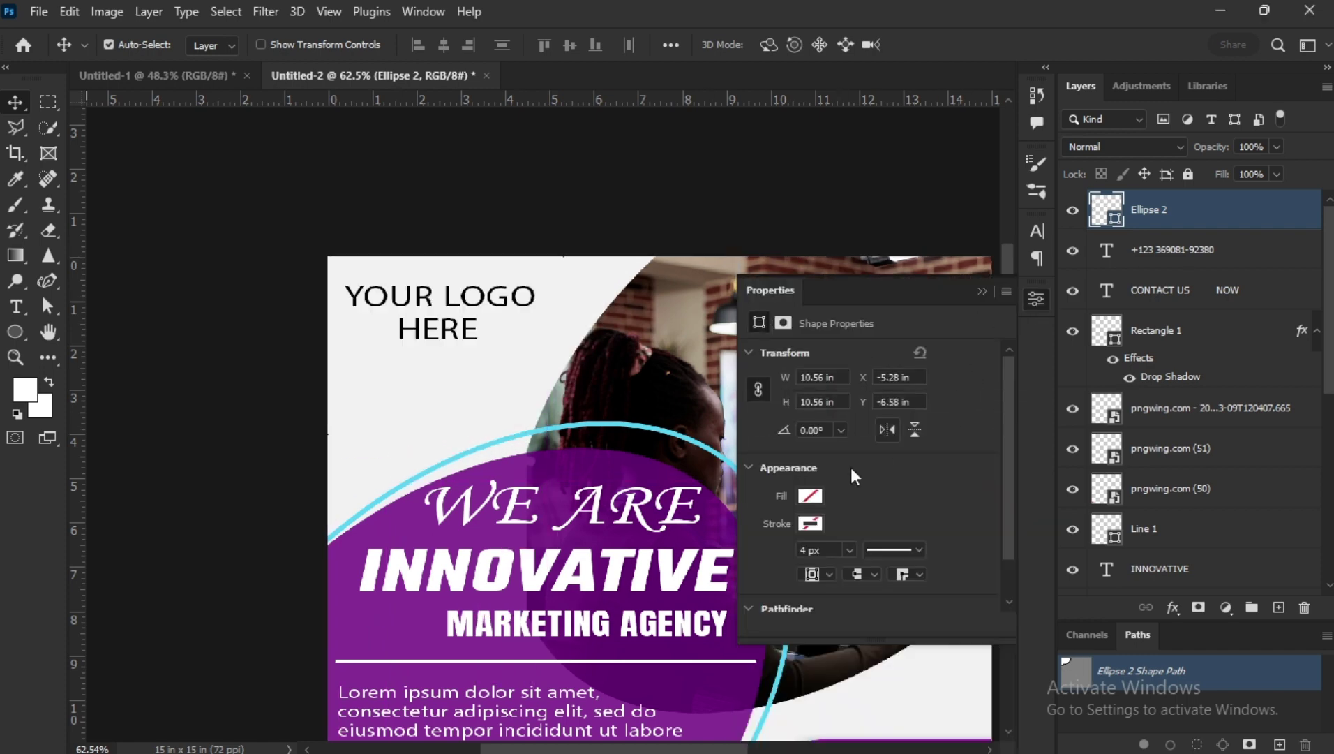
# Give the circle a solid purple stroke, after briefly trying a blue-pink gradient.
pyautogui.click(810, 496)
pyautogui.click(1005, 420)
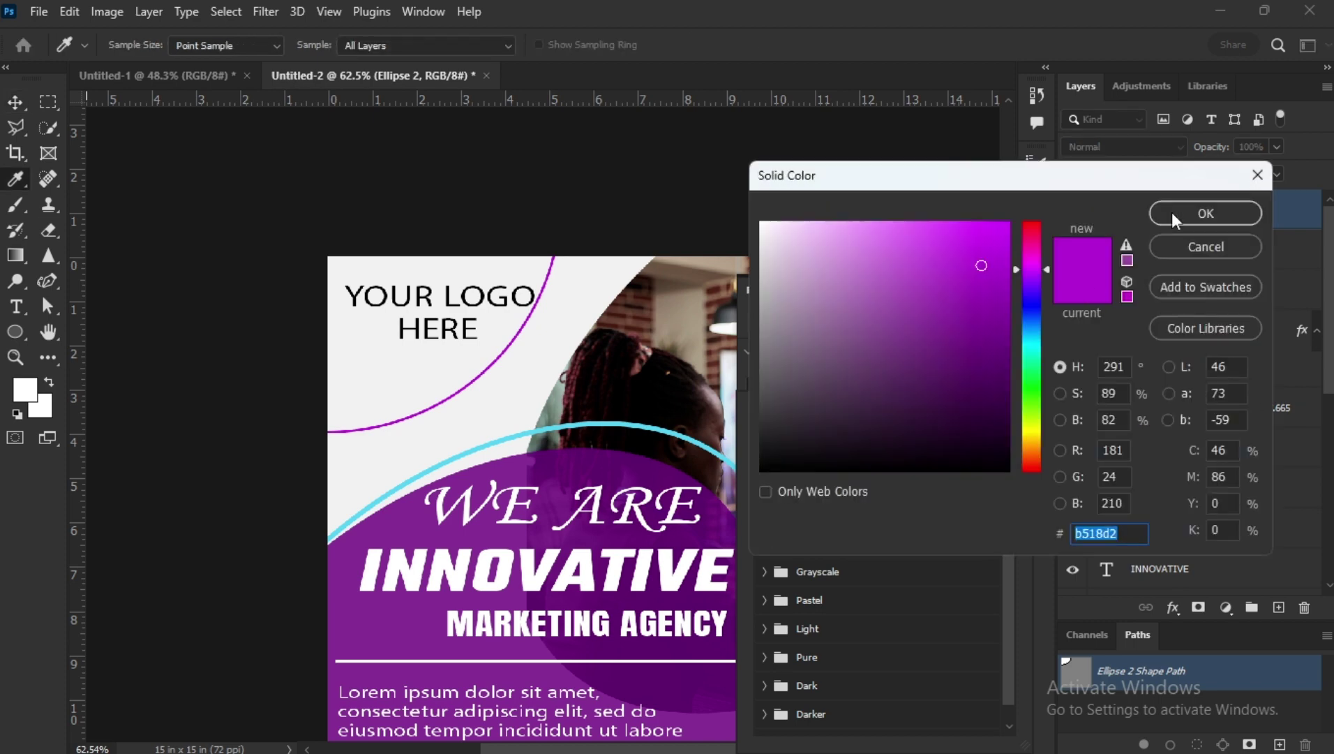
pyautogui.click(1197, 214)
pyautogui.click(838, 418)
pyautogui.click(868, 486)
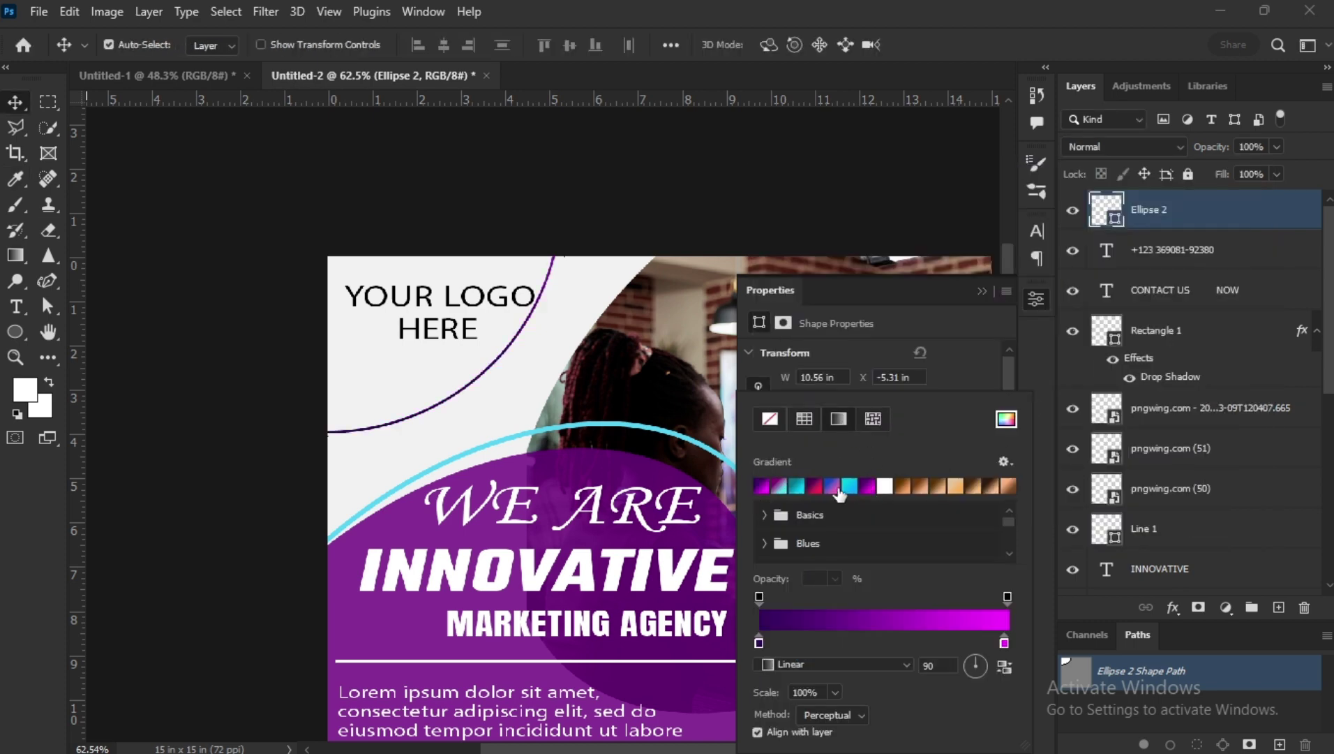
pyautogui.click(835, 487)
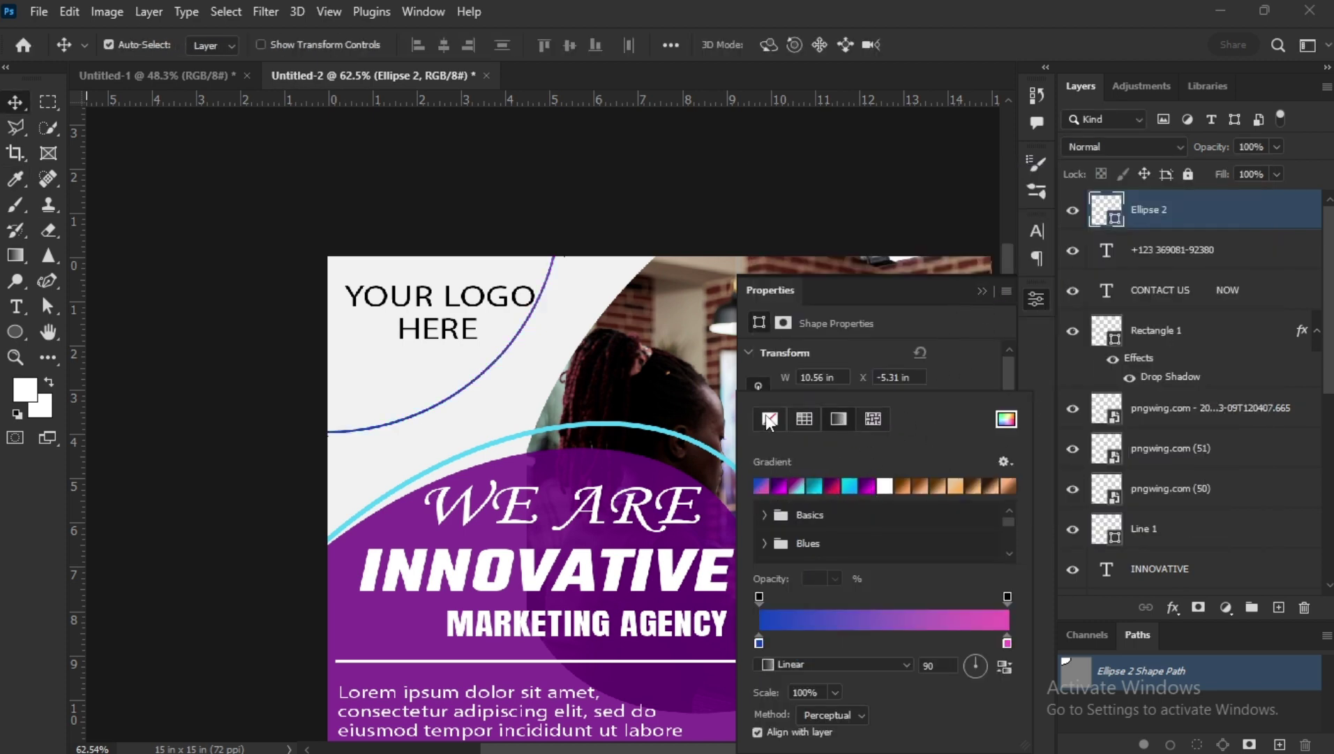
pyautogui.press('Escape')
pyautogui.click(811, 499)
pyautogui.click(805, 421)
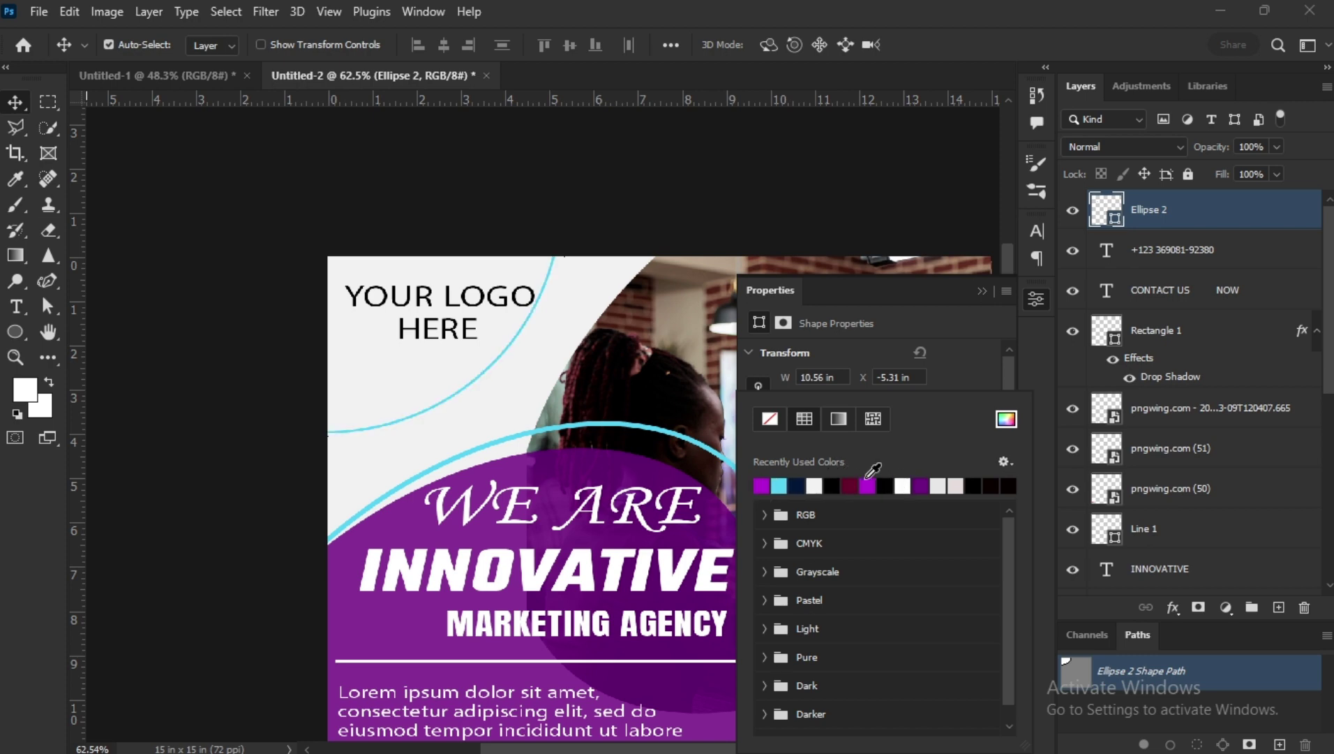
pyautogui.click(983, 289)
pyautogui.scroll(-3, 643, 375)
pyautogui.scroll(2, 642, 375)
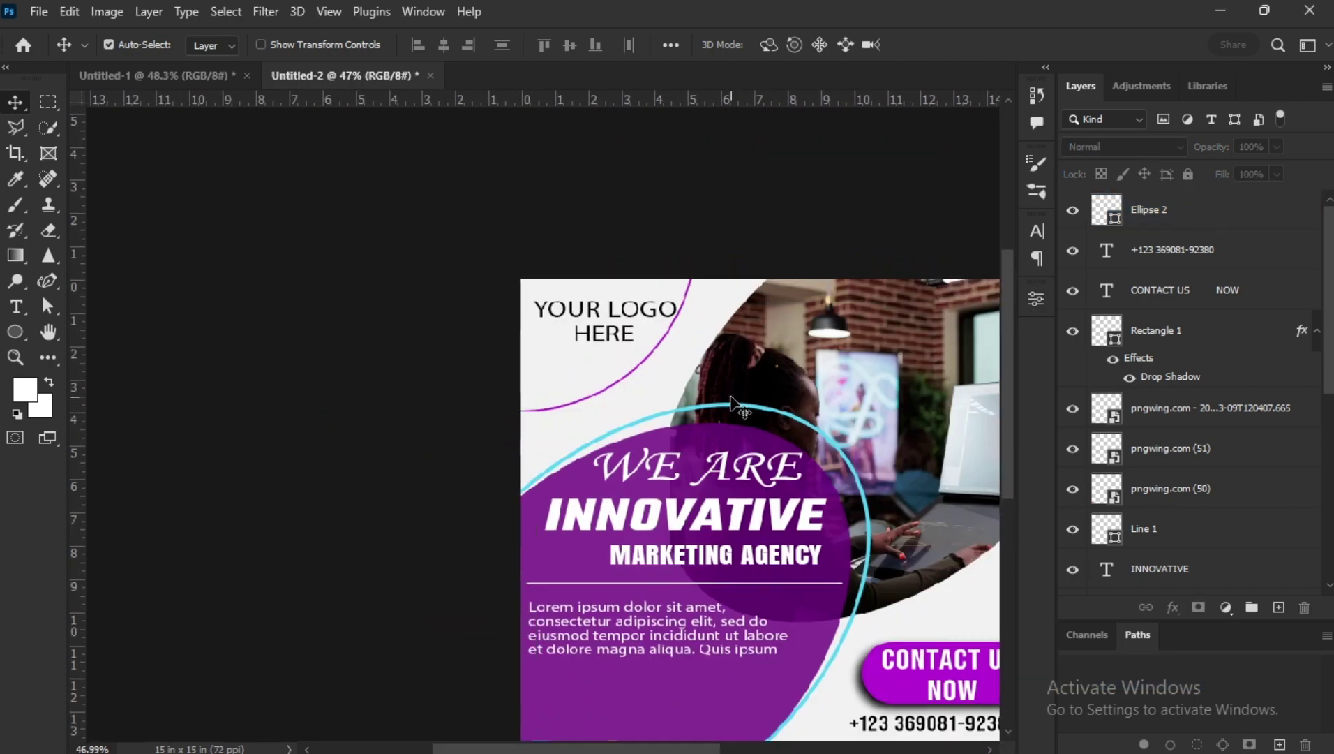
# Nudge Ellipse 2 up and right, then drag it so it arcs just below YOUR LOGO HERE.
pyautogui.click(643, 375)
pyautogui.scroll(3, 643, 375)
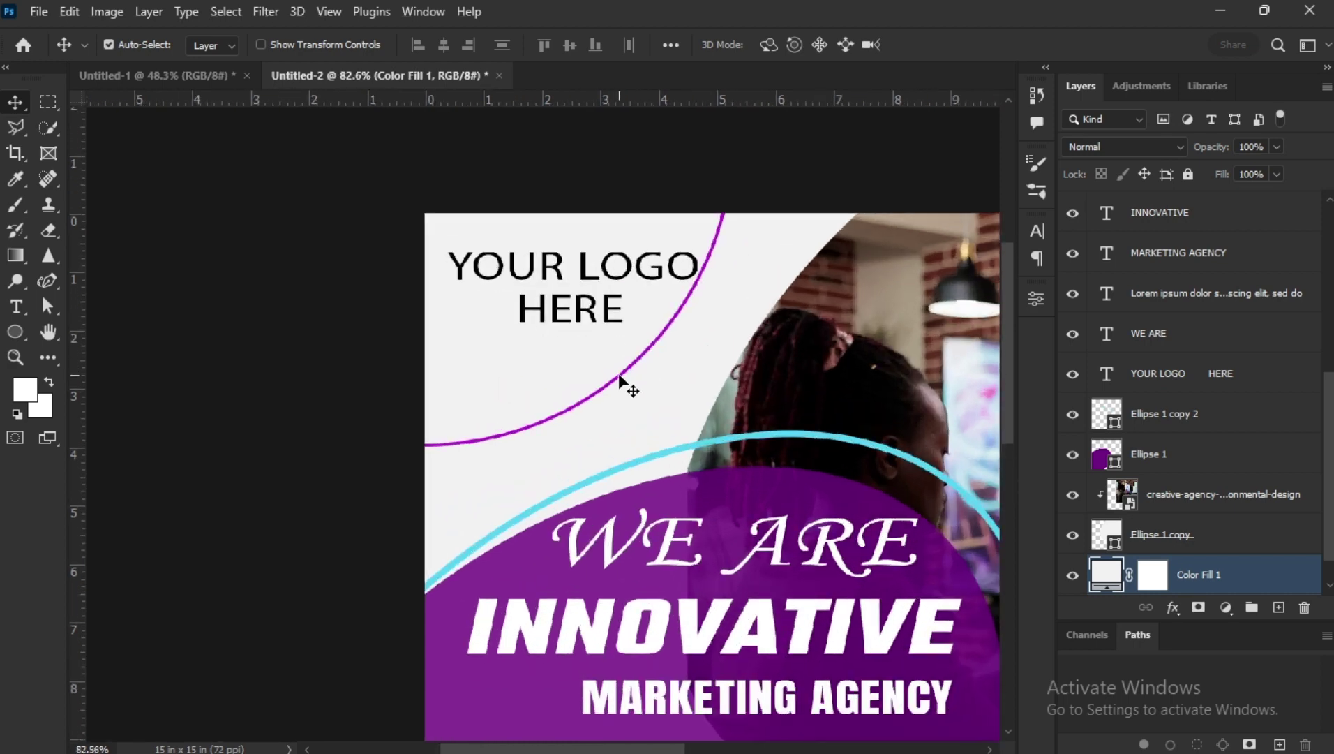
pyautogui.click(619, 377)
pyautogui.scroll(6, 1159, 321)
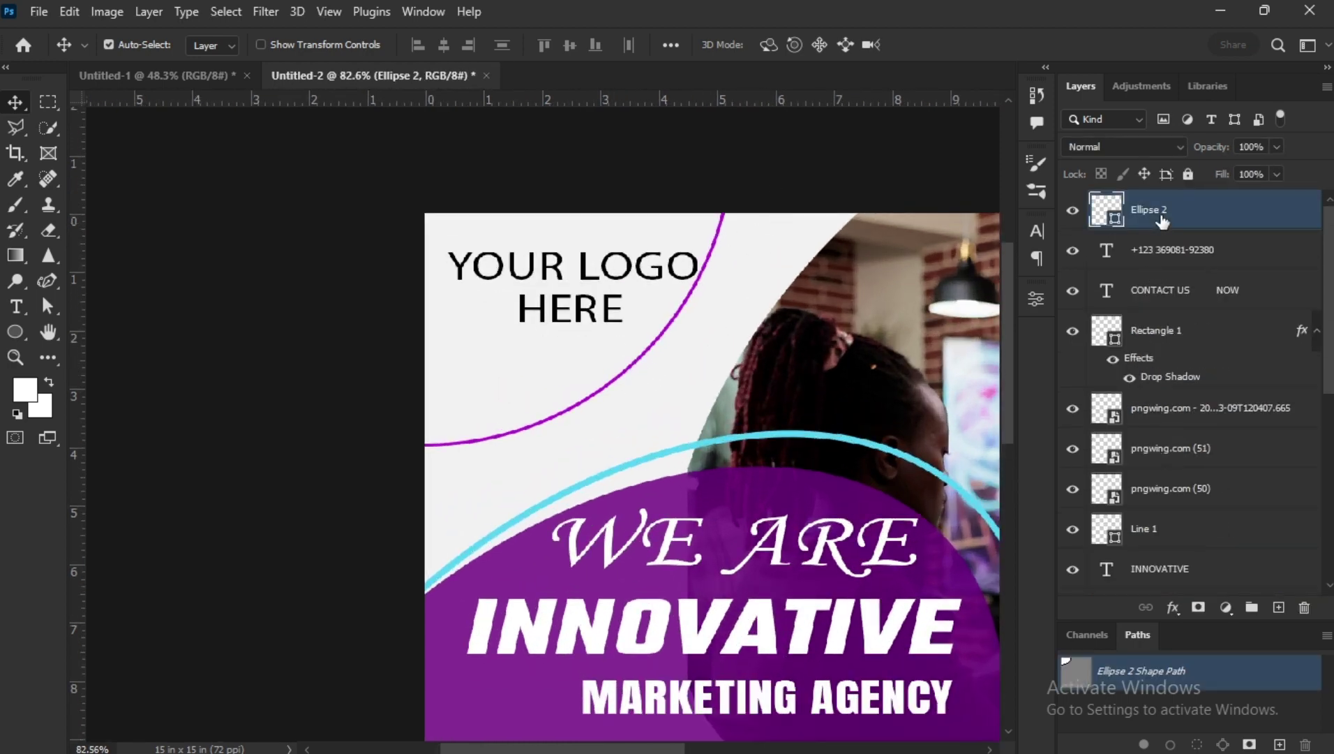
pyautogui.hotkey('shift', 'Right')
pyautogui.hotkey('shift', 'Right')
pyautogui.hotkey('shift', 'Right')
pyautogui.hotkey('shift', 'Right')
pyautogui.hotkey('shift', 'Right')
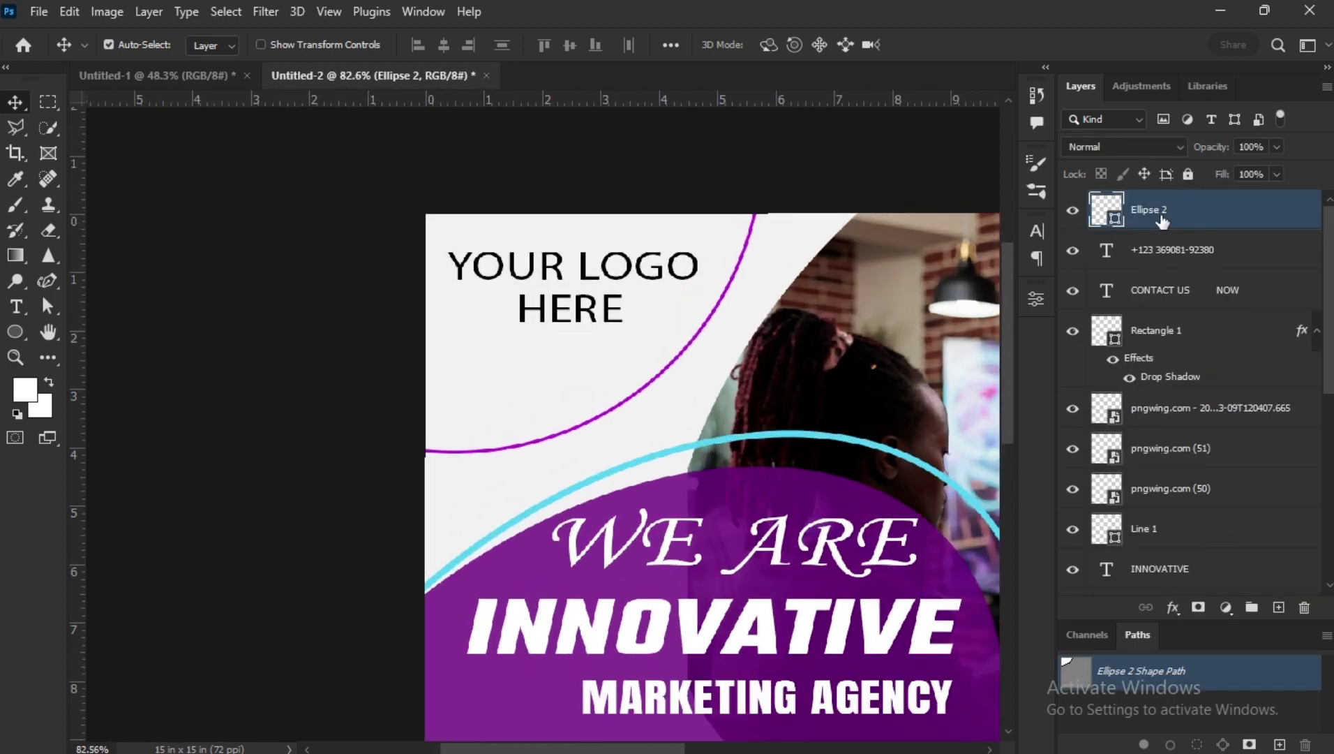
pyautogui.hotkey('shift', 'Up')
pyautogui.hotkey('shift', 'Up')
pyautogui.hotkey('shift', 'Up')
pyautogui.hotkey('shift', 'Up')
pyautogui.hotkey('shift', 'Up')
pyautogui.hotkey('shift', 'Up')
pyautogui.hotkey('shift', 'Up')
pyautogui.hotkey('shift', 'Right')
pyautogui.hotkey('shift', 'Right')
pyautogui.hotkey('shift', 'Right')
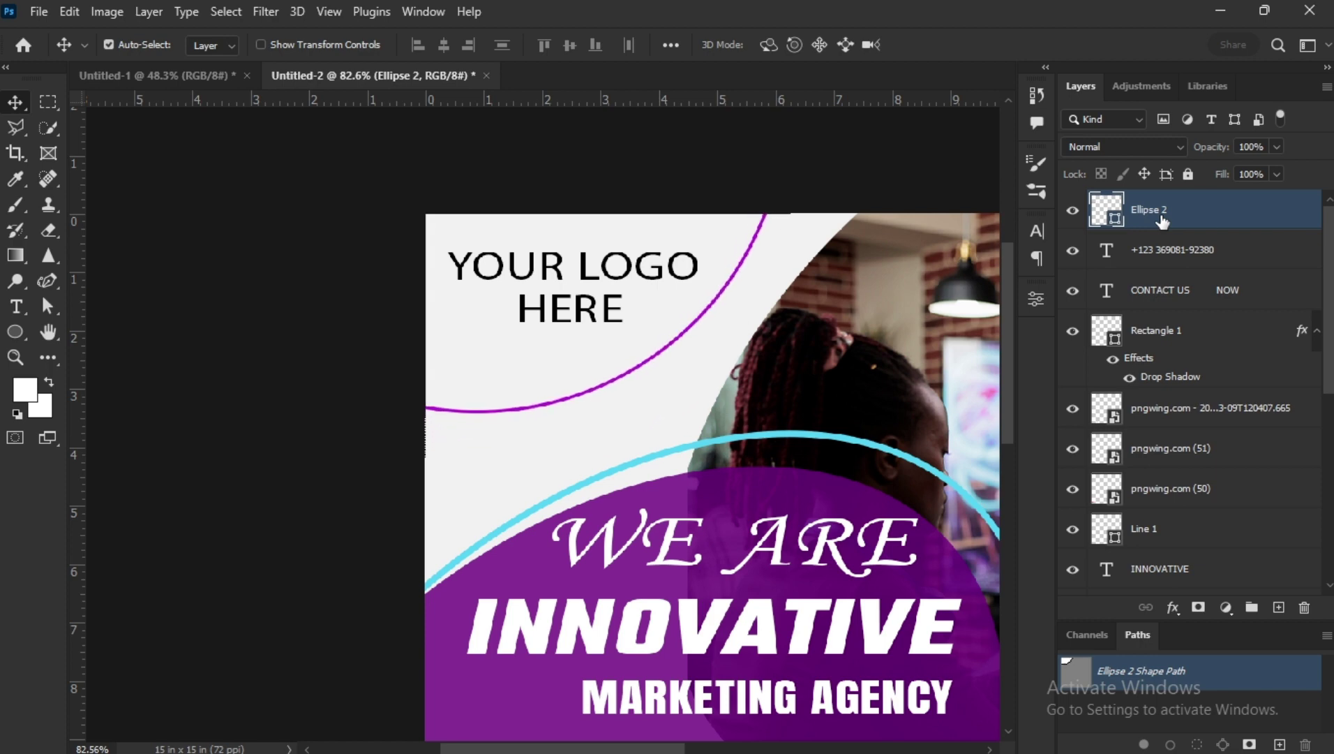
pyautogui.hotkey('shift', 'Up')
pyautogui.hotkey('shift', 'Up')
pyautogui.hotkey('shift', 'Up')
pyautogui.hotkey('shift', 'Up')
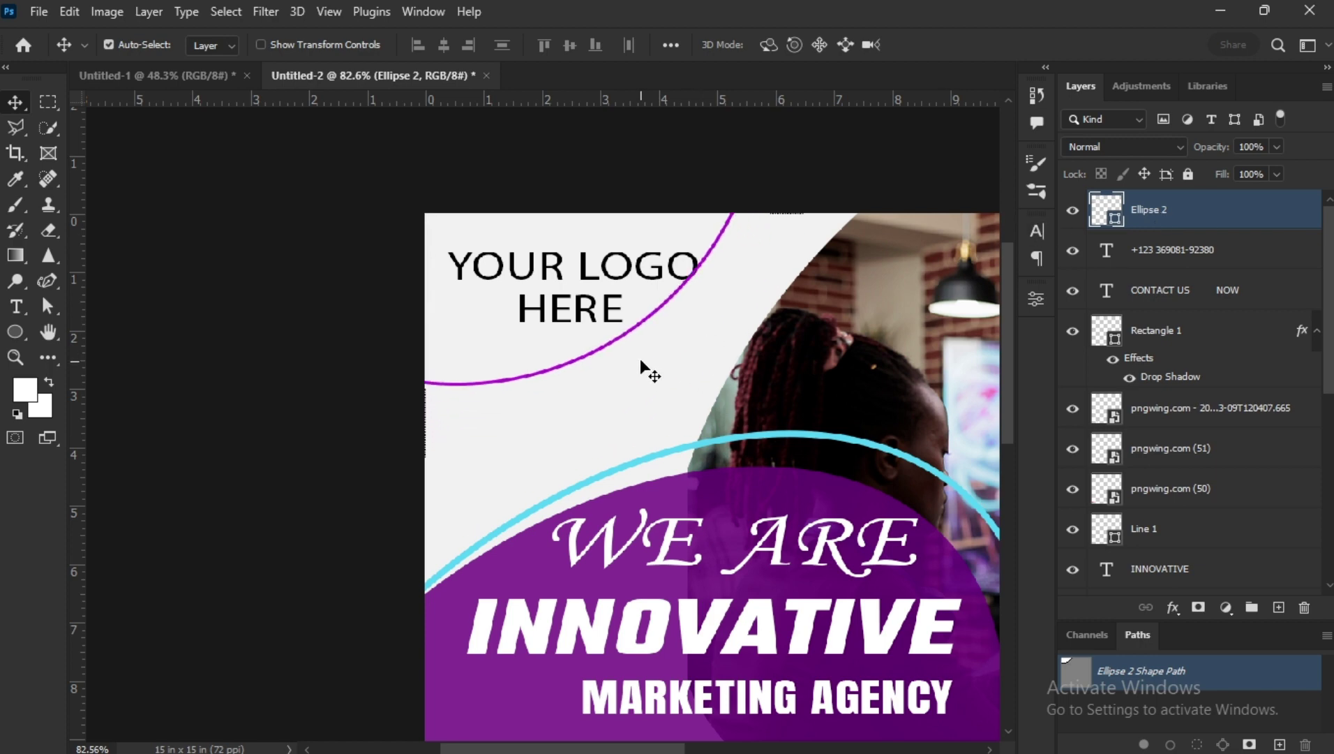
pyautogui.click(626, 343)
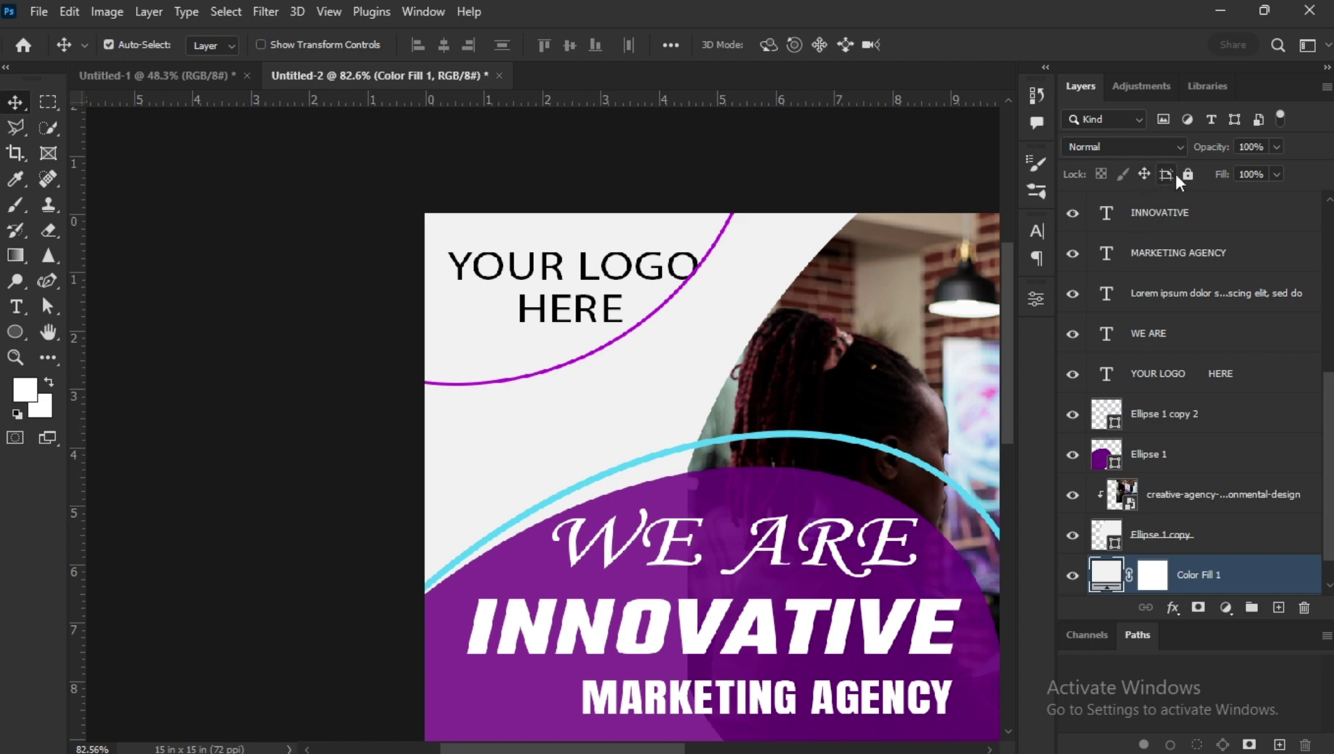
pyautogui.moveTo(508, 381); pyautogui.dragTo(557, 368)
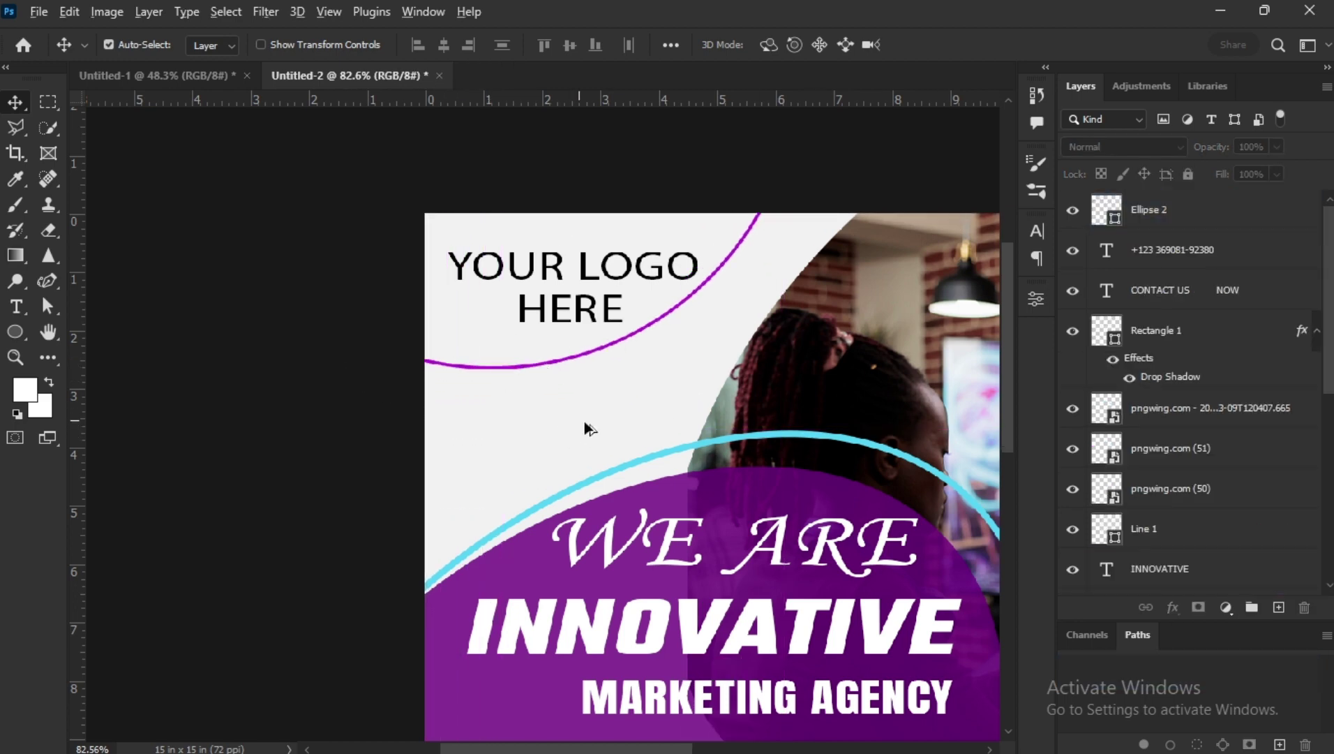
pyautogui.scroll(-4, 587, 426)
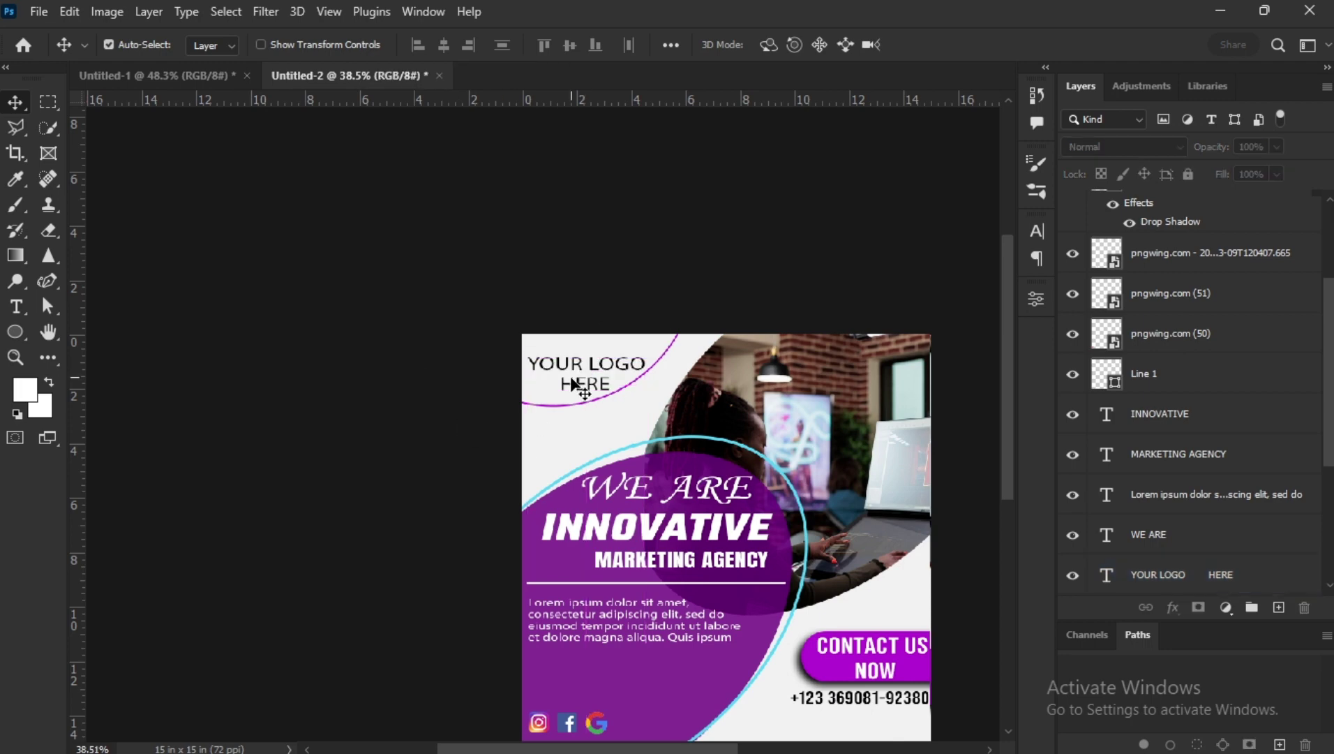
pyautogui.click(573, 383)
pyautogui.click(432, 379)
pyautogui.scroll(-2, 666, 429)
pyautogui.scroll(1, 667, 429)
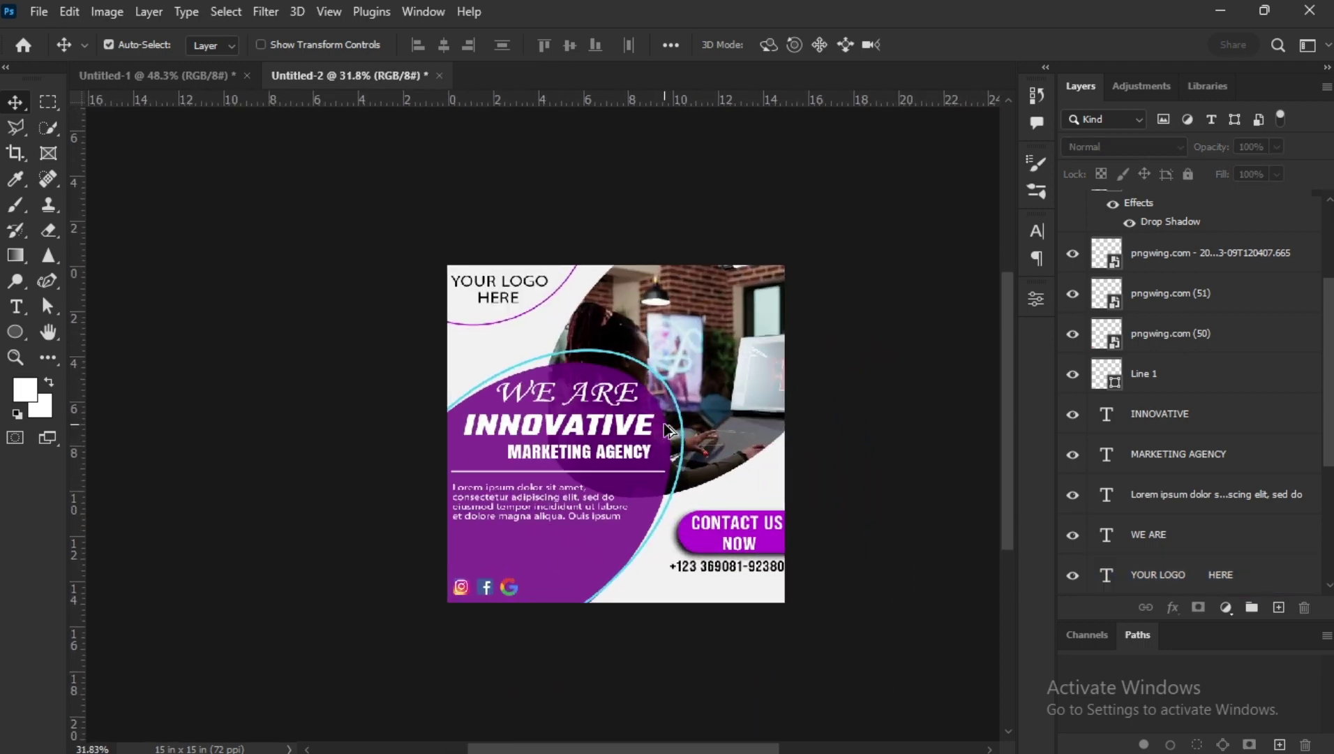
pyautogui.scroll(3, 666, 429)
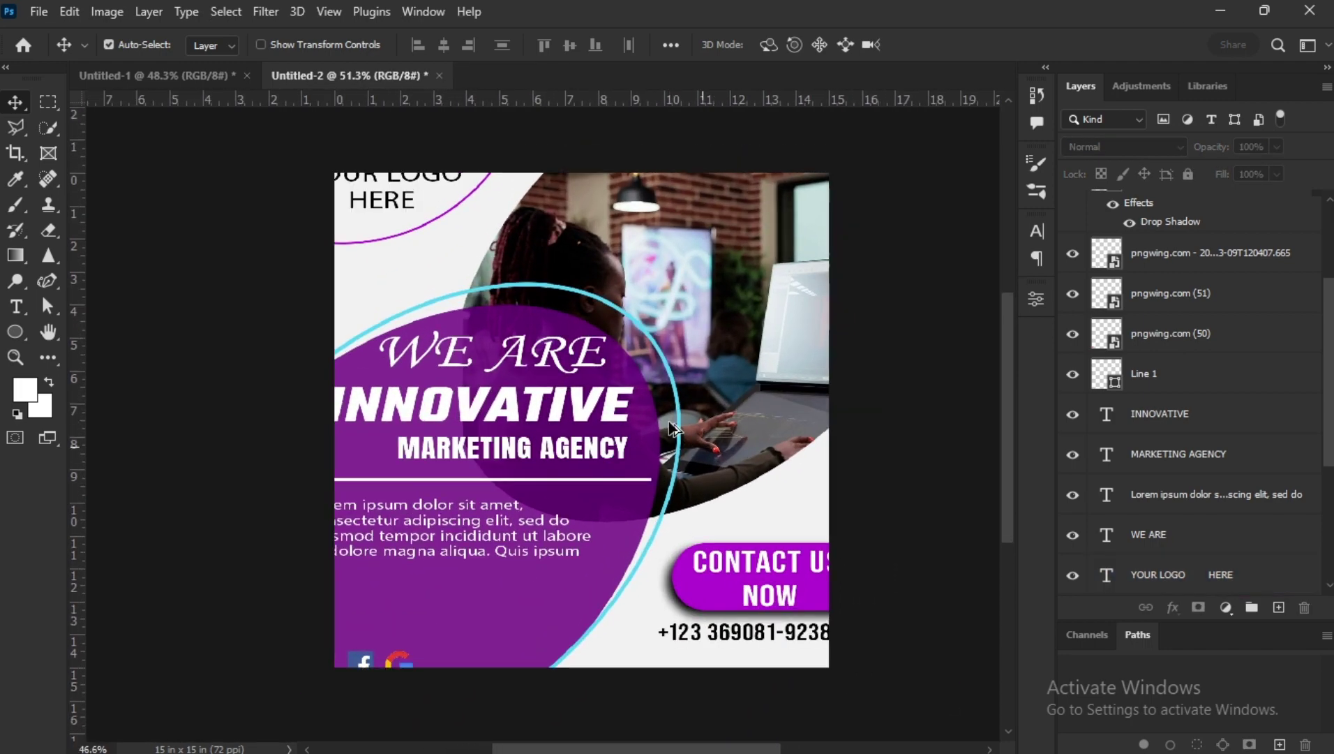
pyautogui.scroll(-1, 670, 427)
pyautogui.click(562, 555)
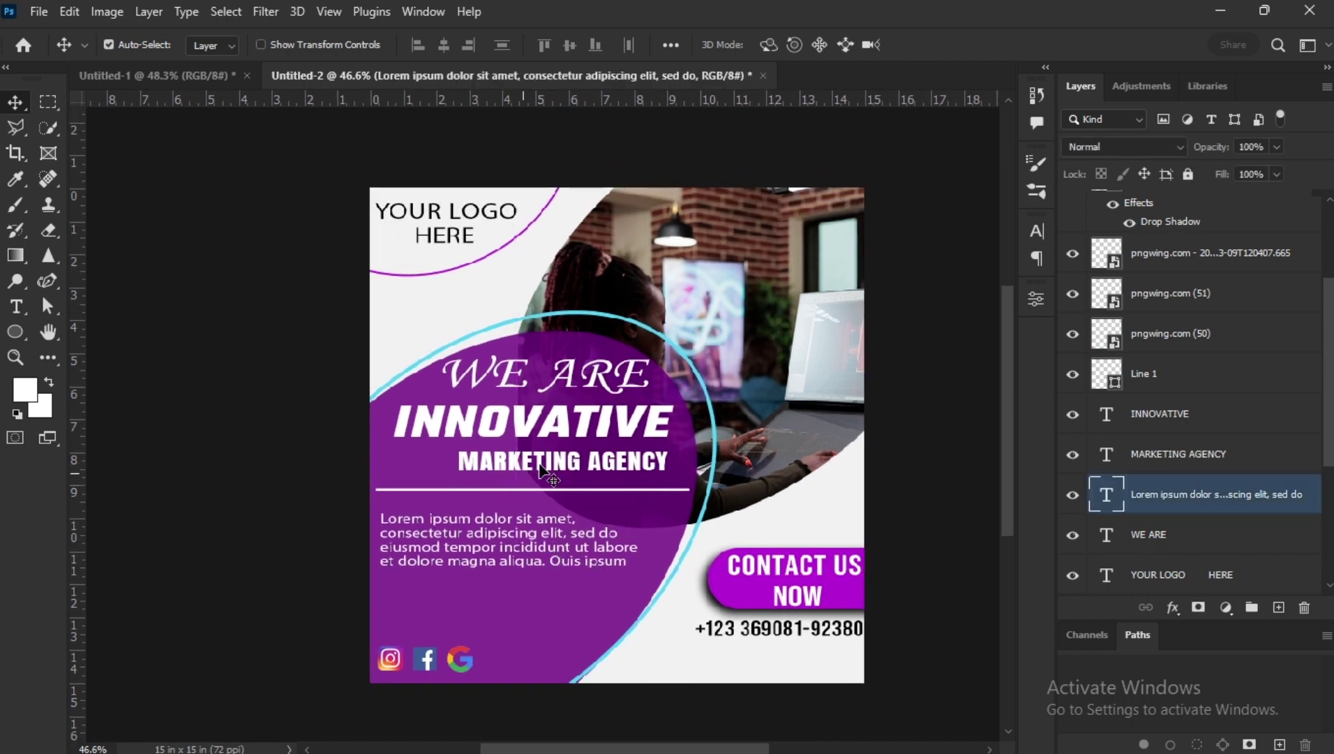
pyautogui.scroll(-1, 543, 470)
pyautogui.scroll(2, 559, 440)
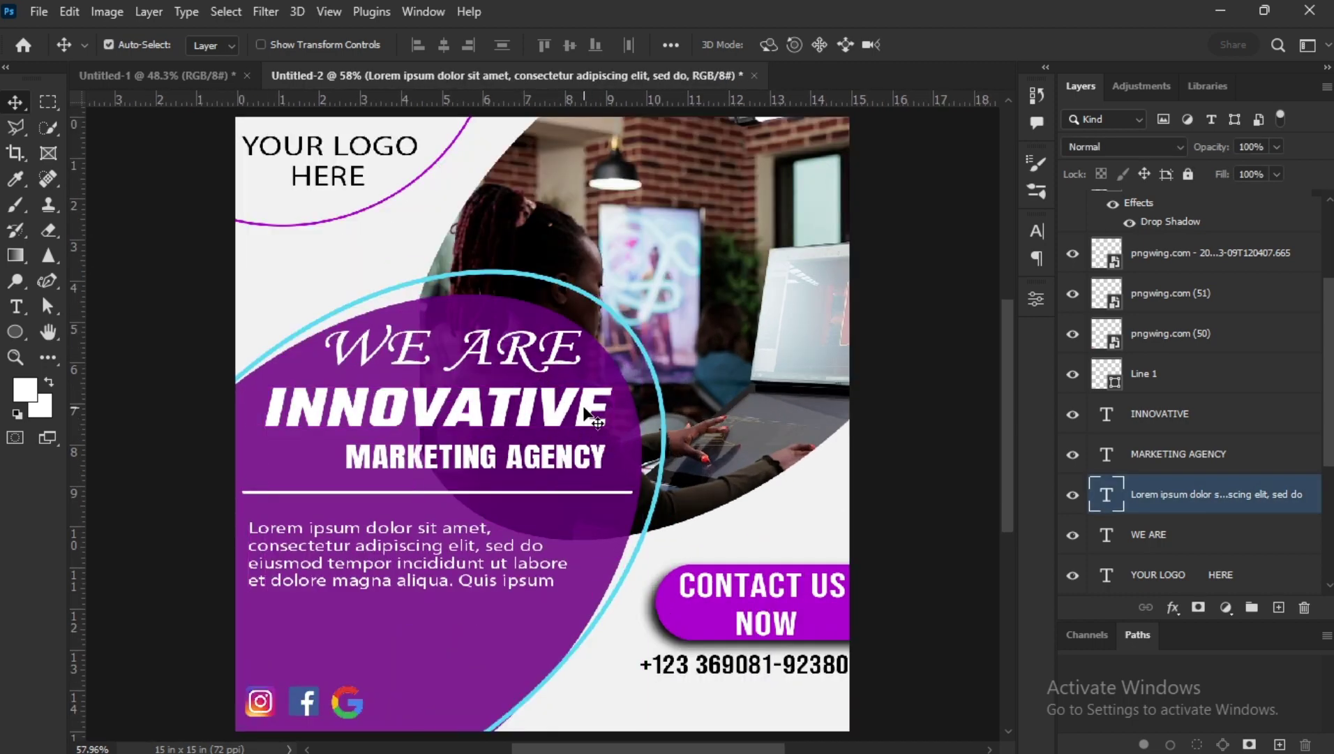
pyautogui.scroll(-2, 586, 413)
pyautogui.scroll(2, 586, 413)
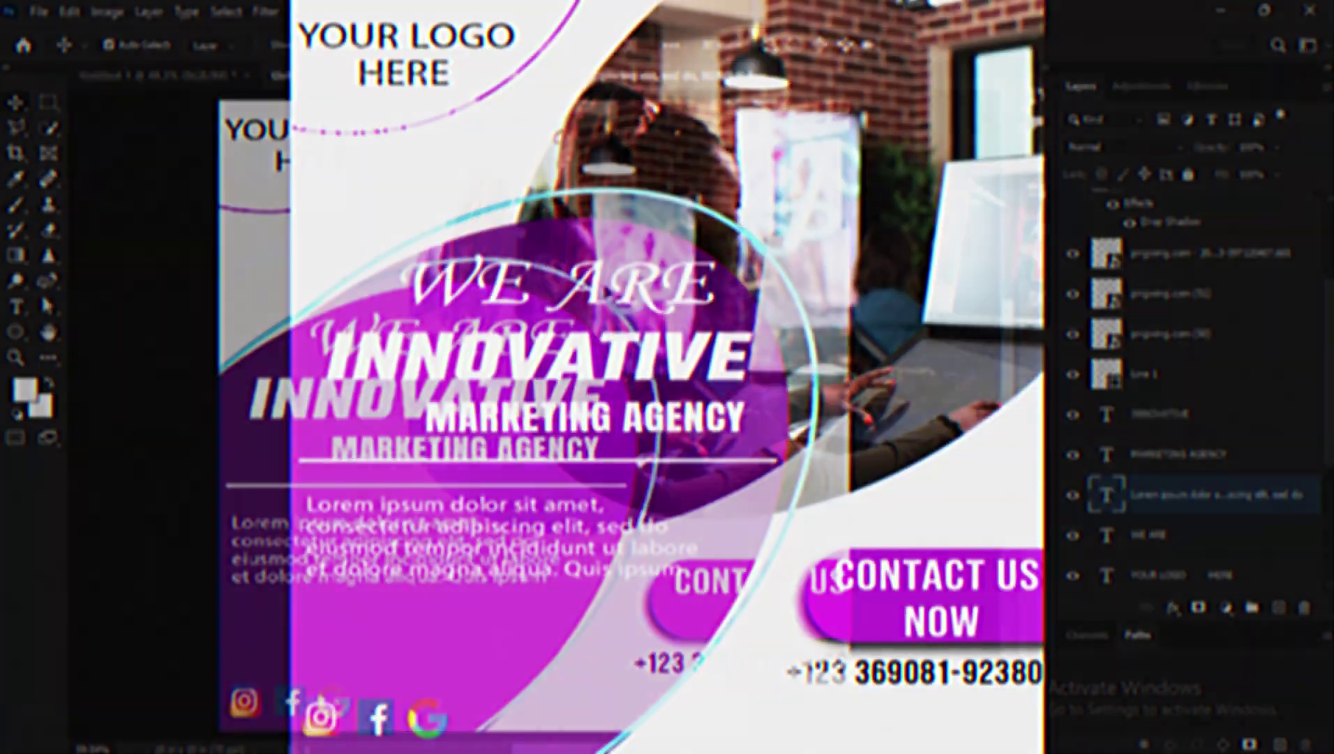